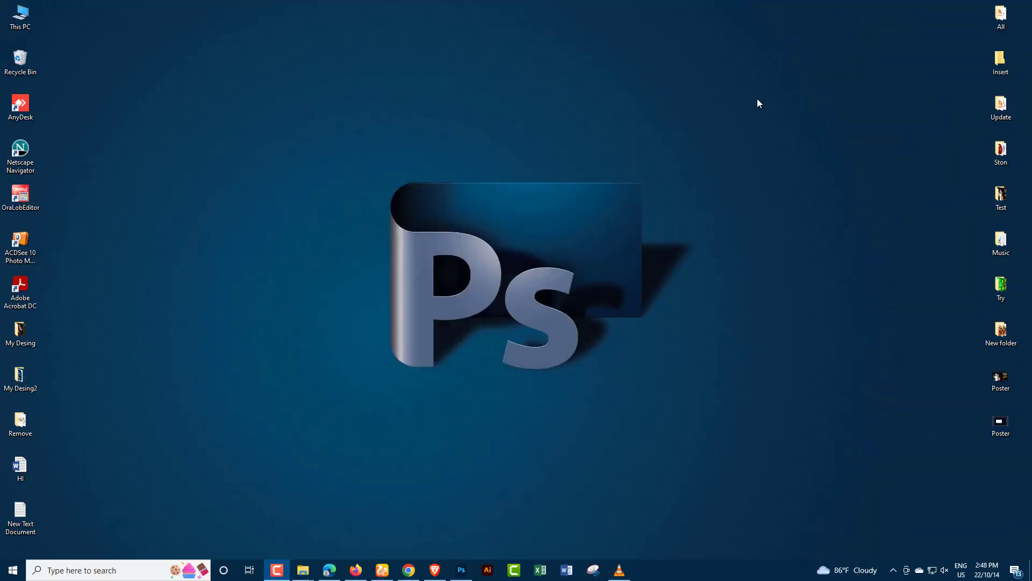
Step: Create a new 1500 × 1500 px document, Untitled-1, from File > New
click(461, 570)
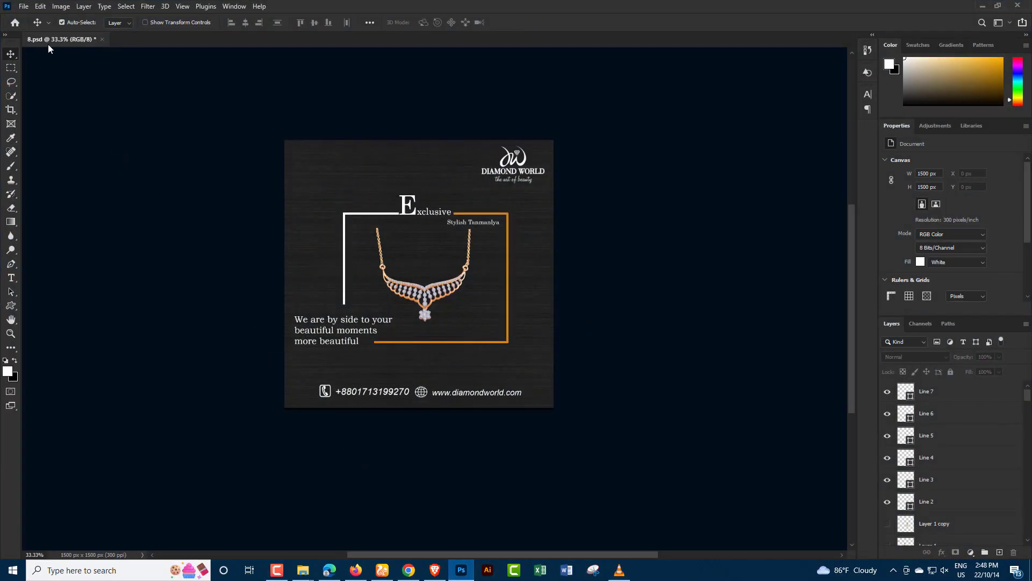
click(24, 7)
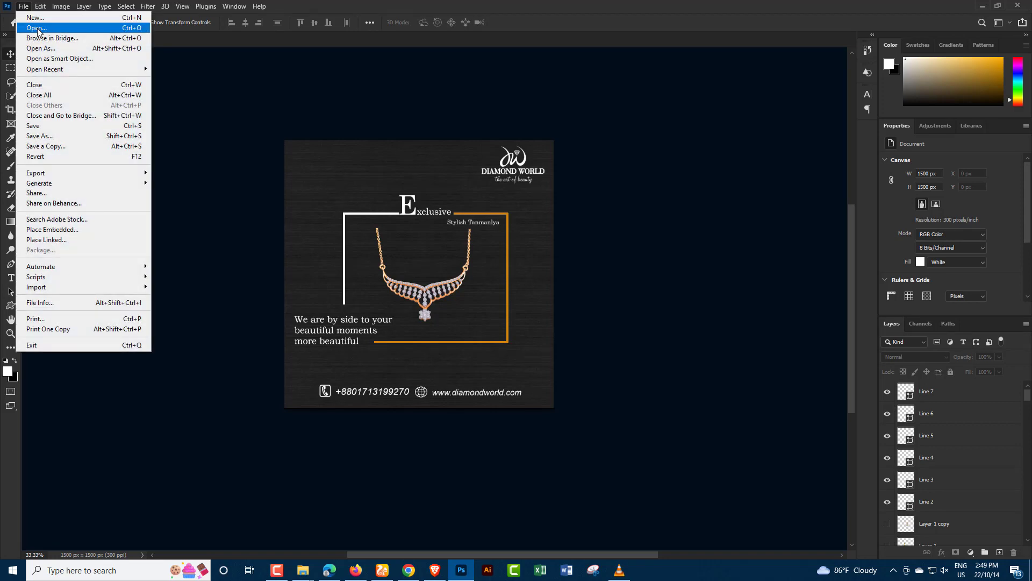
click(38, 28)
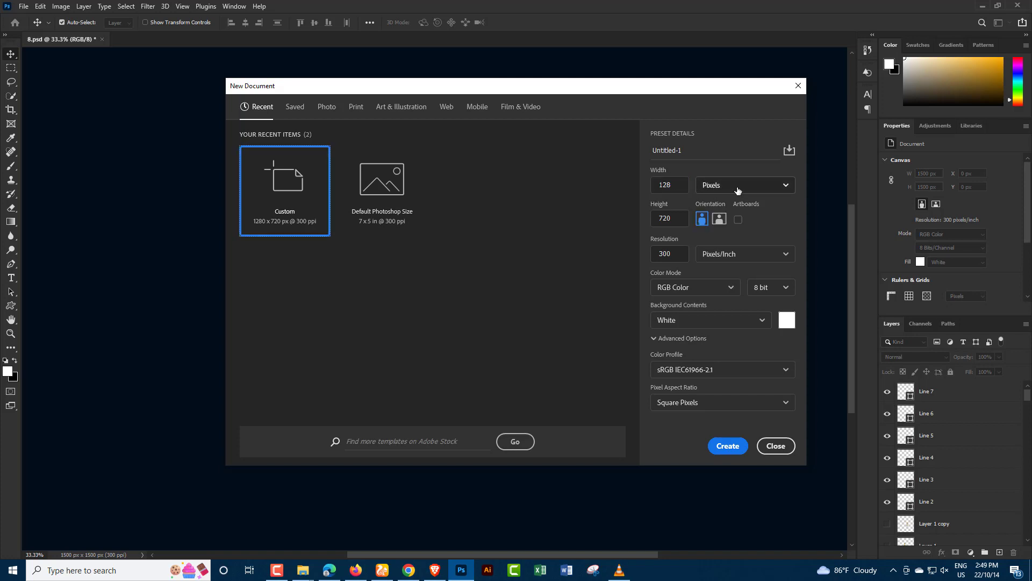
click(675, 185)
text(1500)
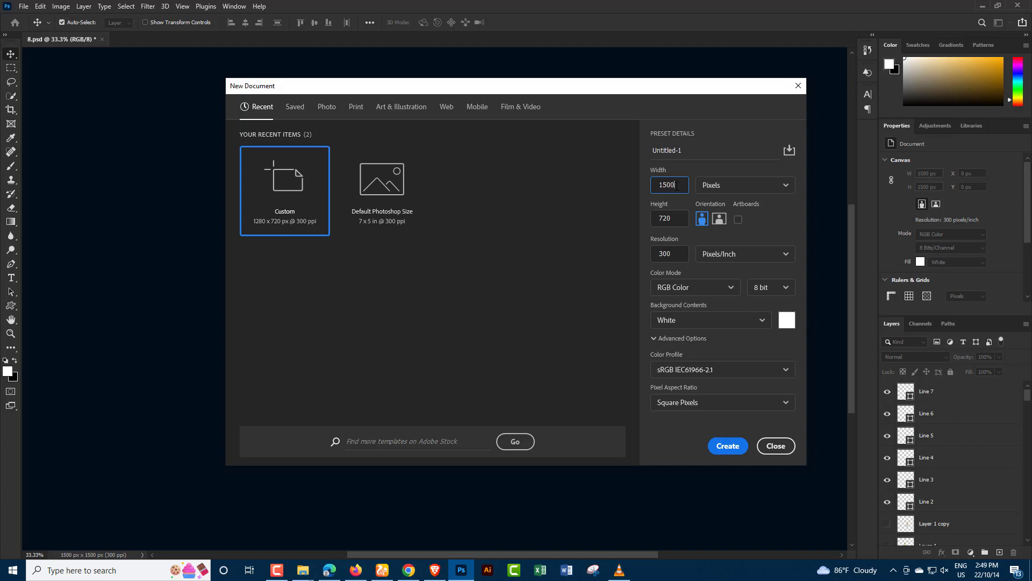
click(675, 218)
text(1500)
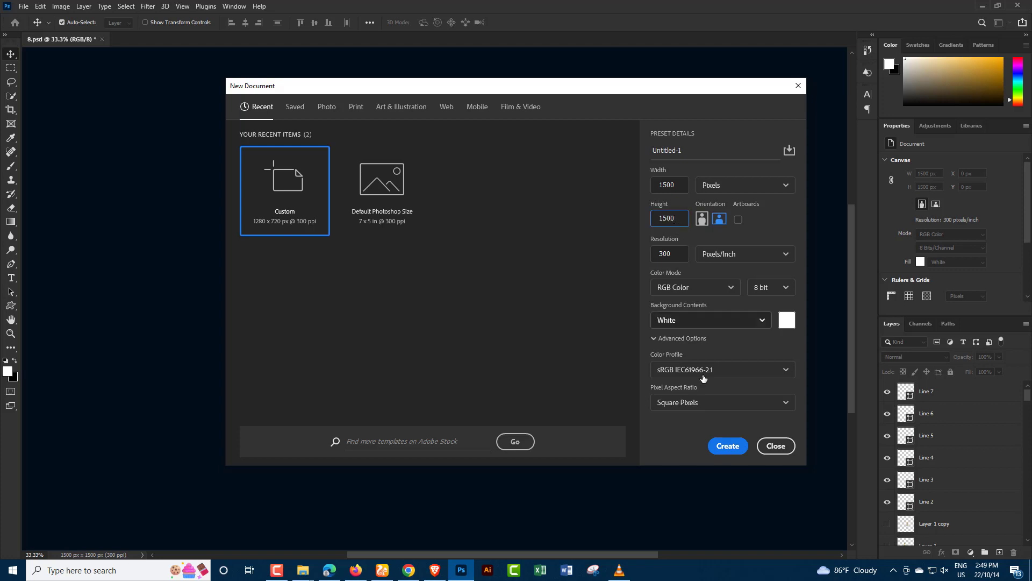
click(728, 445)
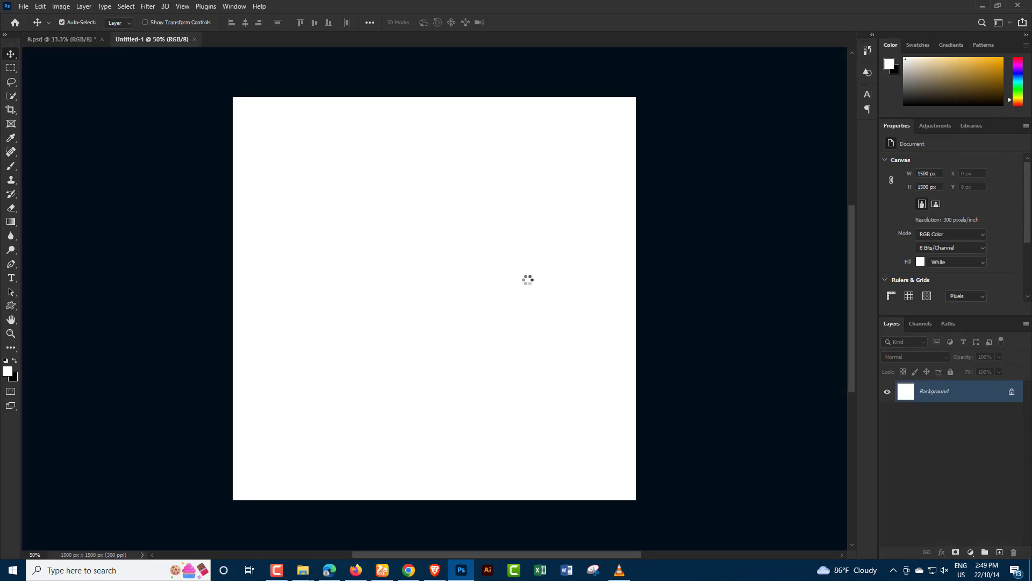
Step: Add a dark red #a80000 Solid Color fill layer with an empty Layer 1 above it
click(971, 552)
click(961, 364)
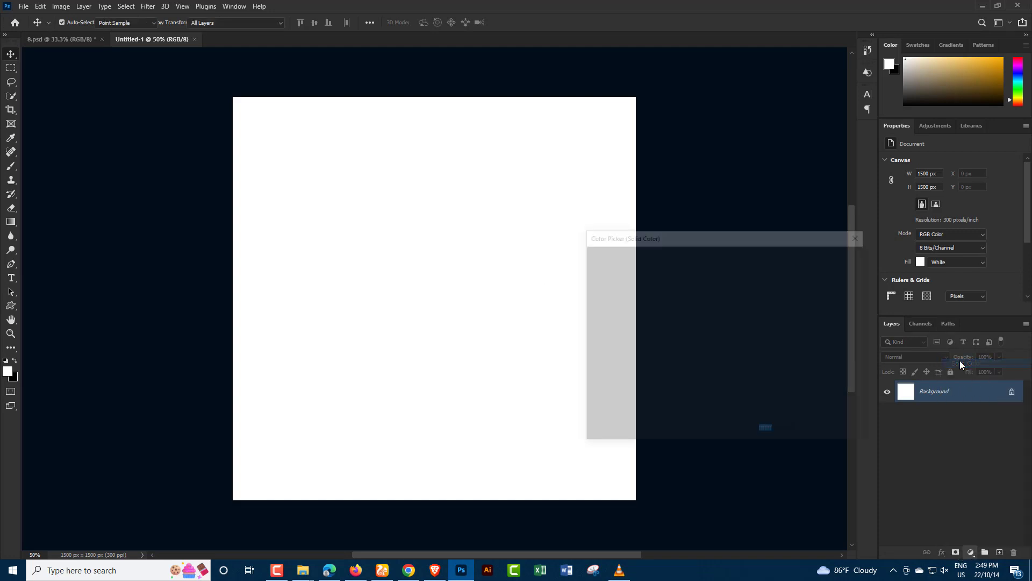
text(d40909)
mouse_move(720, 284)
mouse_down()
mouse_move(723, 267)
mouse_move(726, 309)
mouse_up()
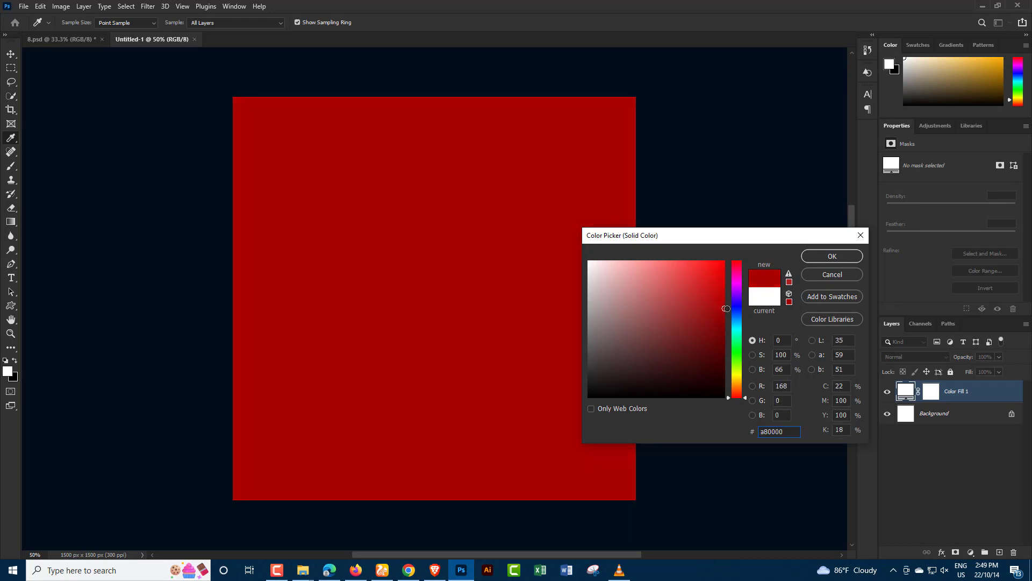
click(833, 256)
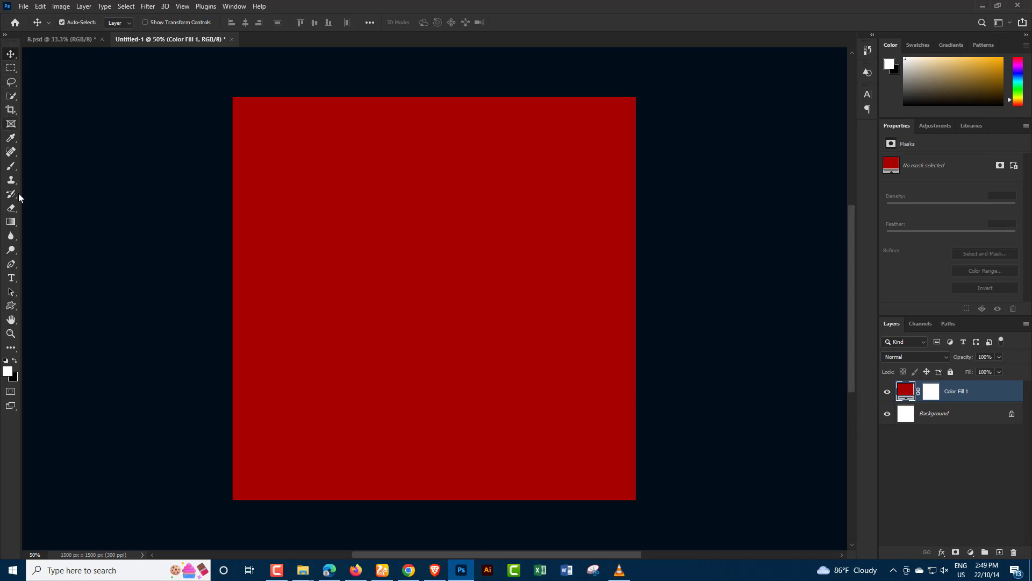
click(999, 554)
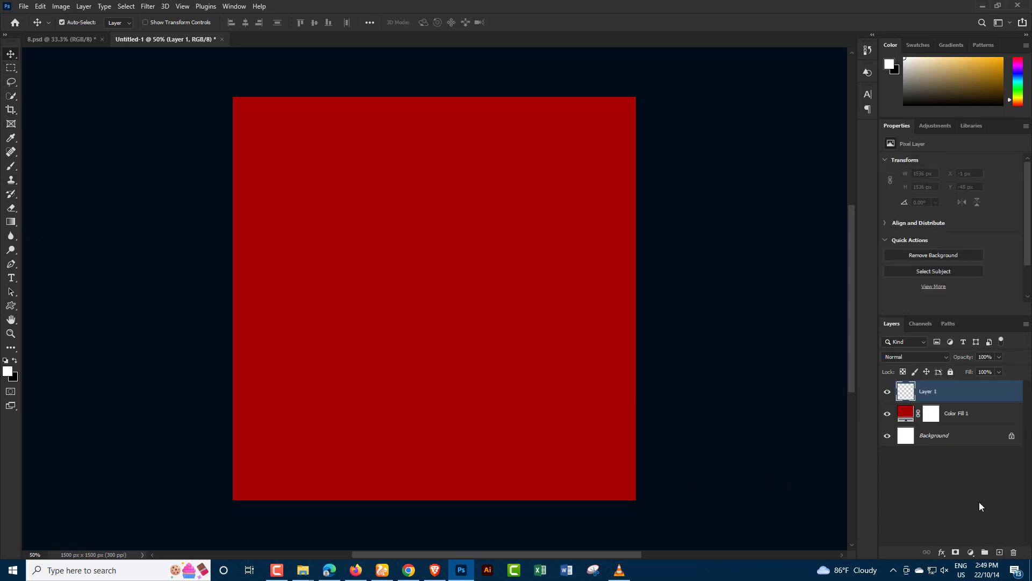
Step: Paint a soft white brush dab near the centre of Layer 1
click(15, 361)
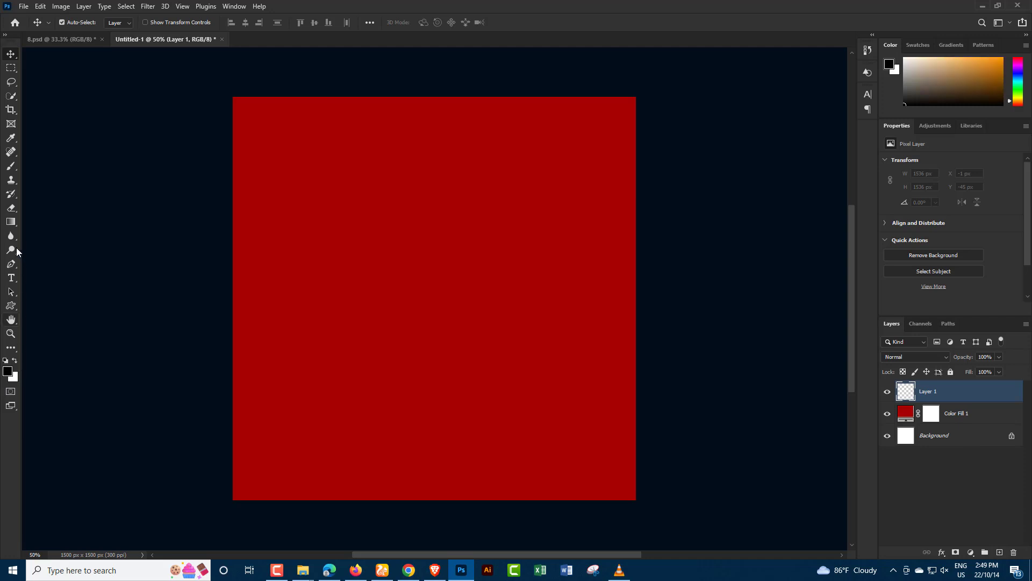
click(11, 166)
click(408, 278)
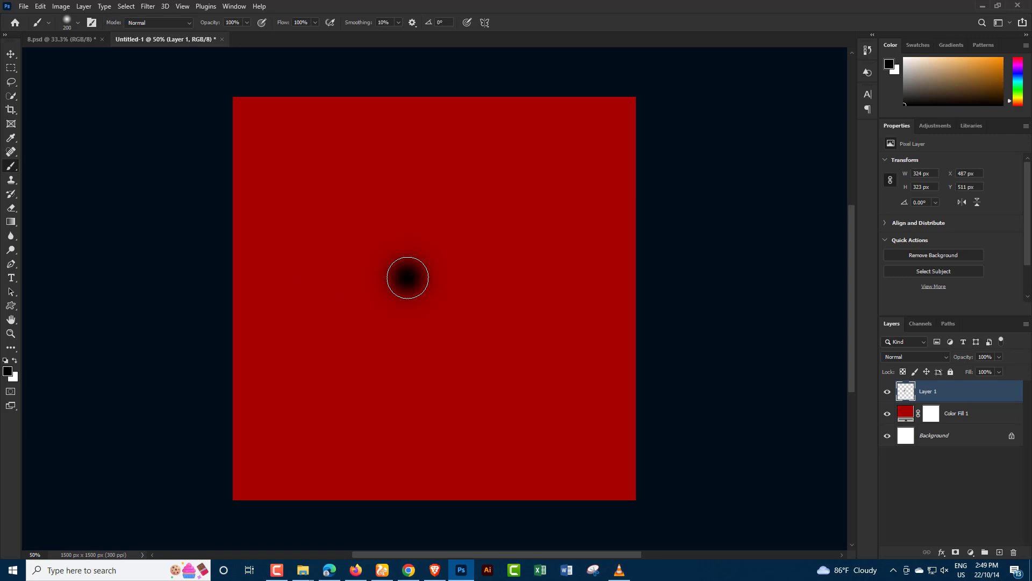
key(ctrl+z)
click(16, 361)
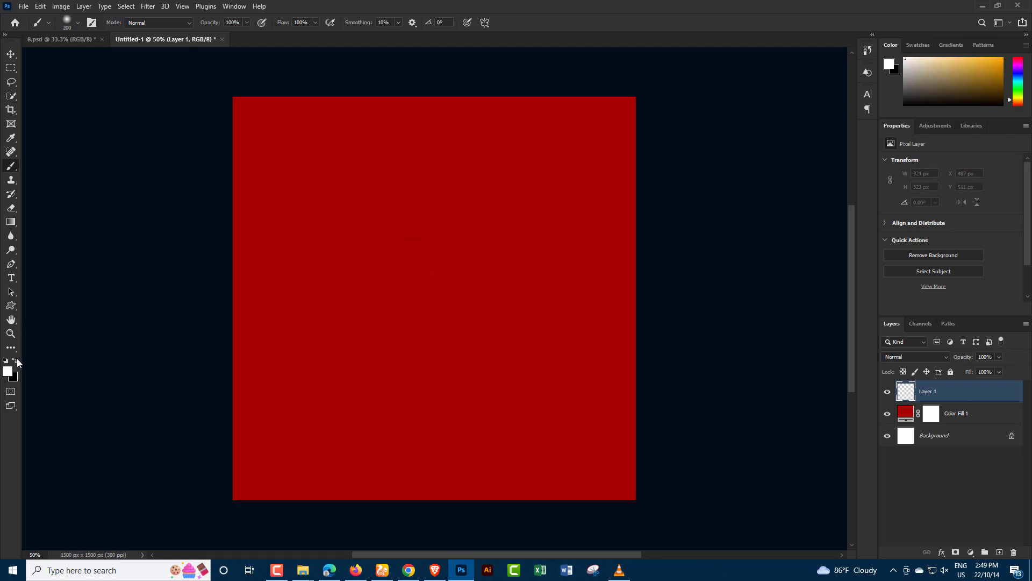
click(403, 309)
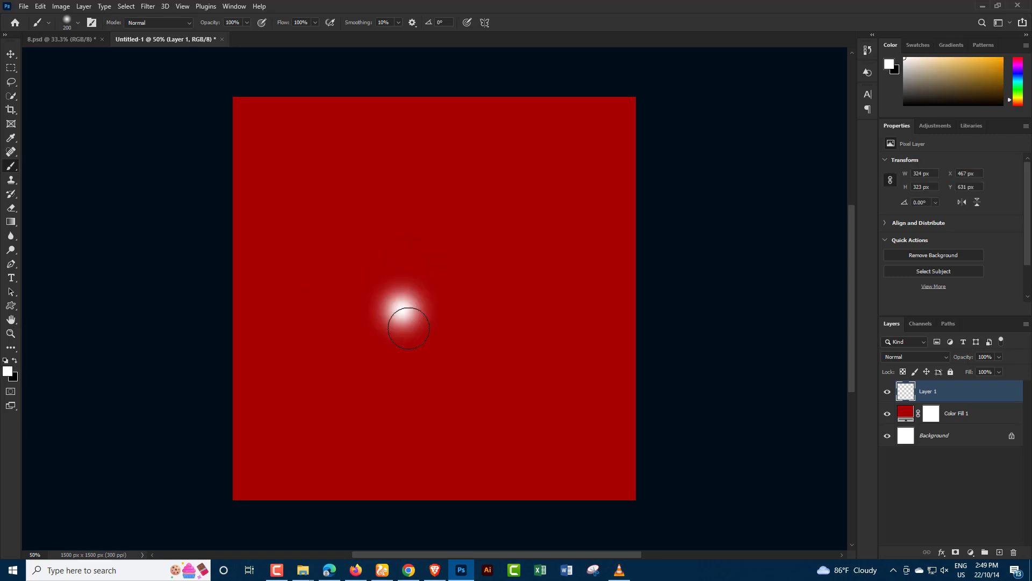
Step: Scale the white dab up into a large glow centred on the canvas
key(ctrl+t)
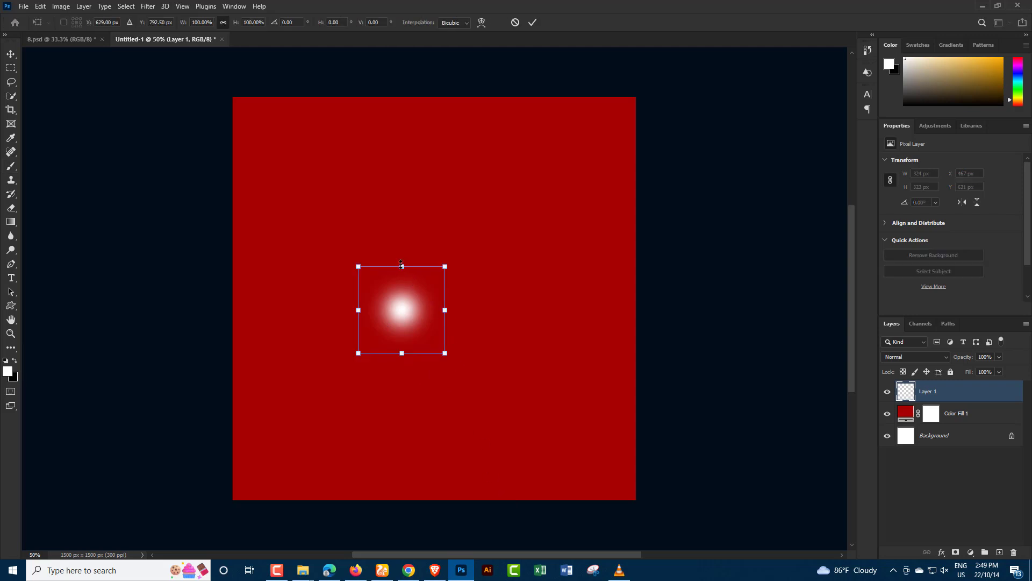
drag(401, 264, 402, 223)
key(ctrl+z)
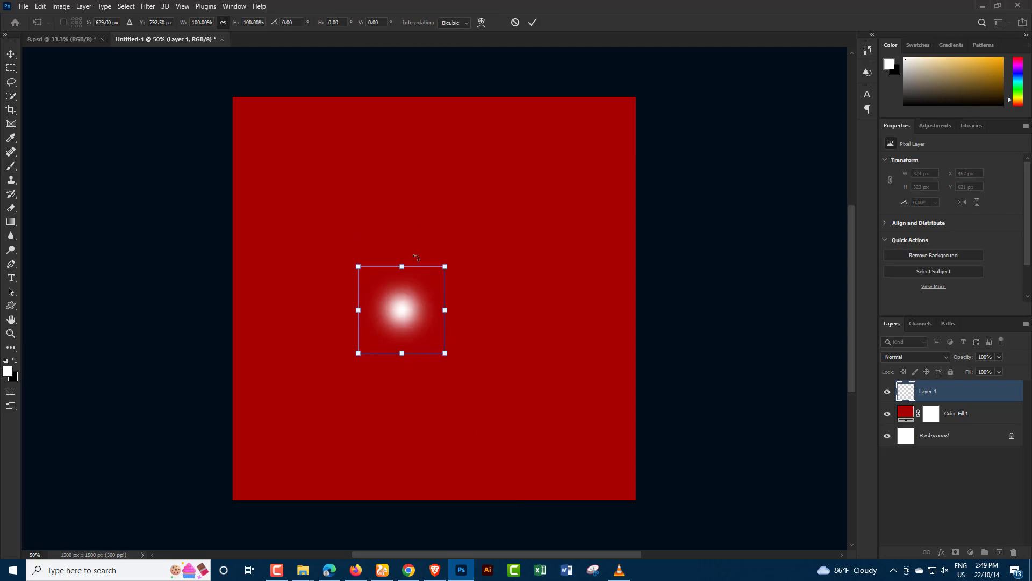
drag(448, 312, 670, 310)
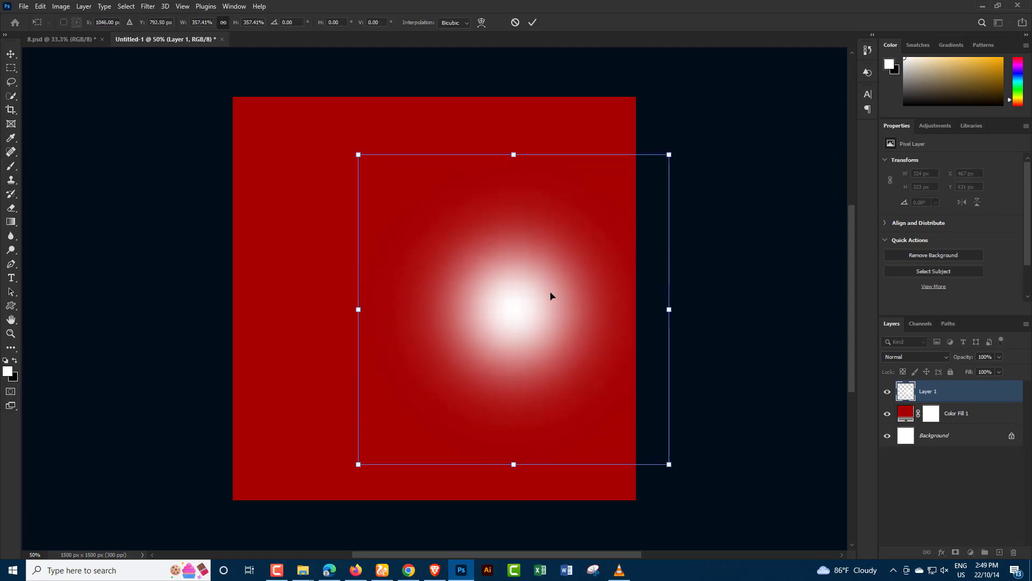
drag(539, 297, 473, 307)
drag(459, 161, 473, 34)
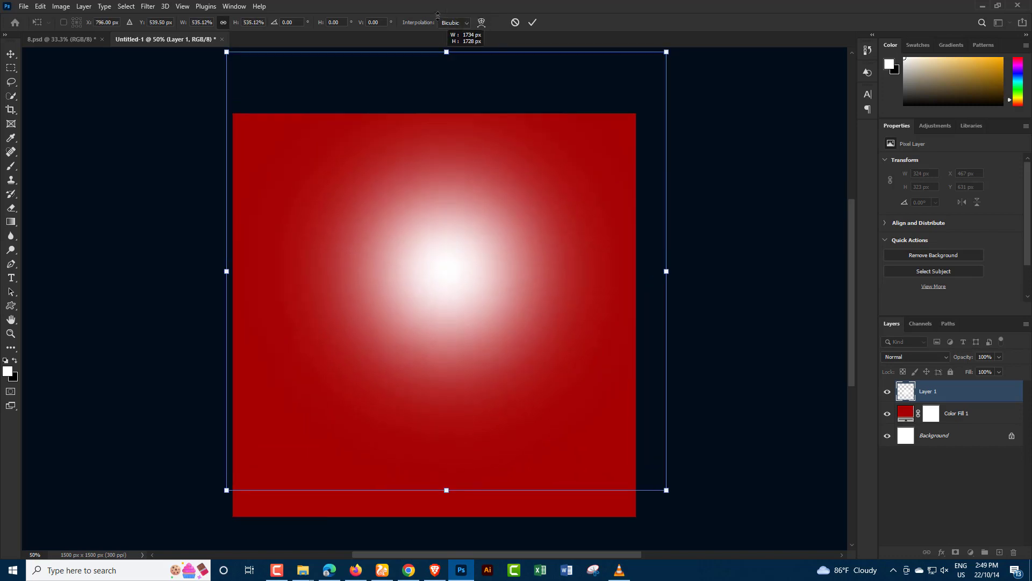
drag(429, 265, 436, 385)
scroll(437, 385, down, 3)
scroll(441, 369, down, 1)
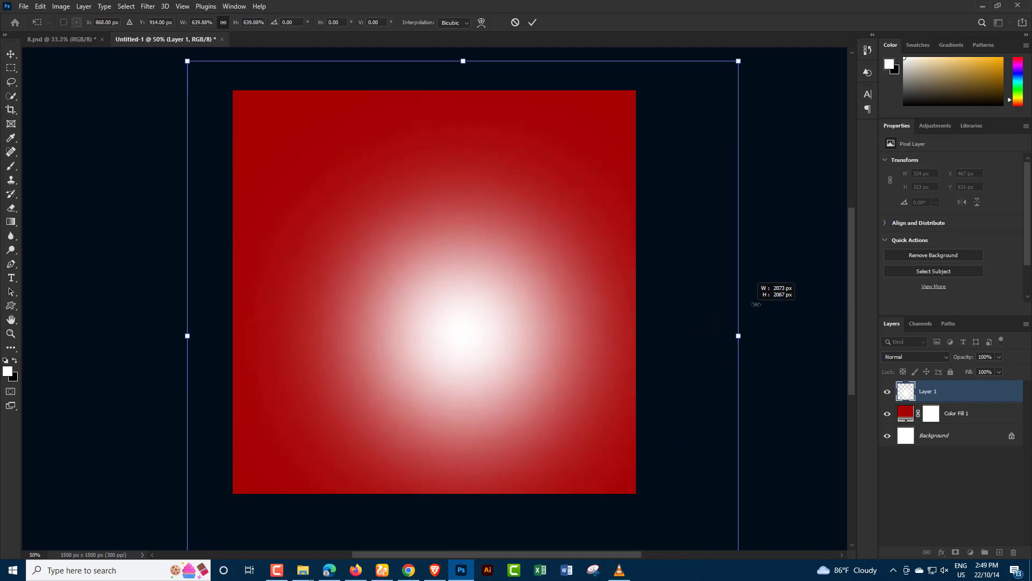
drag(695, 337, 667, 339)
mouse_move(500, 396)
mouse_down()
mouse_move(466, 346)
mouse_move(480, 354)
mouse_up()
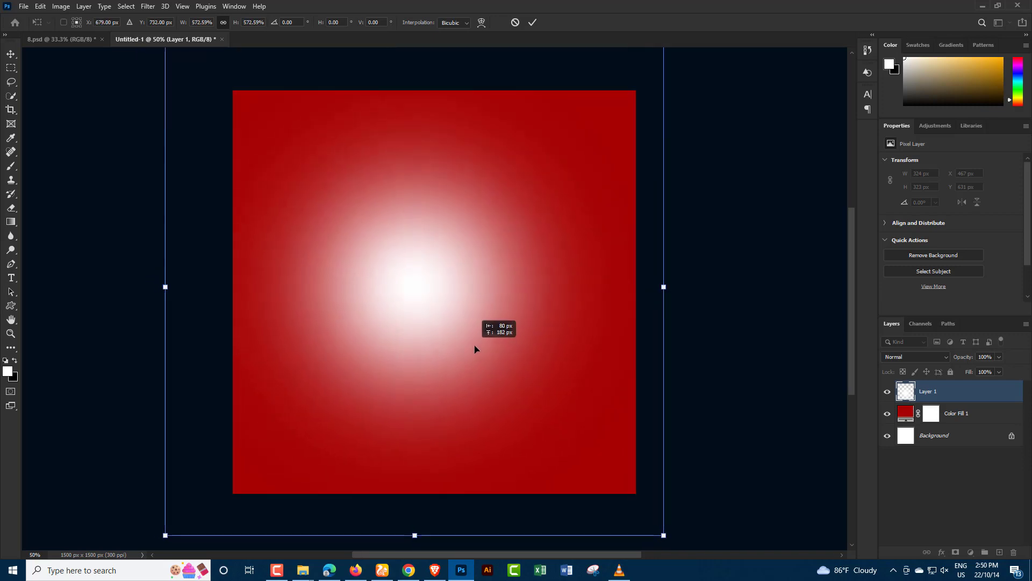
click(10, 54)
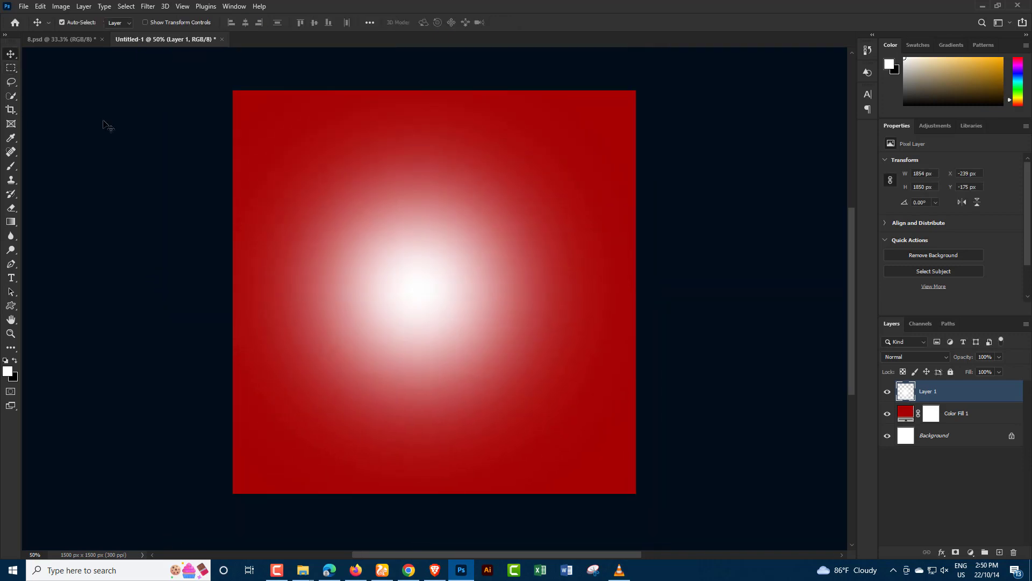
Step: Lower the glow layer's opacity to 55%
click(999, 357)
click(971, 368)
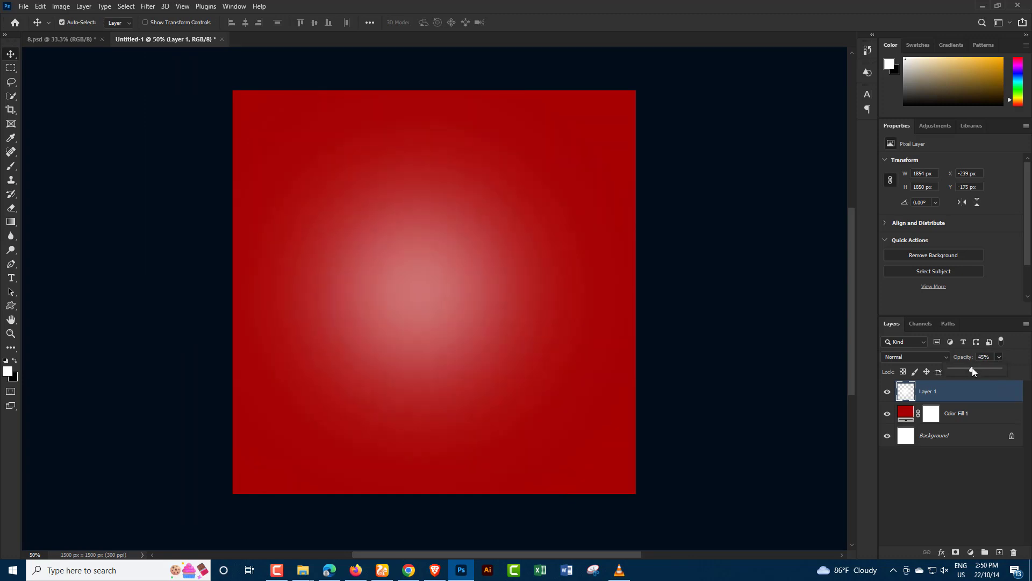
drag(972, 367, 975, 368)
scroll(300, 230, up, 1)
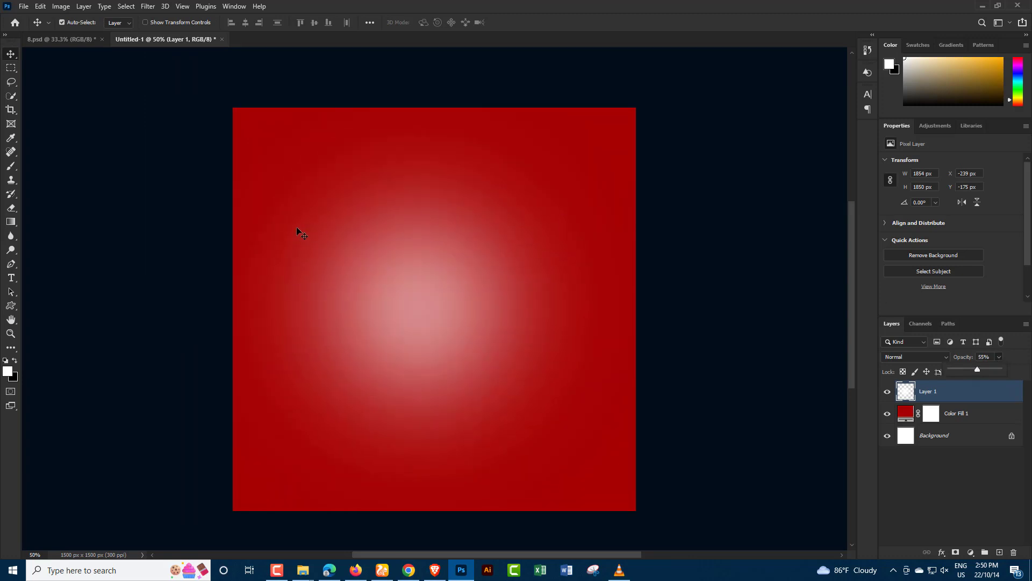
click(24, 7)
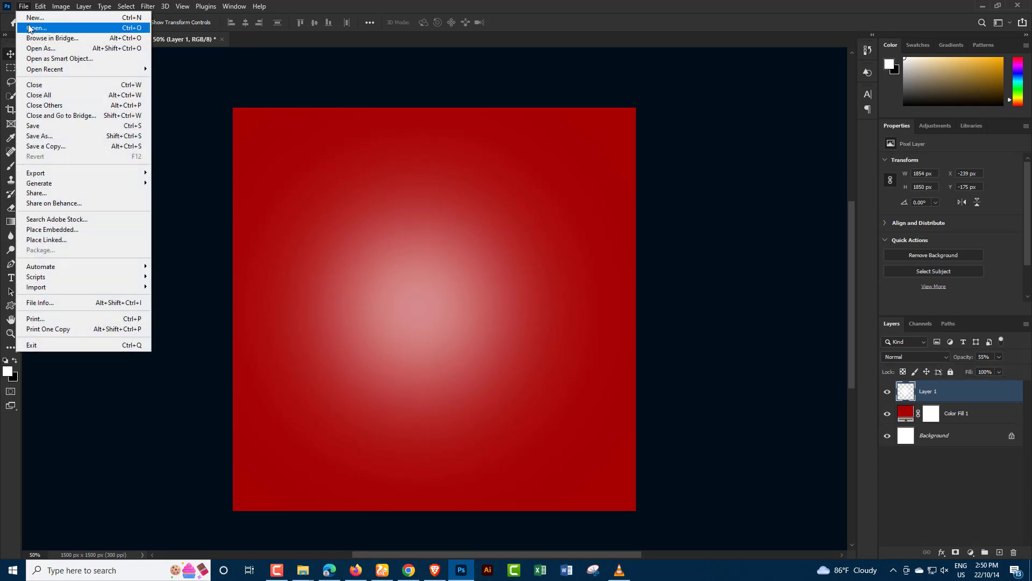
Step: Browse the Desktop's Try folder in the Open dialog for the burger image
click(30, 28)
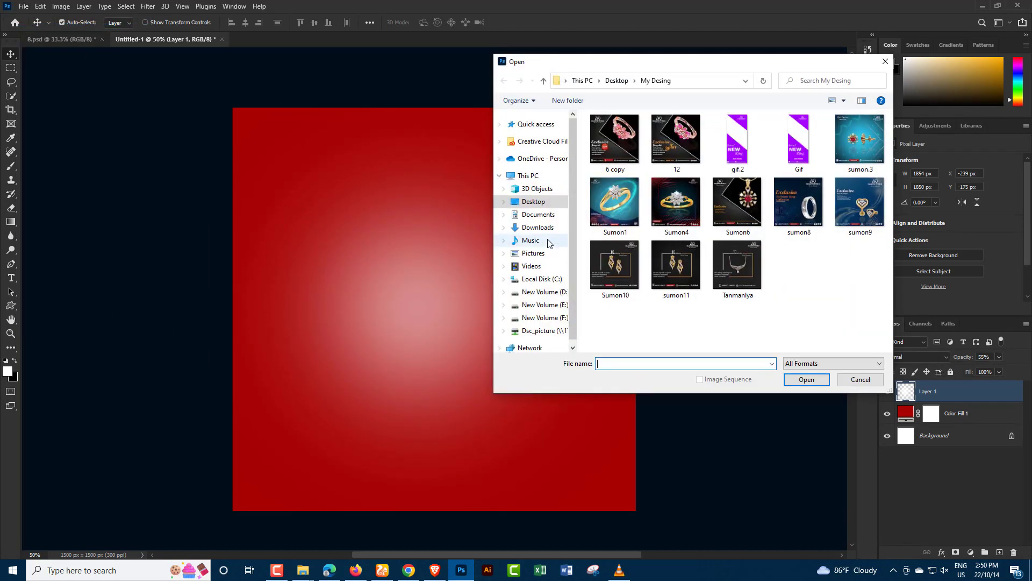
click(534, 202)
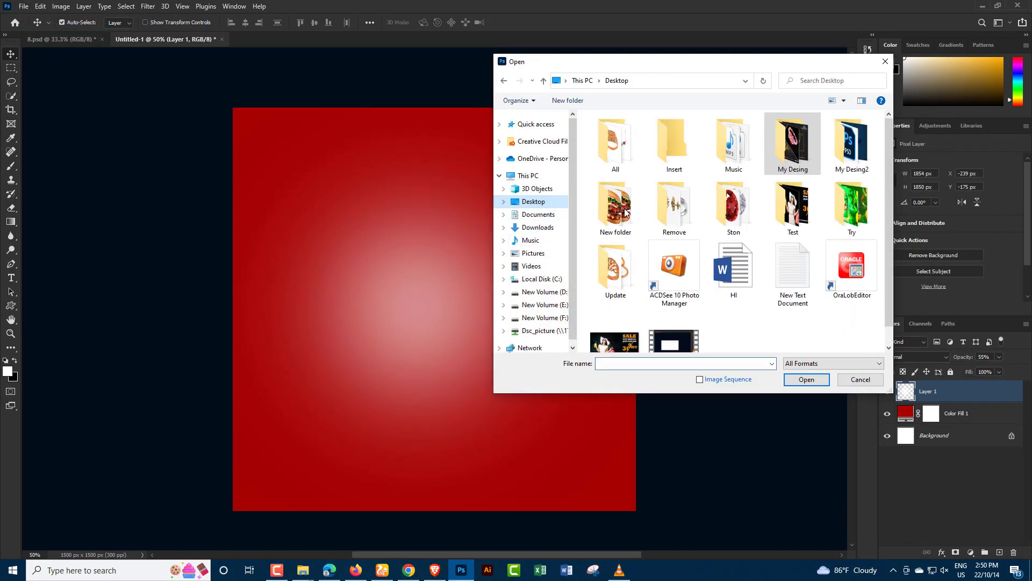
double_click(852, 210)
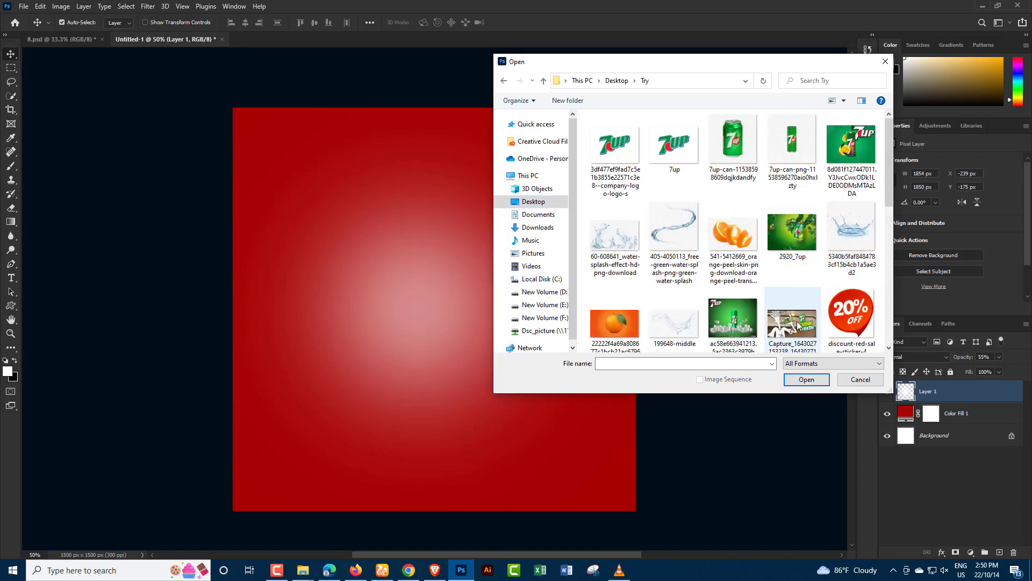
scroll(798, 323, down, 3)
scroll(798, 319, down, 3)
scroll(793, 312, down, 3)
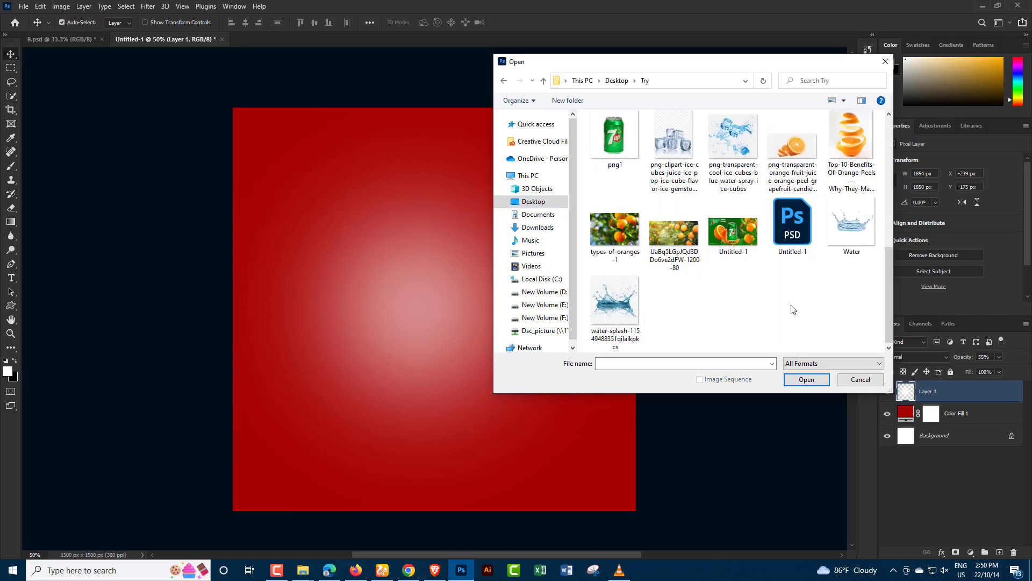
scroll(790, 308, up, 3)
scroll(782, 306, up, 2)
scroll(774, 305, up, 2)
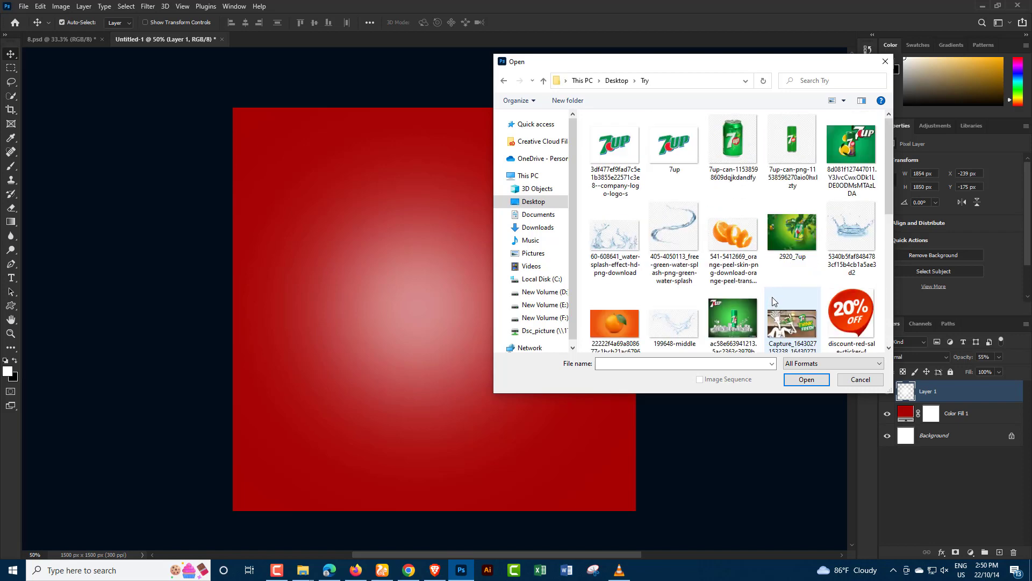
scroll(773, 301, down, 1)
scroll(773, 301, down, 2)
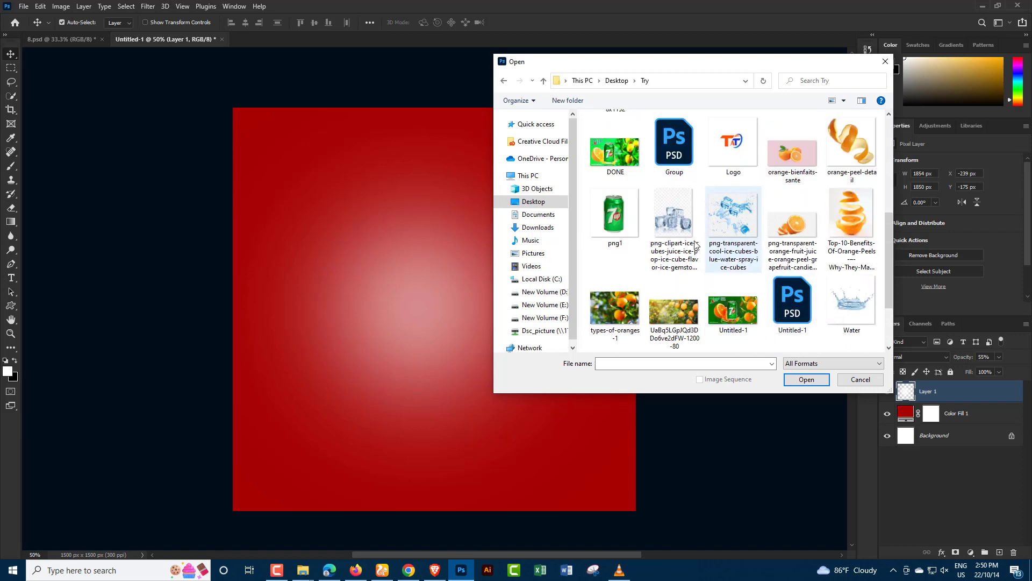
Step: Open the 555555 burger image from the Desktop's New folder
click(544, 80)
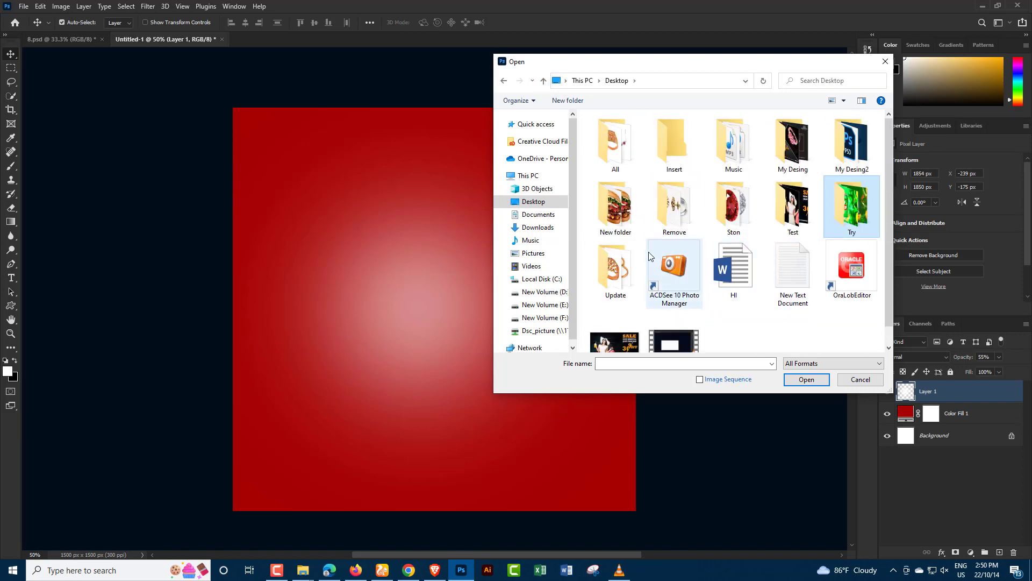
double_click(615, 209)
scroll(672, 226, down, 5)
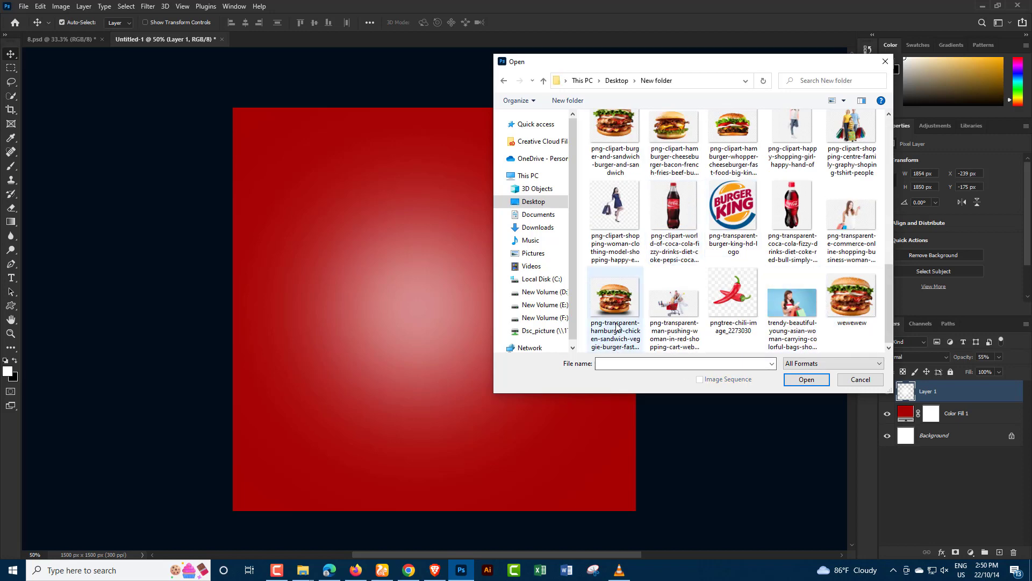
scroll(836, 311, up, 3)
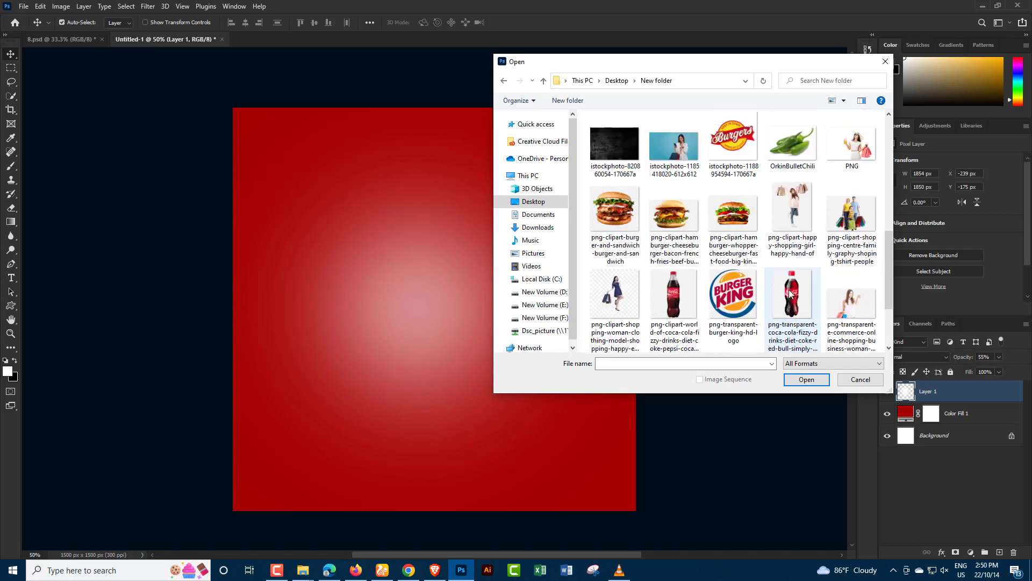
scroll(795, 294, up, 3)
scroll(769, 279, up, 3)
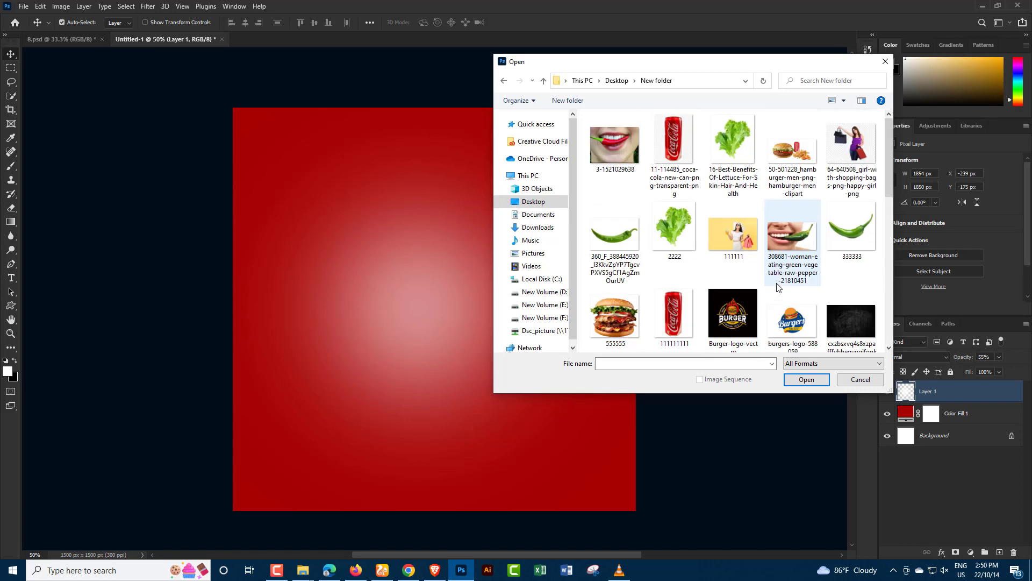
click(616, 320)
click(805, 378)
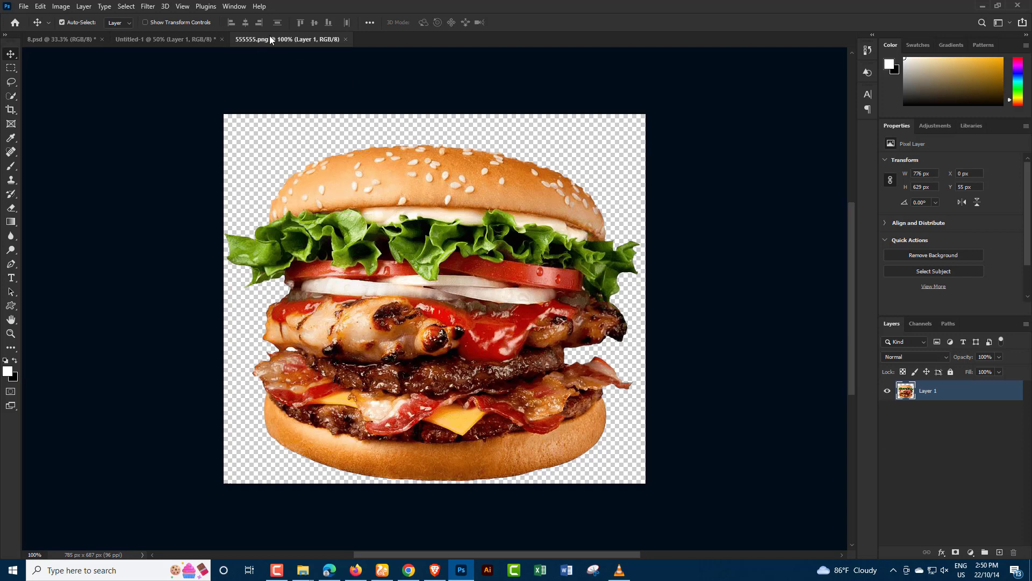
Step: Drag the 555555 burger image onto the red ad canvas and close its window
drag(270, 36, 569, 57)
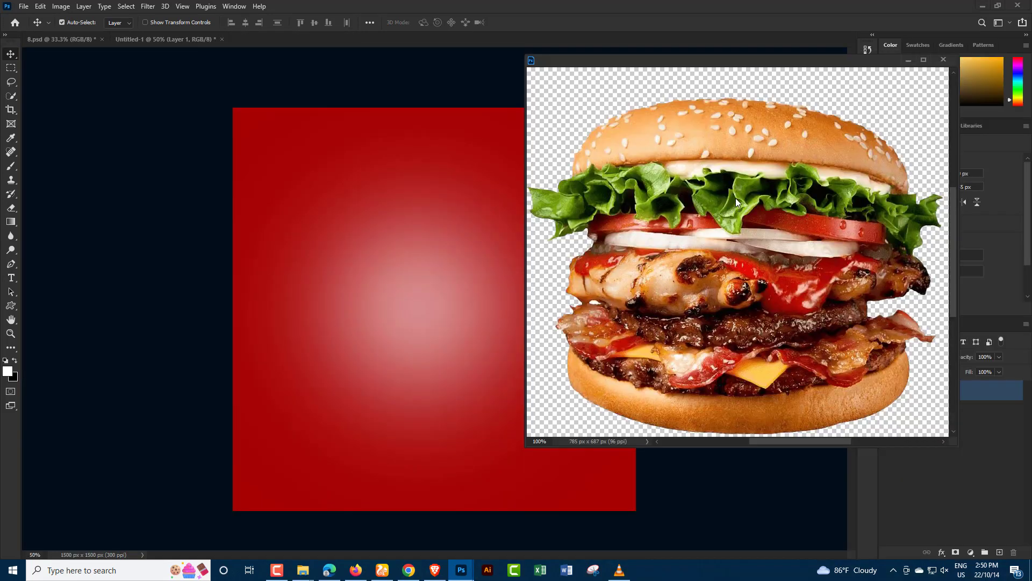
mouse_move(735, 198)
mouse_down()
mouse_move(535, 285)
mouse_move(452, 239)
mouse_up()
click(943, 61)
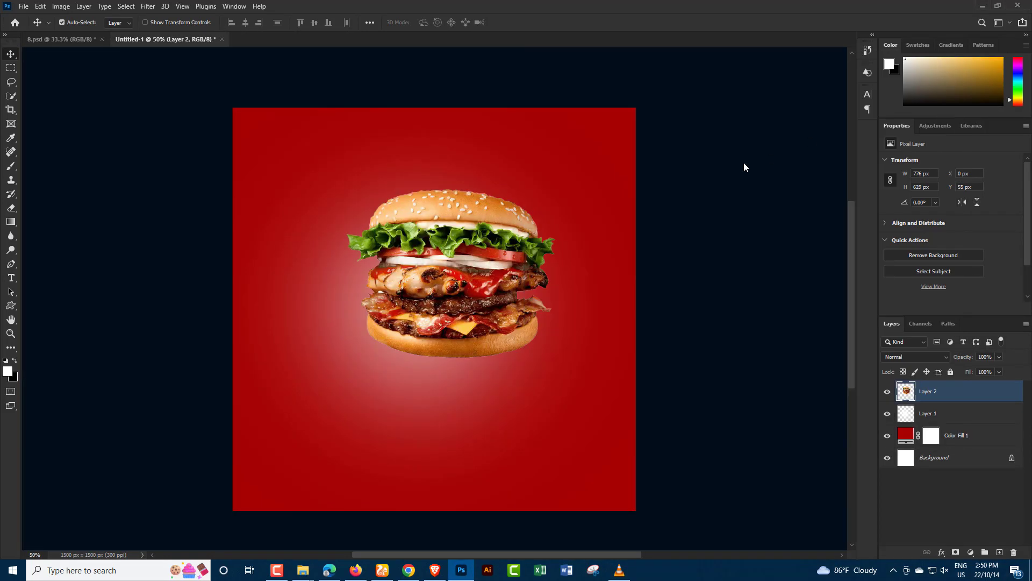
Step: Shrink the burger just right of centre and add an empty Layer 3 above it
key(ctrl+t)
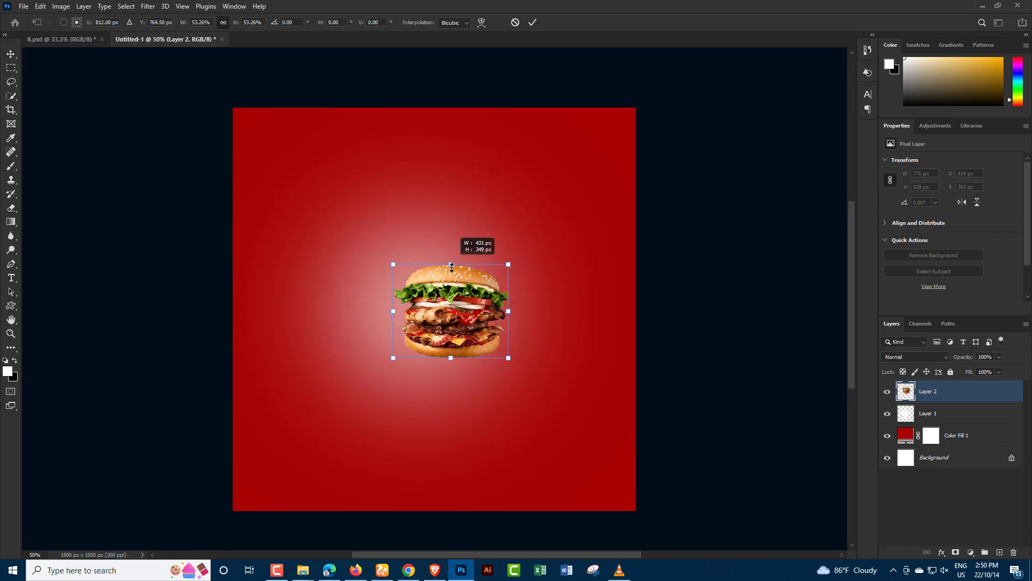
mouse_move(453, 192)
mouse_down()
mouse_move(452, 262)
mouse_move(514, 326)
mouse_move(497, 278)
mouse_move(550, 254)
mouse_up()
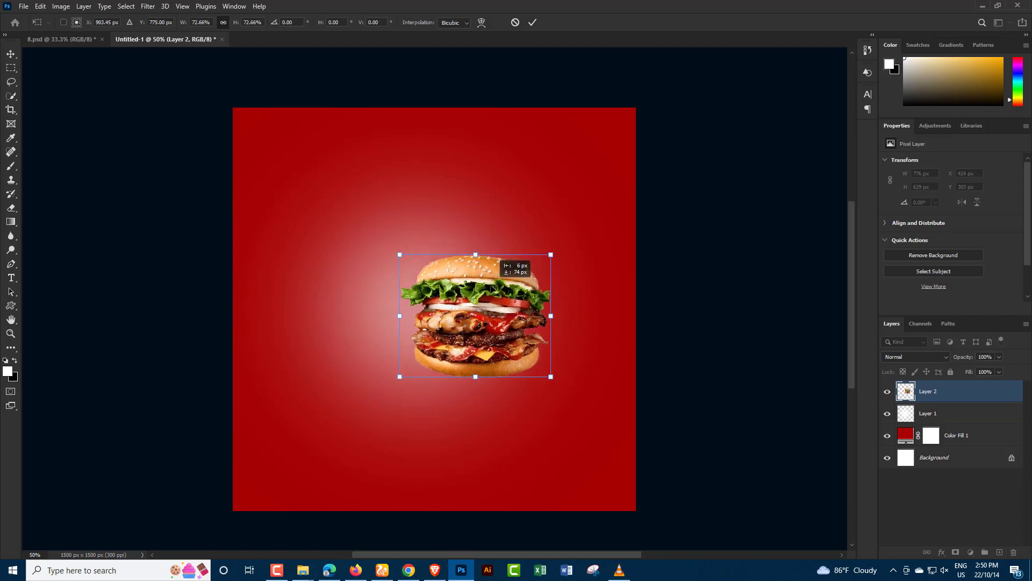
click(8, 61)
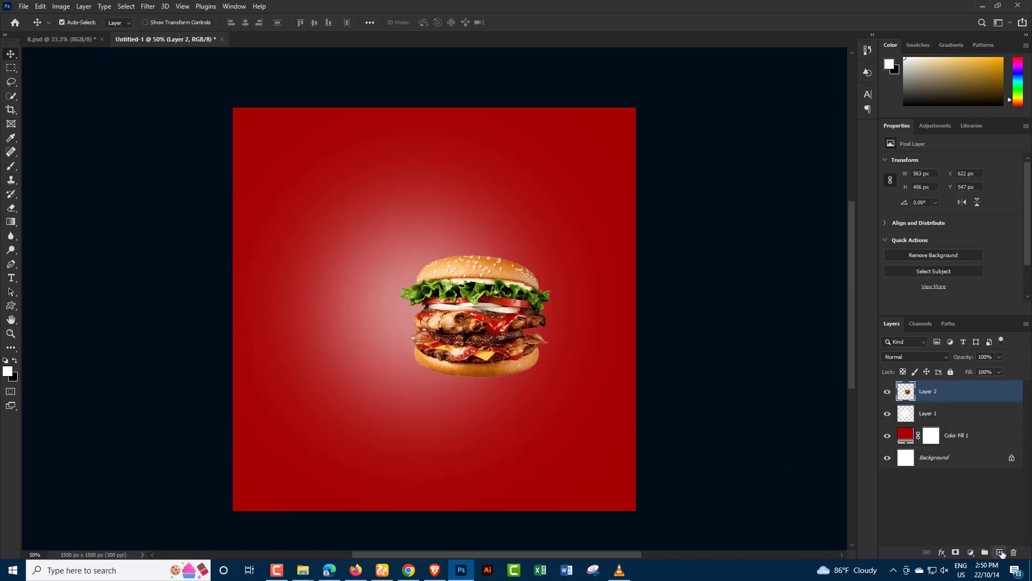
click(1000, 552)
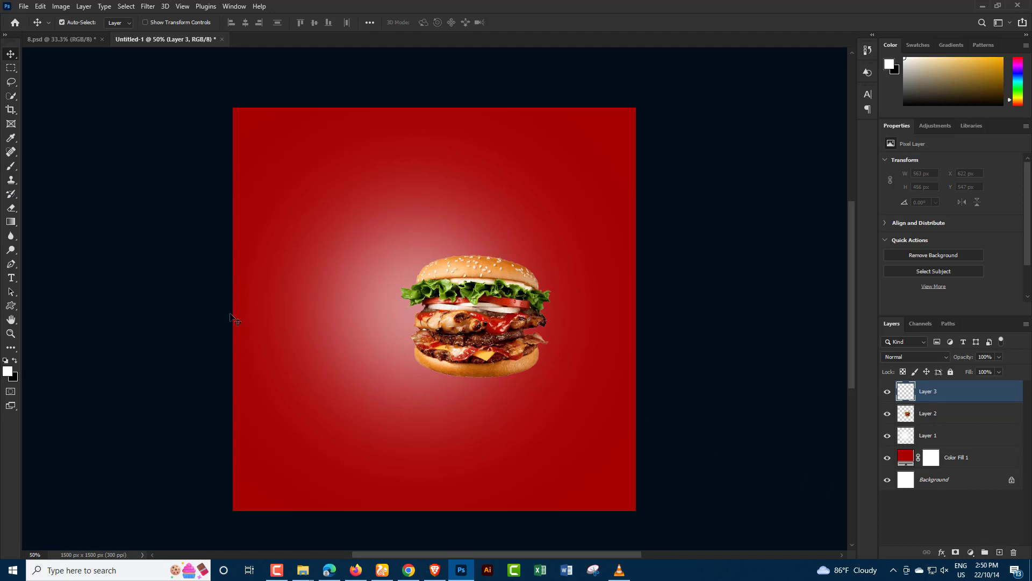
Step: Paint a soft black dab and stretch it into a flat oval under the burger
click(16, 361)
click(12, 169)
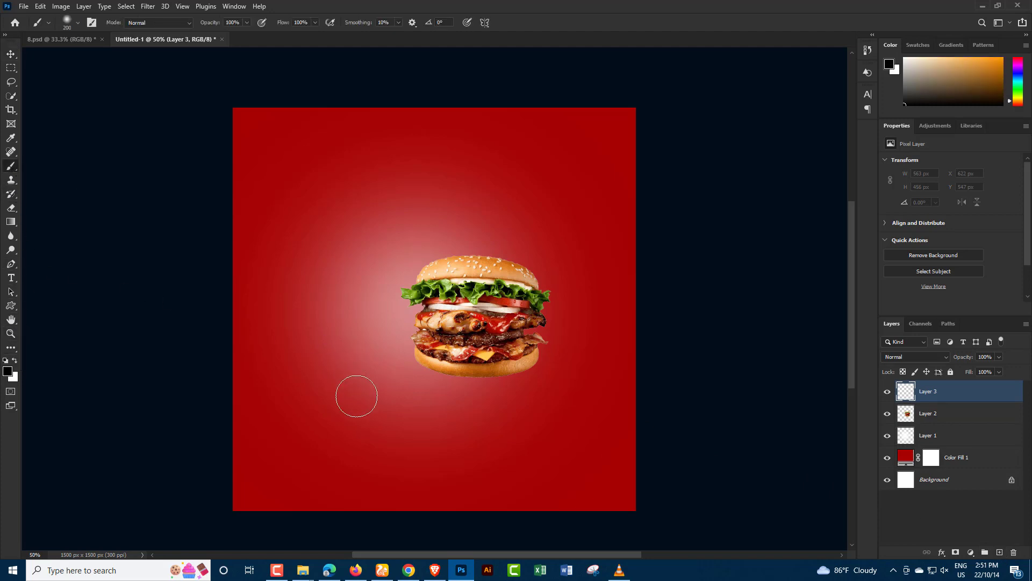
click(357, 406)
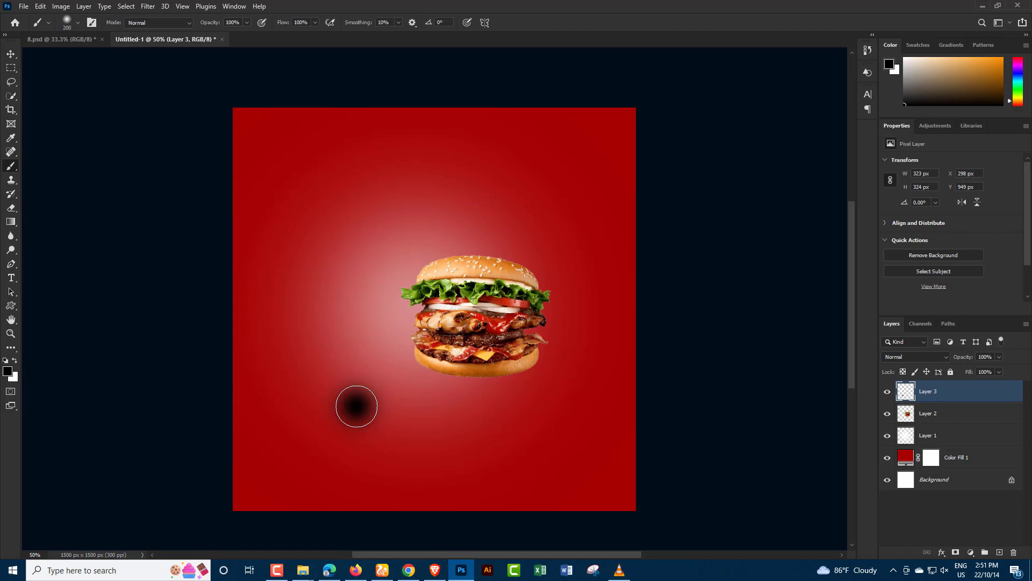
click(11, 54)
key(ctrl+t)
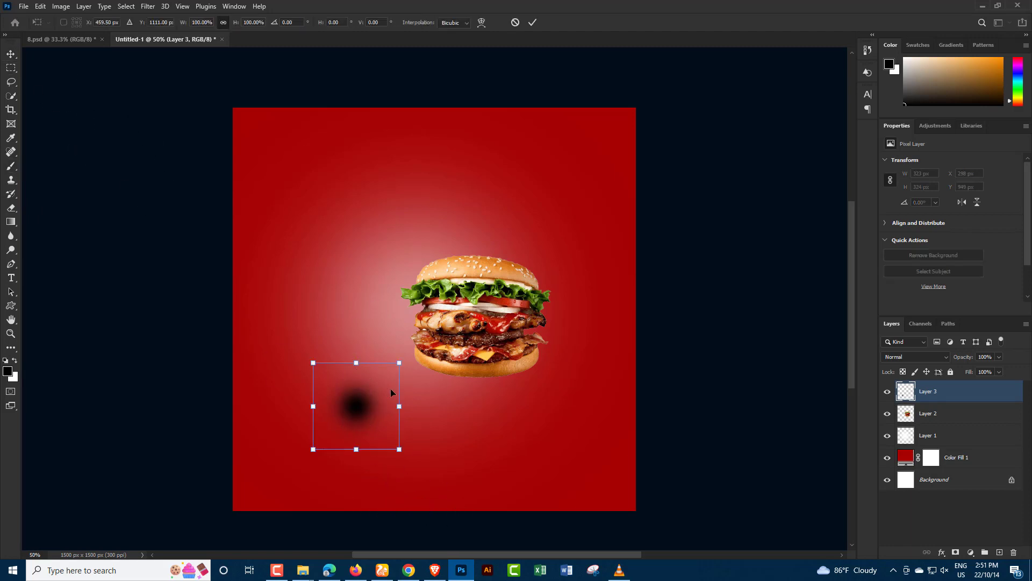
drag(403, 409, 475, 406)
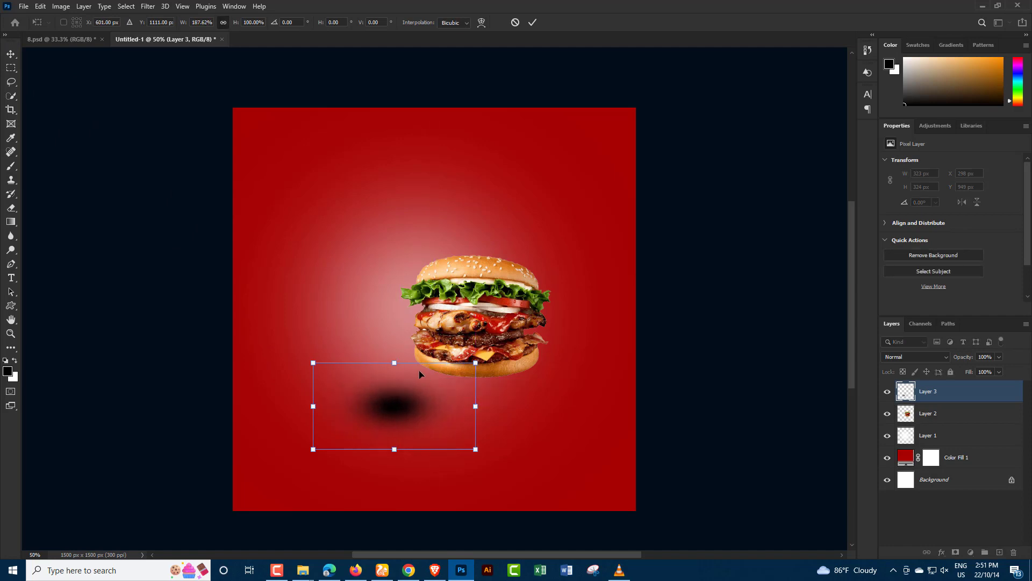
mouse_move(394, 367)
mouse_down()
mouse_move(394, 430)
mouse_move(480, 402)
mouse_move(488, 384)
mouse_up()
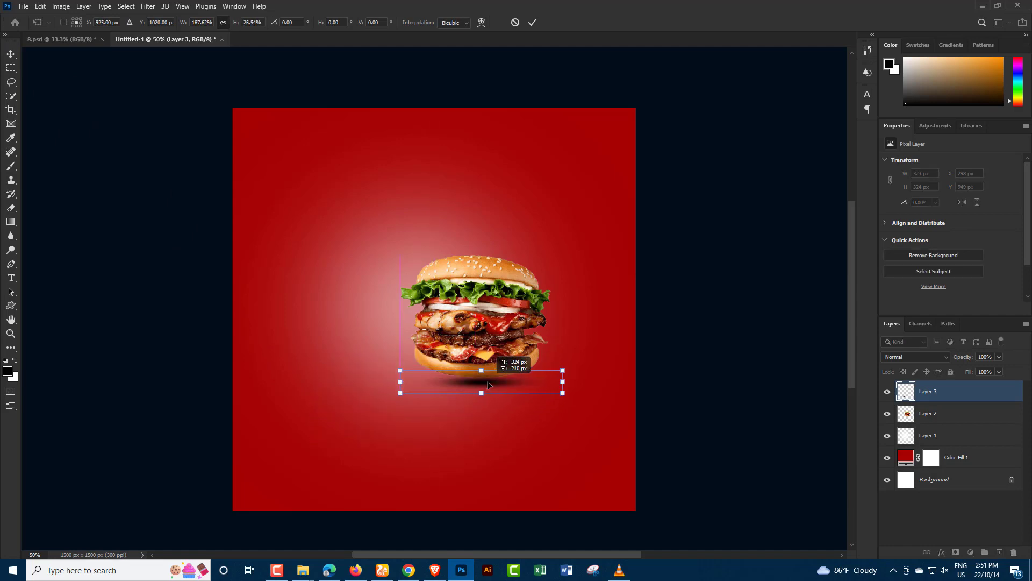
key(Return)
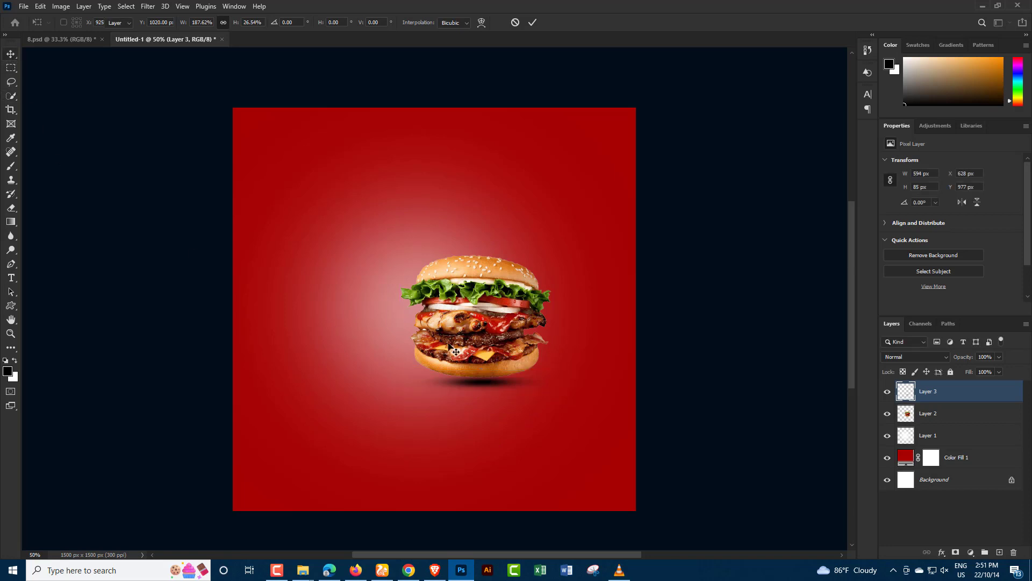
Step: Nudge the shadow into place and lower its opacity to 58%
drag(491, 385, 490, 385)
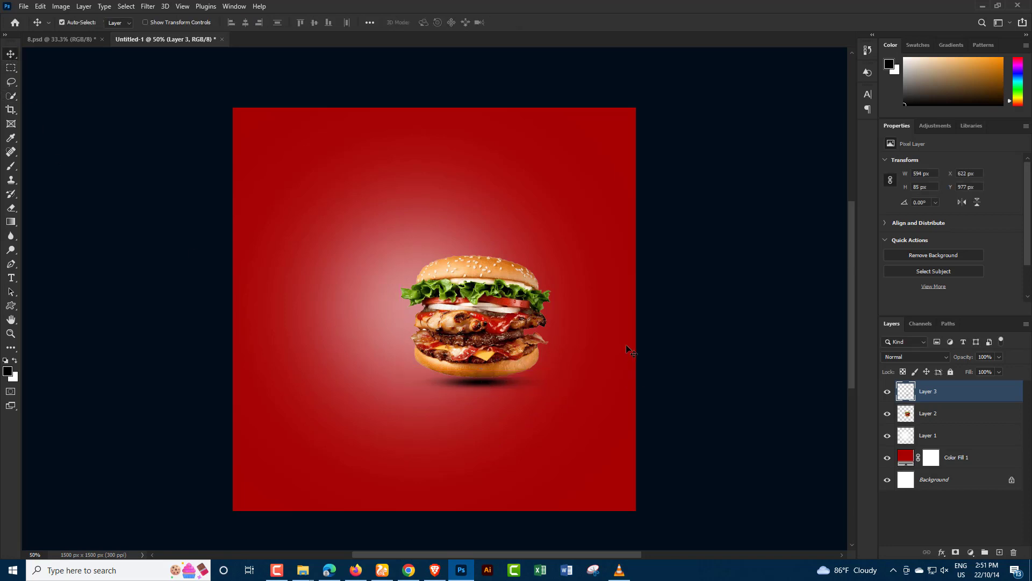
key(Up)
key(Up)
key(Up)
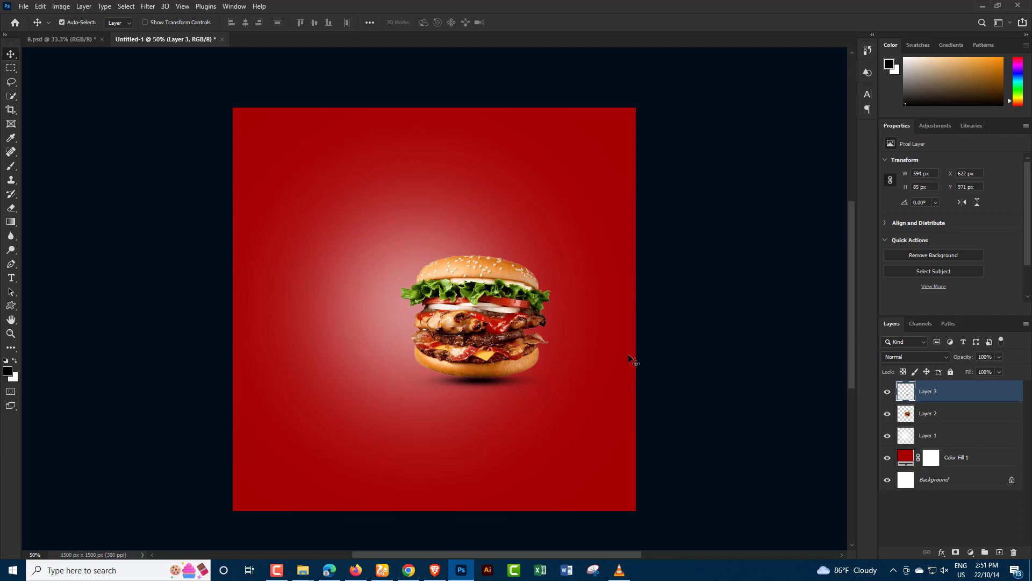
key(shift+Up)
key(shift+Down)
key(Left)
key(Left)
key(Left)
key(Down)
key(Down)
click(999, 357)
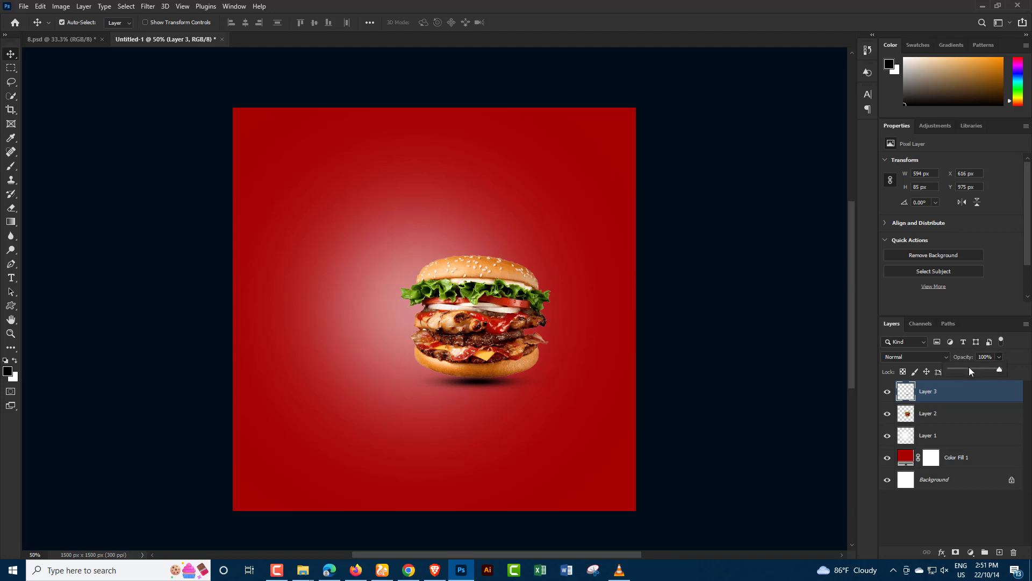
click(971, 370)
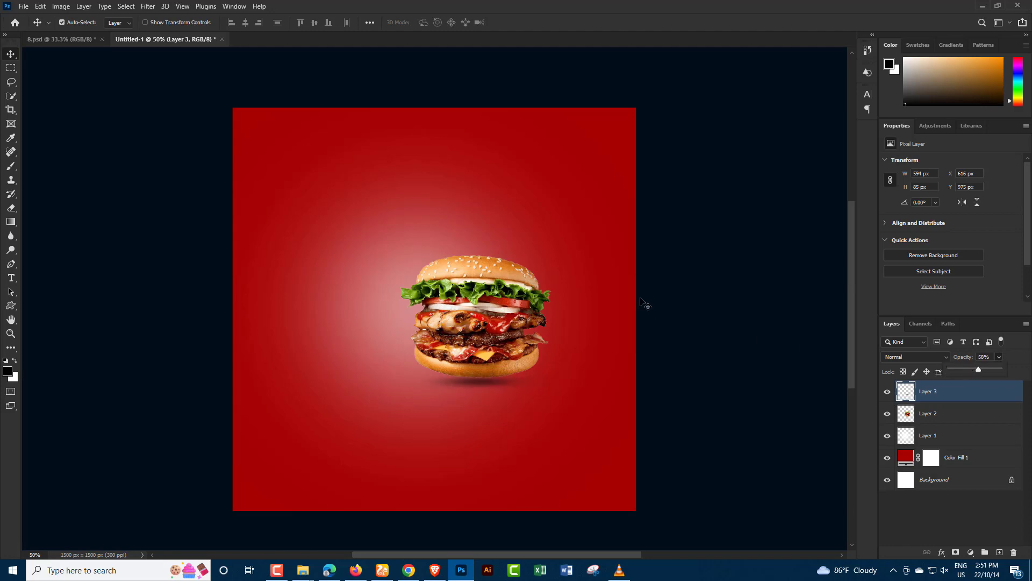
Step: Duplicate the burger below itself, flip it vertically, and set the copy to 12% opacity
click(499, 313)
drag(499, 314, 502, 441)
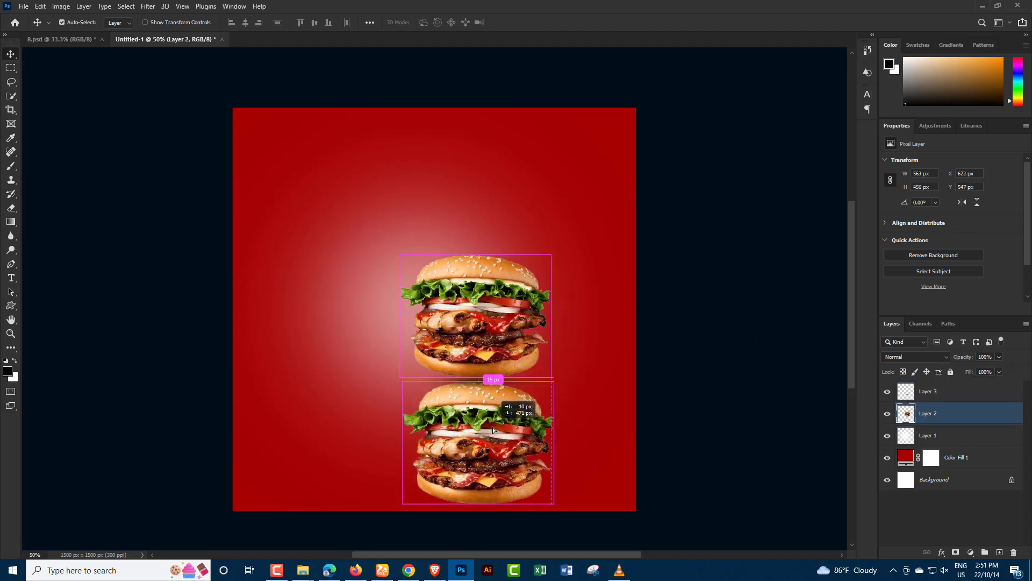
key(ctrl+t)
right_click(495, 421)
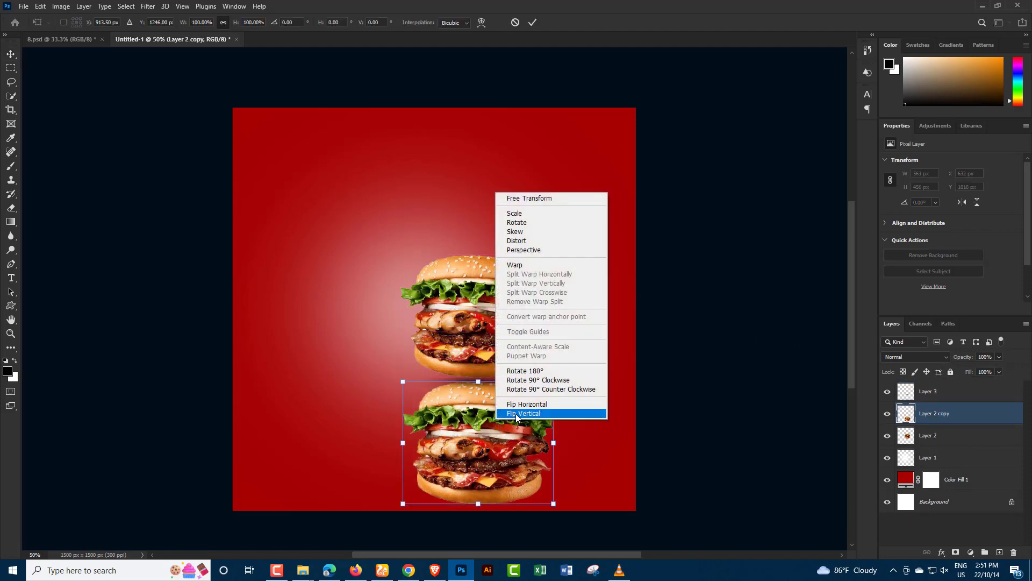
click(498, 415)
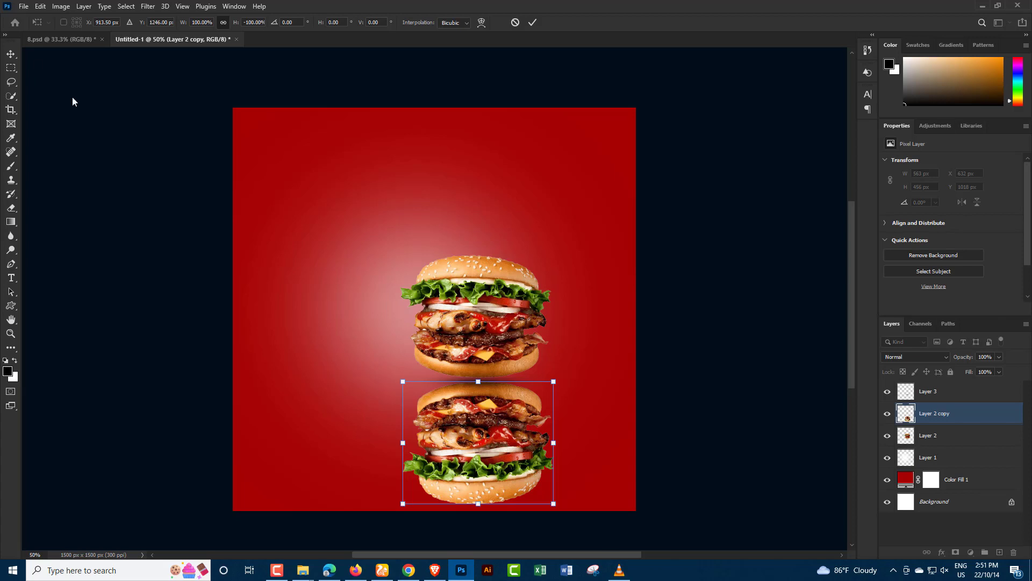
click(11, 68)
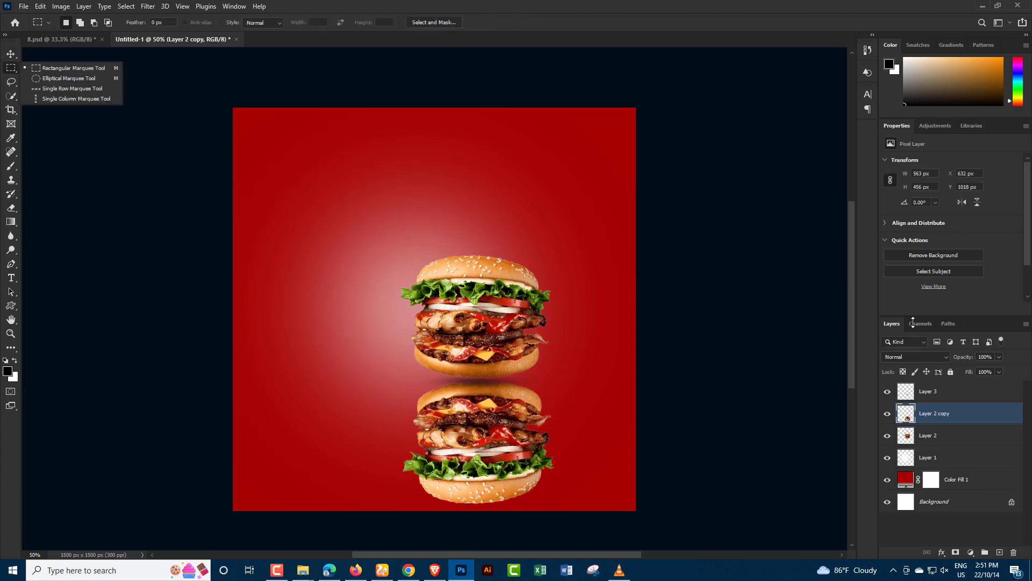
click(999, 357)
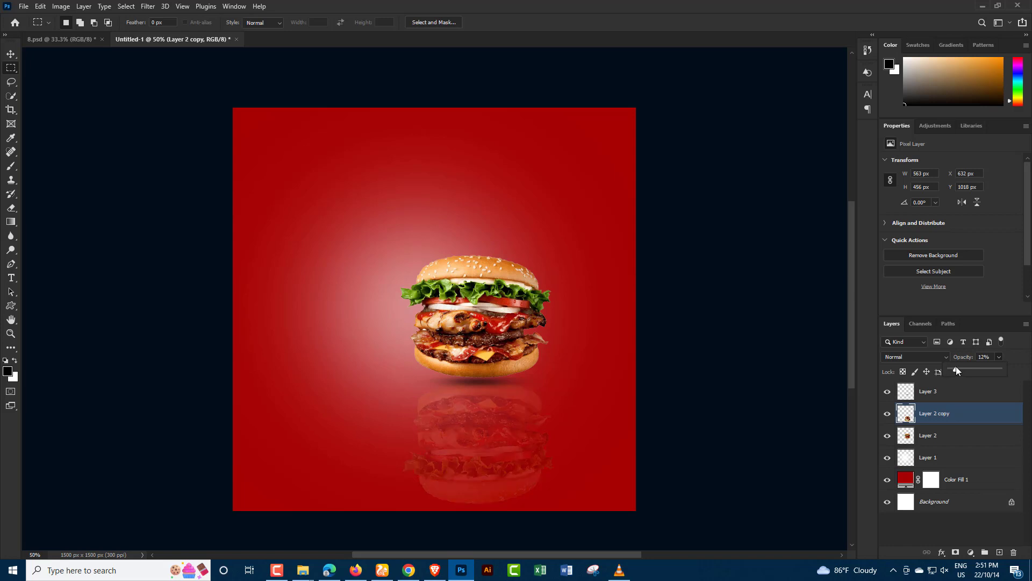
key(v)
click(24, 6)
Step: Open the 111111111 Coca-Cola can image and drag it onto the ad canvas
click(26, 27)
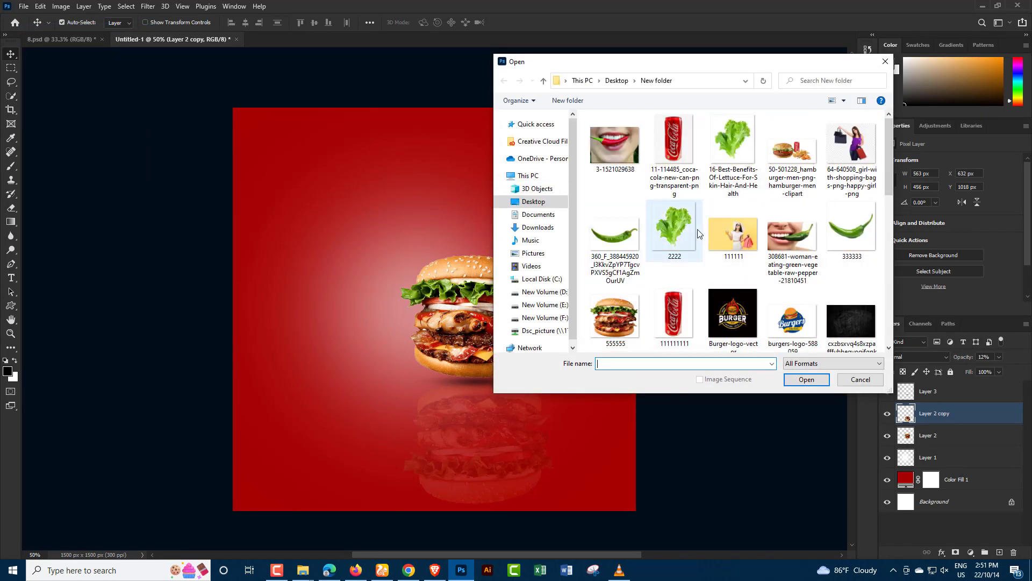
click(686, 301)
click(803, 379)
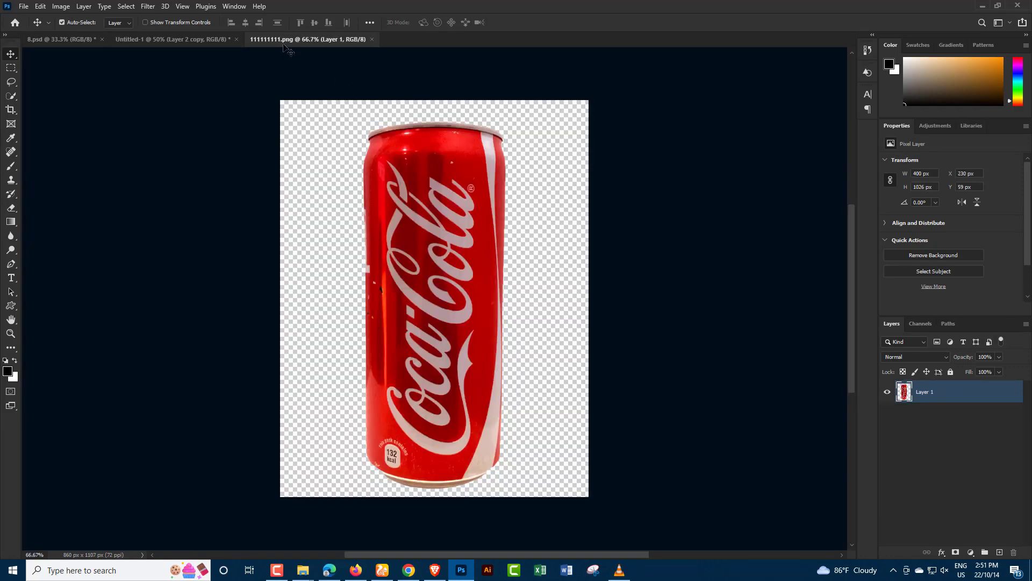
drag(287, 40, 633, 73)
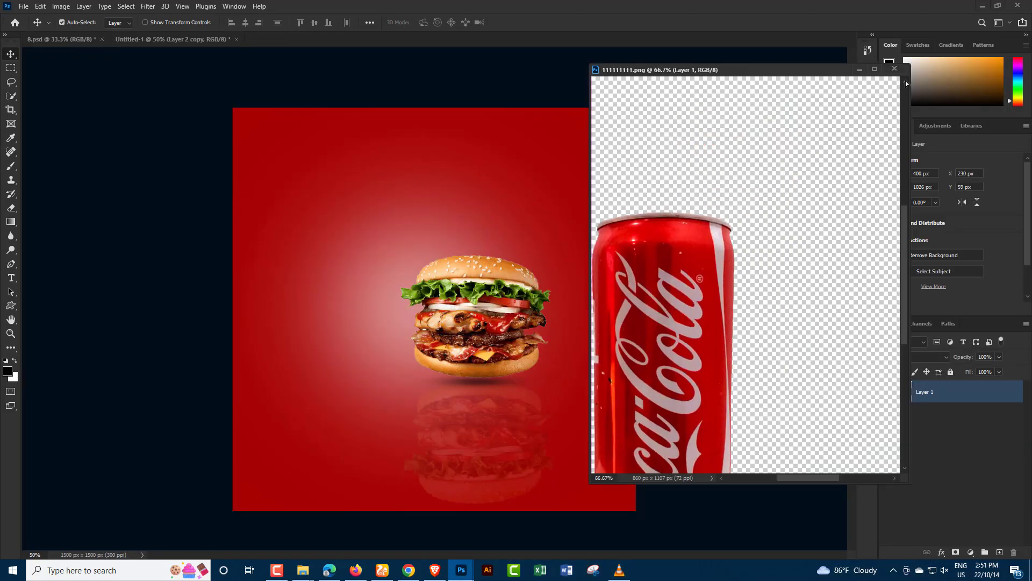
drag(779, 221, 366, 301)
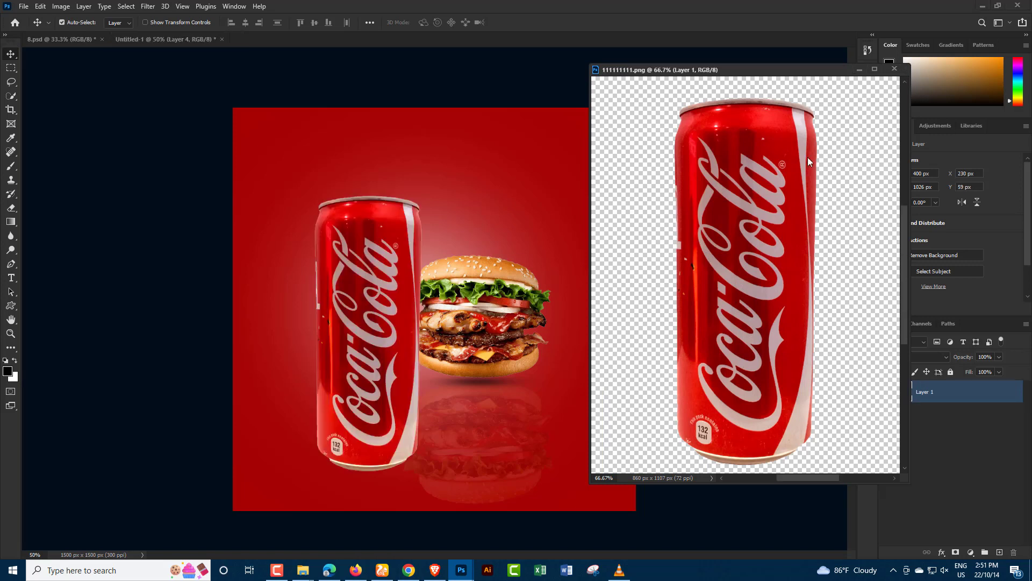
click(895, 69)
Step: Scale the can to 262 × 672 px and set it left of the burger, base aligned
key(ctrl+t)
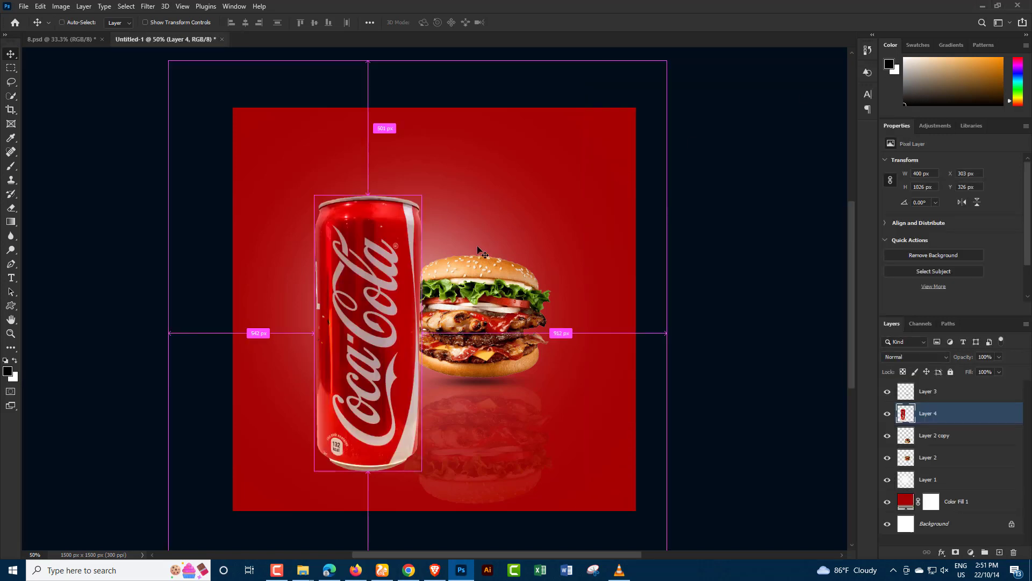
drag(368, 195, 366, 306)
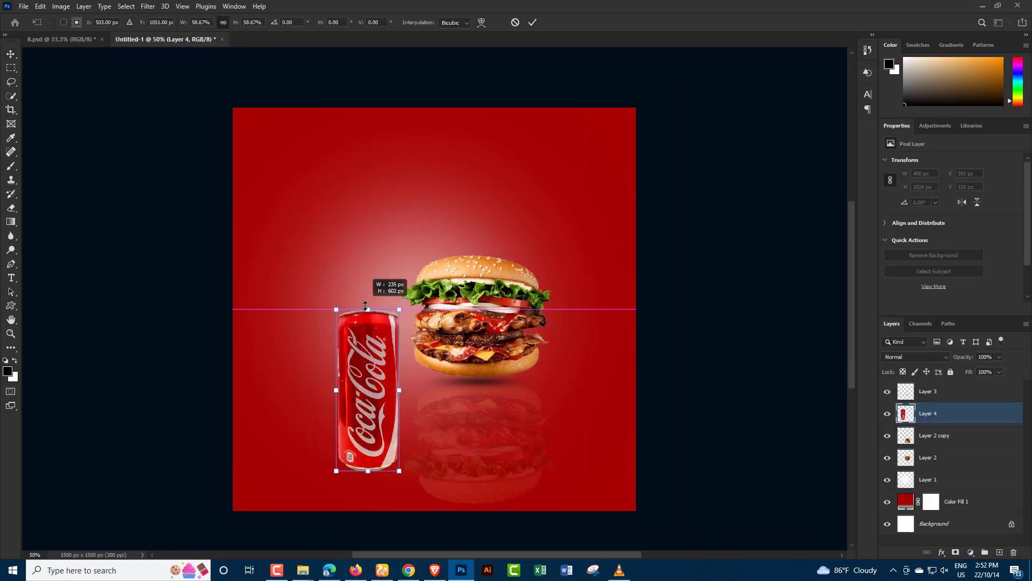
mouse_move(363, 363)
mouse_down()
mouse_move(373, 306)
mouse_move(353, 306)
mouse_up()
drag(356, 217, 358, 202)
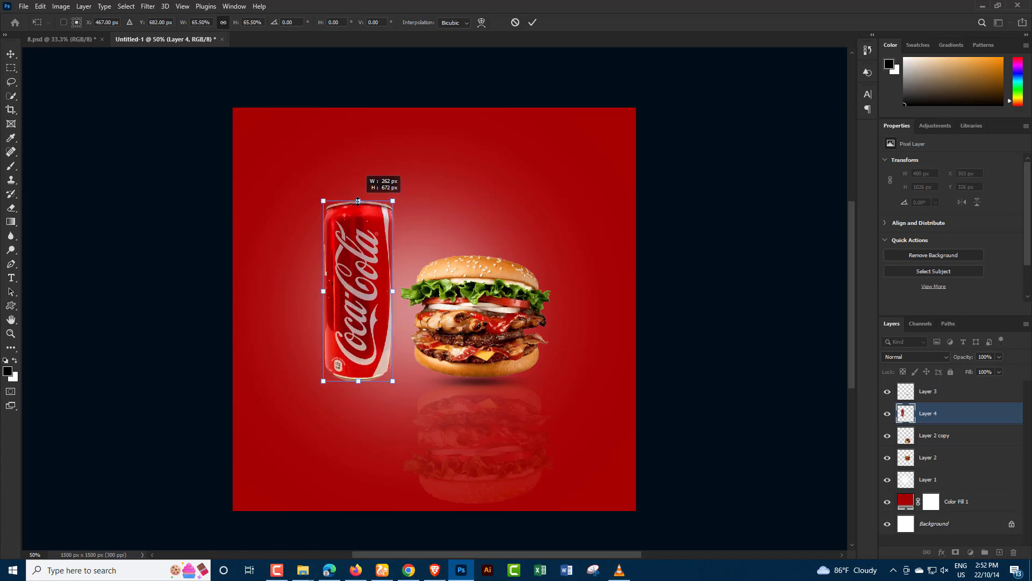
key(Return)
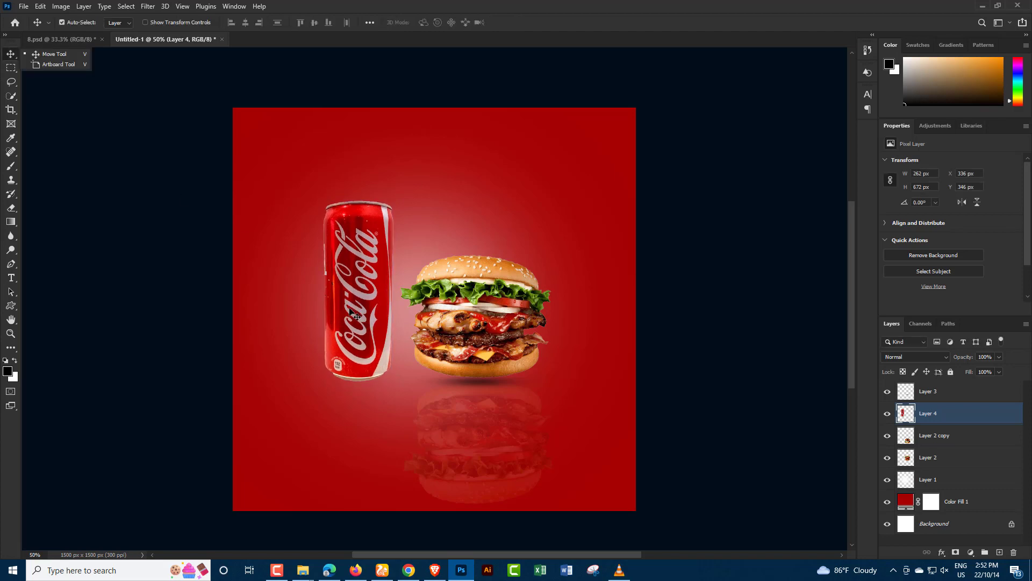
drag(350, 311, 348, 316)
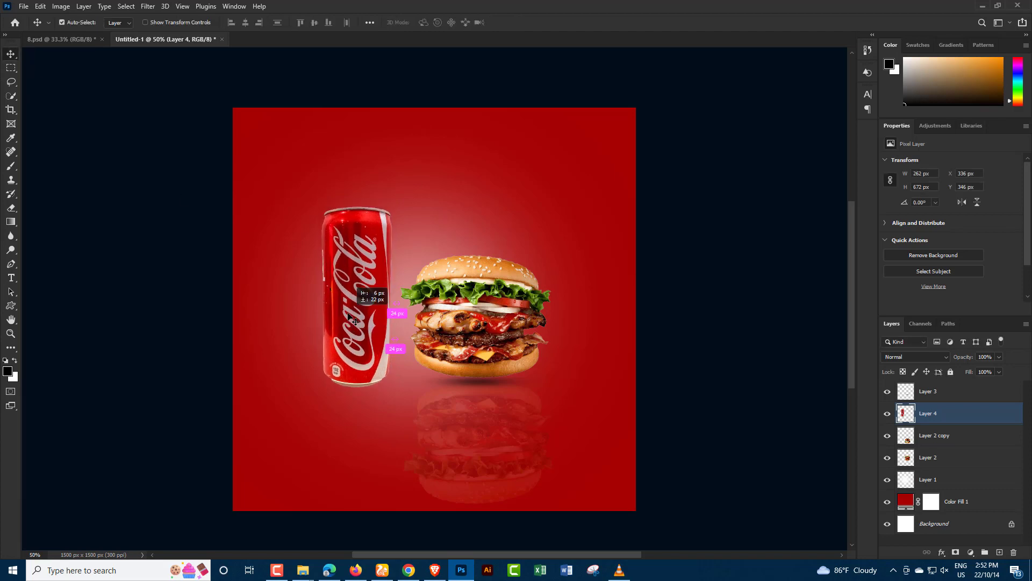
drag(350, 314, 349, 314)
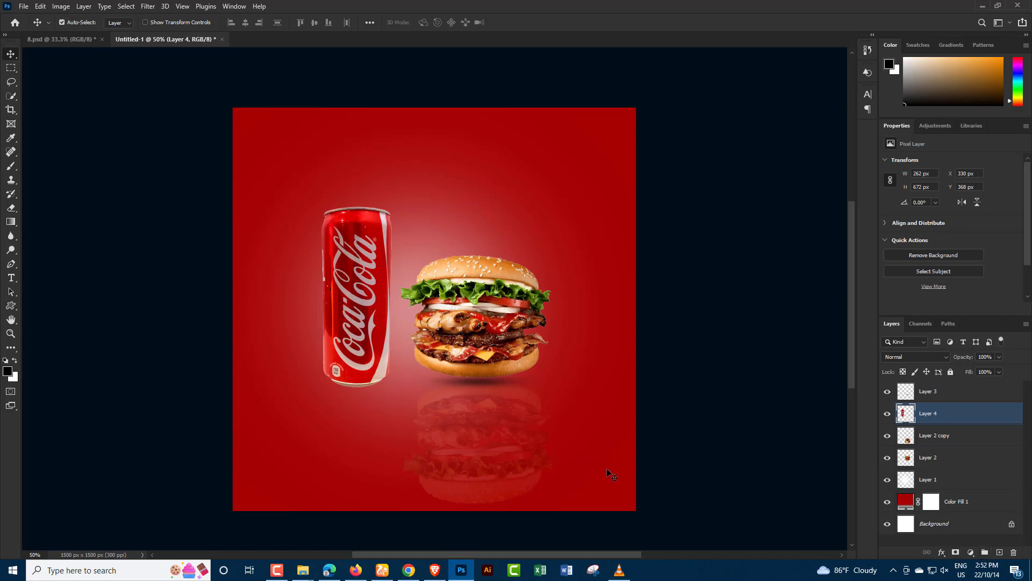
Step: Copy the burger's shadow under the Coca-Cola can and narrow it to 508 × 72 px
click(462, 379)
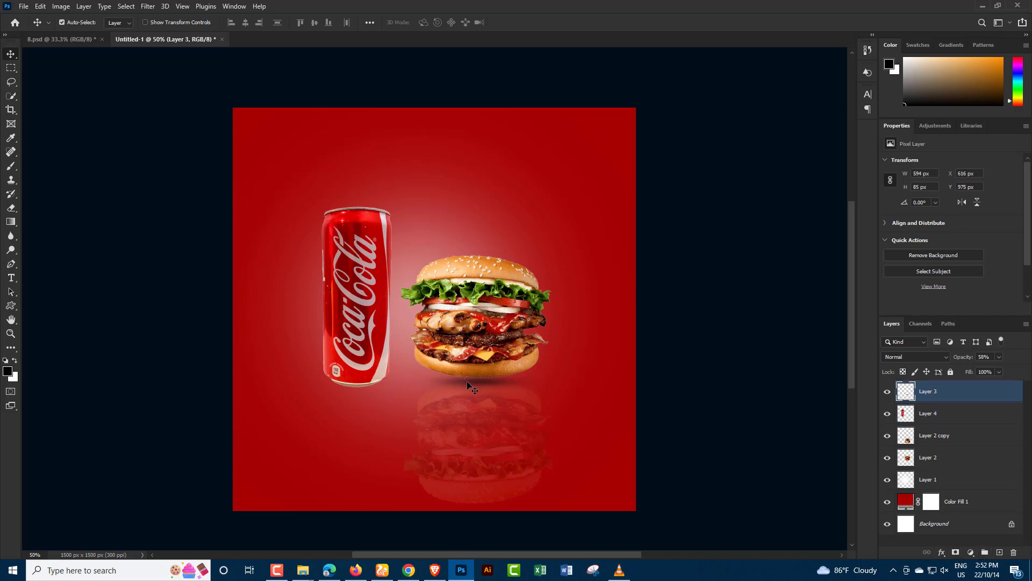
mouse_move(467, 382)
mouse_down()
mouse_move(351, 393)
mouse_move(375, 407)
mouse_move(356, 390)
mouse_up()
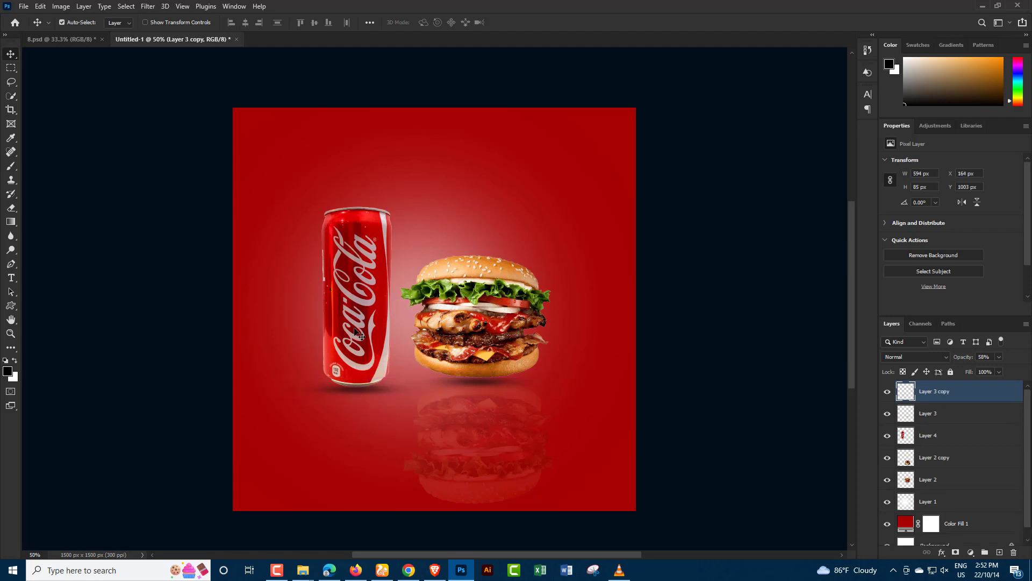
key(ctrl+t)
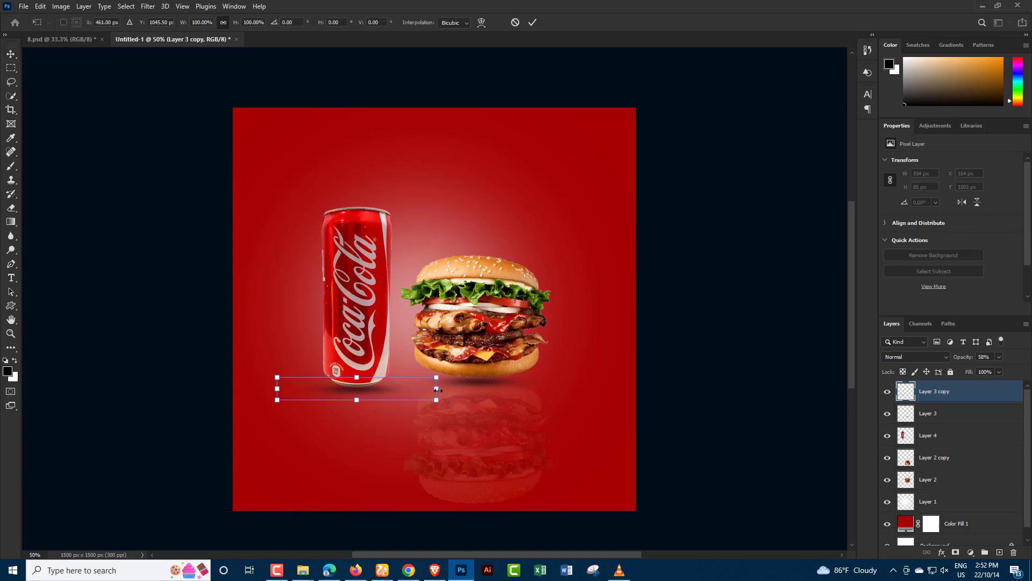
drag(437, 389, 413, 388)
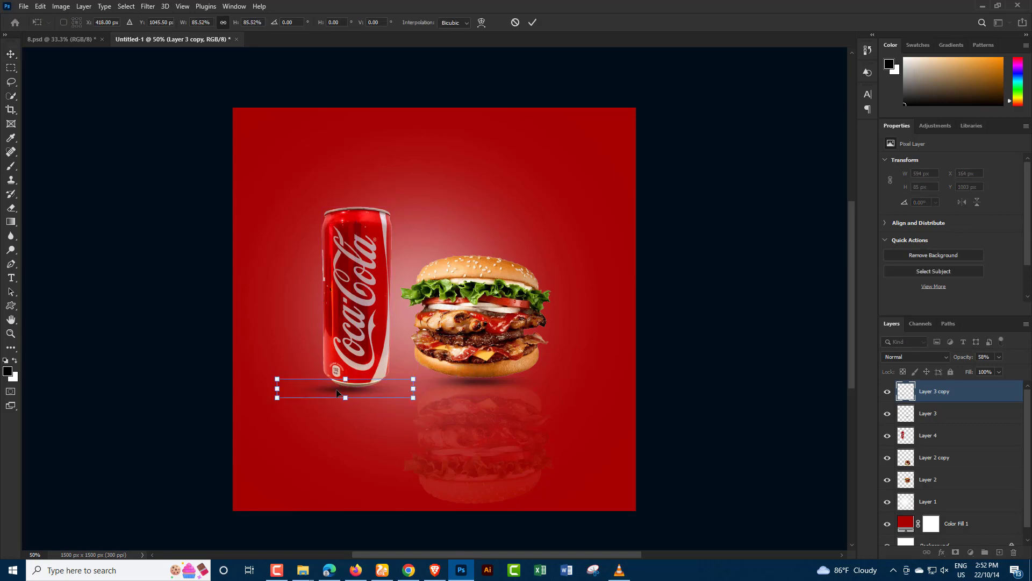
drag(341, 389, 353, 388)
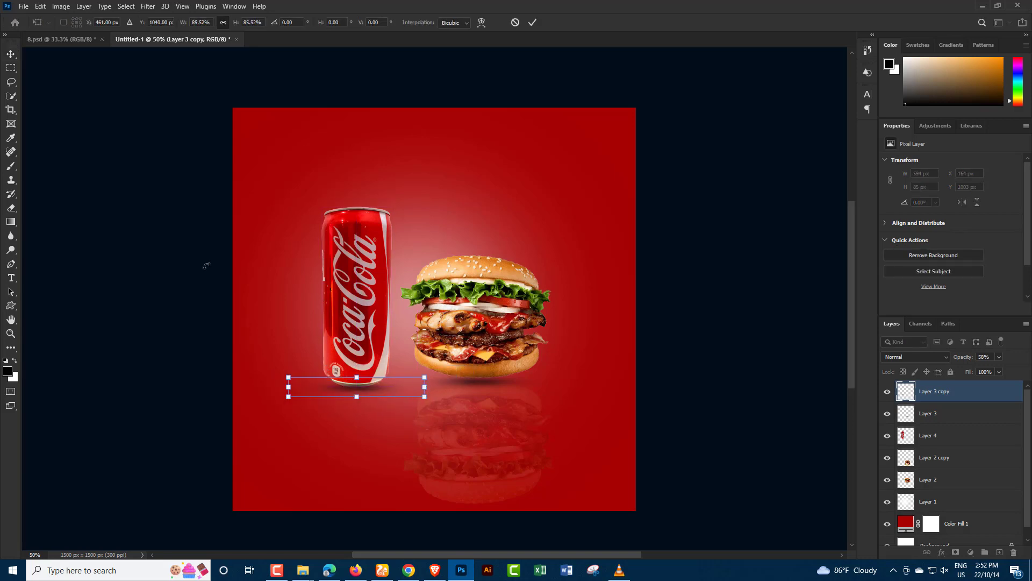
click(12, 56)
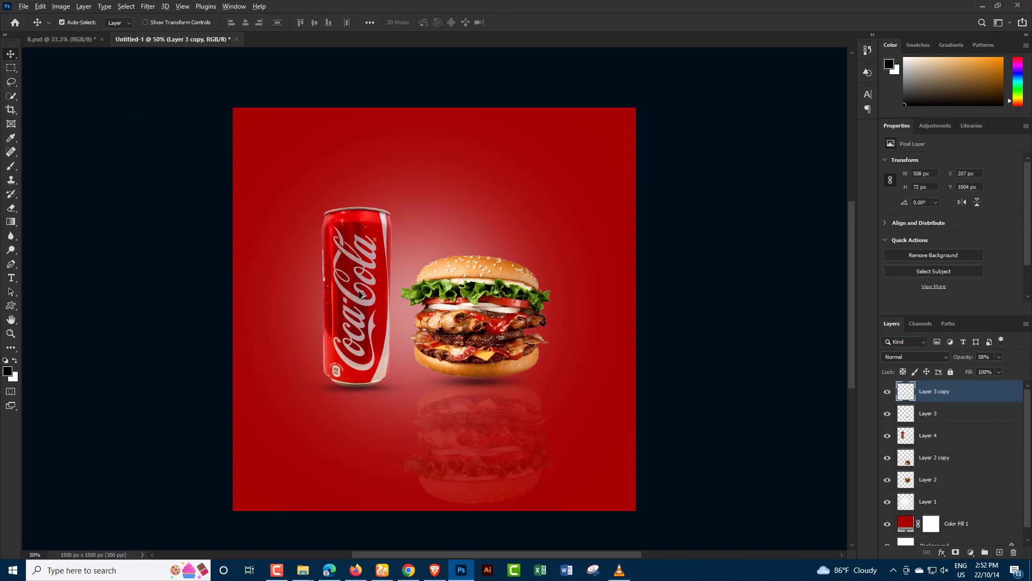
Step: Duplicate the can below itself, flip it vertically, and fade the copy to about 15% opacity
mouse_move(353, 276)
mouse_down()
mouse_move(359, 447)
mouse_move(361, 438)
mouse_up()
key(ctrl+t)
right_click(365, 410)
click(386, 401)
key(Return)
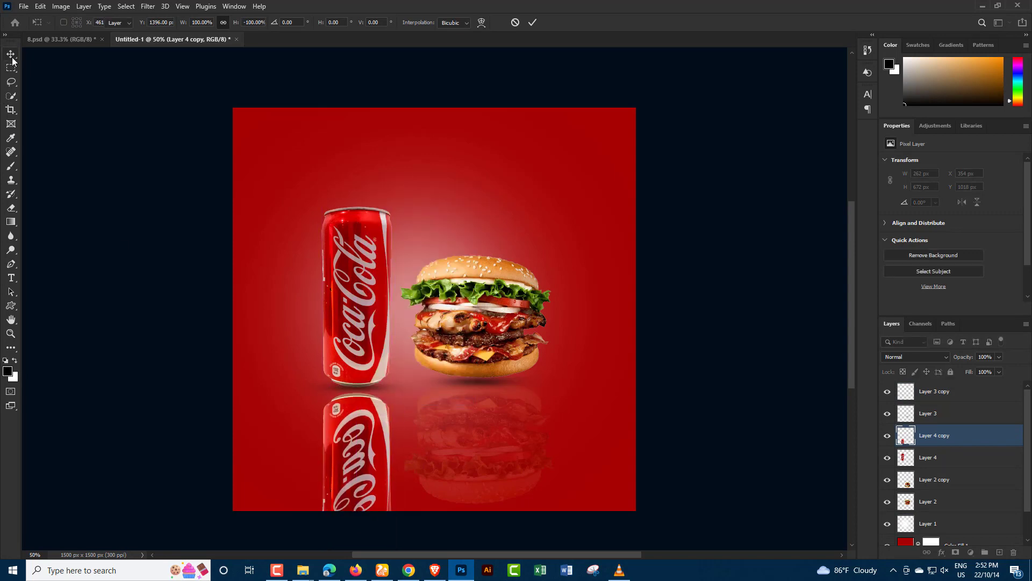
key(Up)
key(Up)
key(Up)
key(Up)
key(Up)
key(Up)
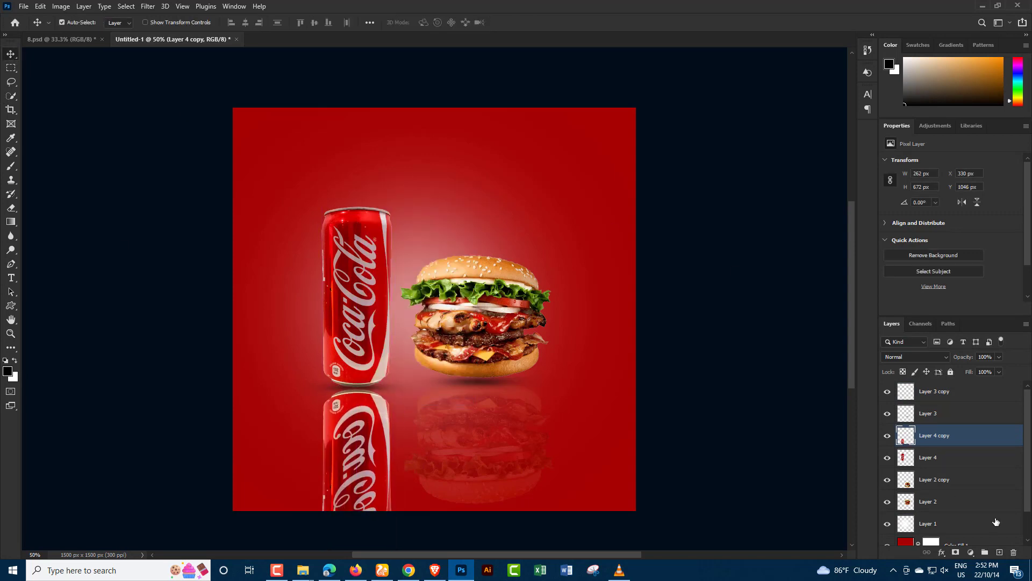
click(999, 357)
click(956, 370)
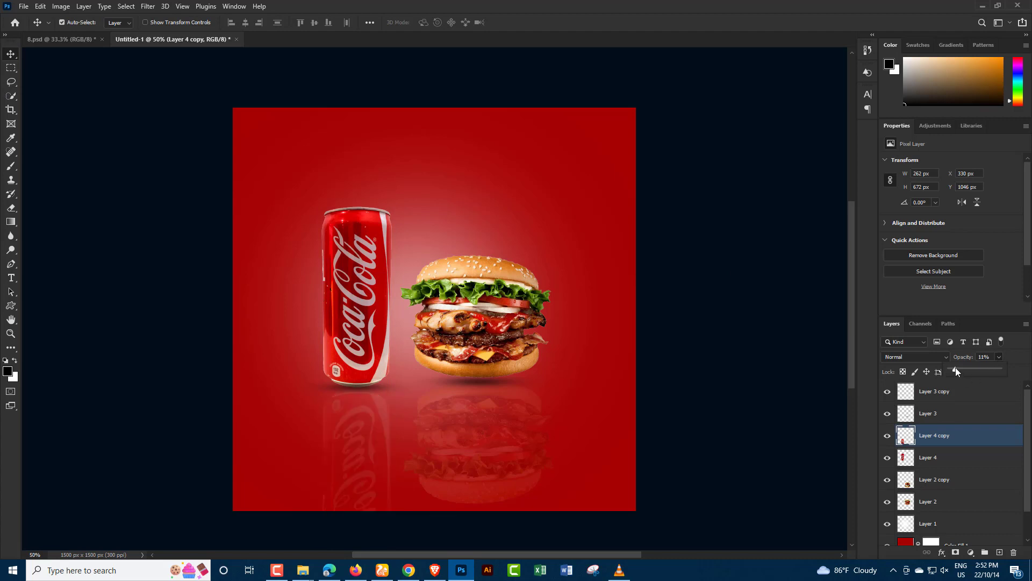
drag(960, 368, 961, 369)
Step: Open 333333.png and drag the green chilli pepper into the burger ad
click(23, 6)
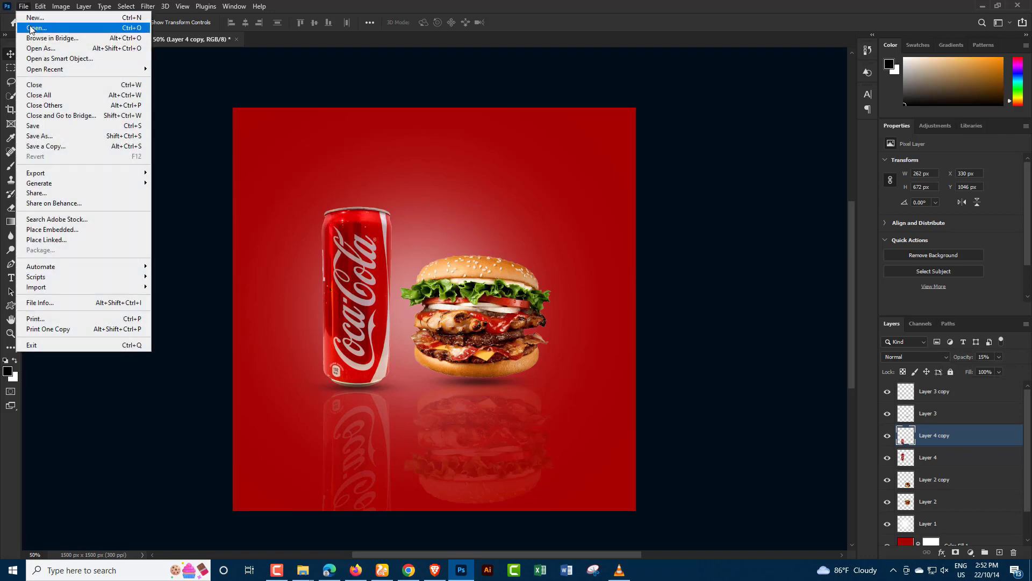
click(30, 28)
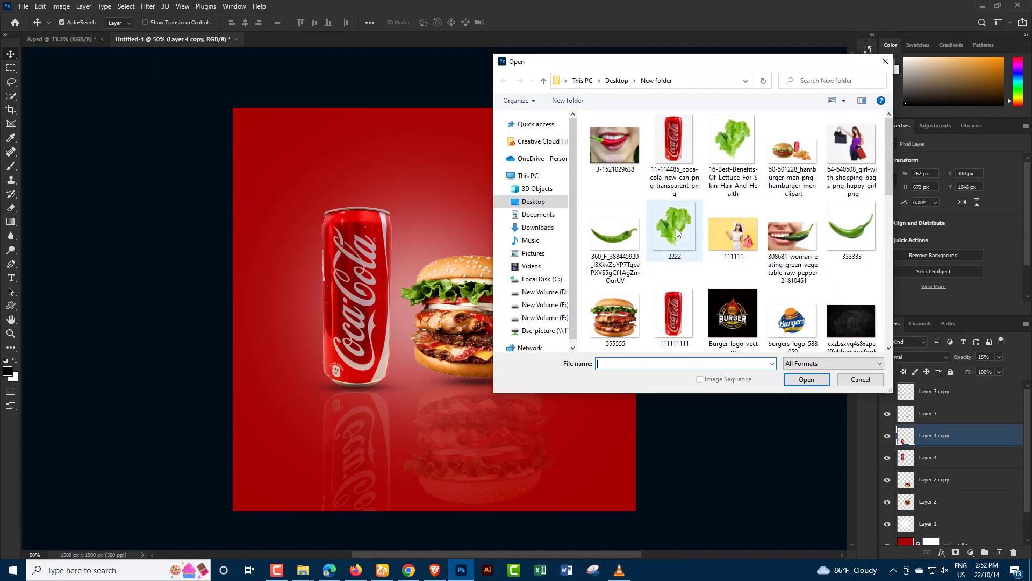
click(855, 239)
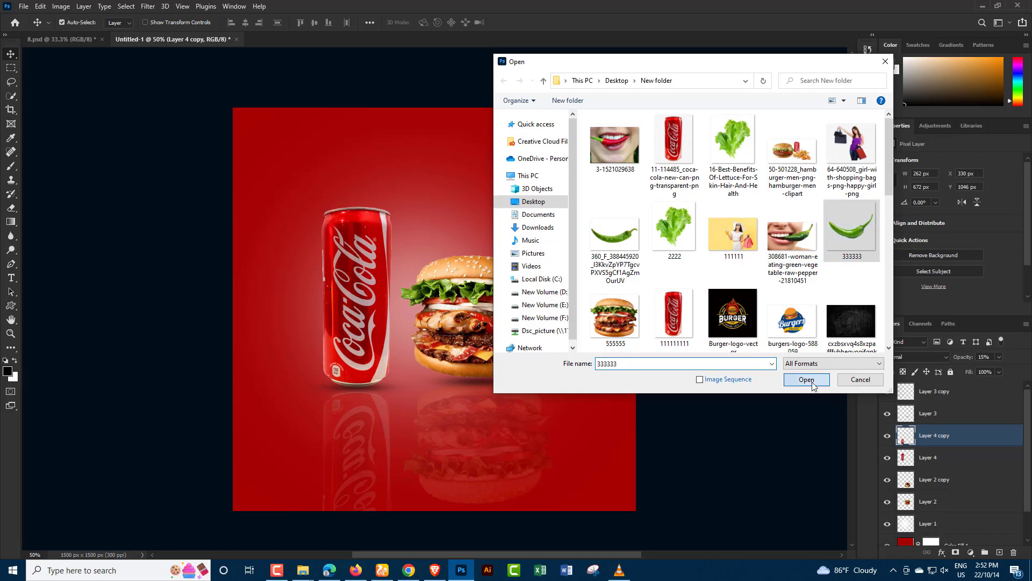
click(805, 379)
mouse_move(302, 40)
mouse_down()
mouse_move(606, 95)
mouse_move(608, 368)
mouse_move(556, 382)
mouse_up()
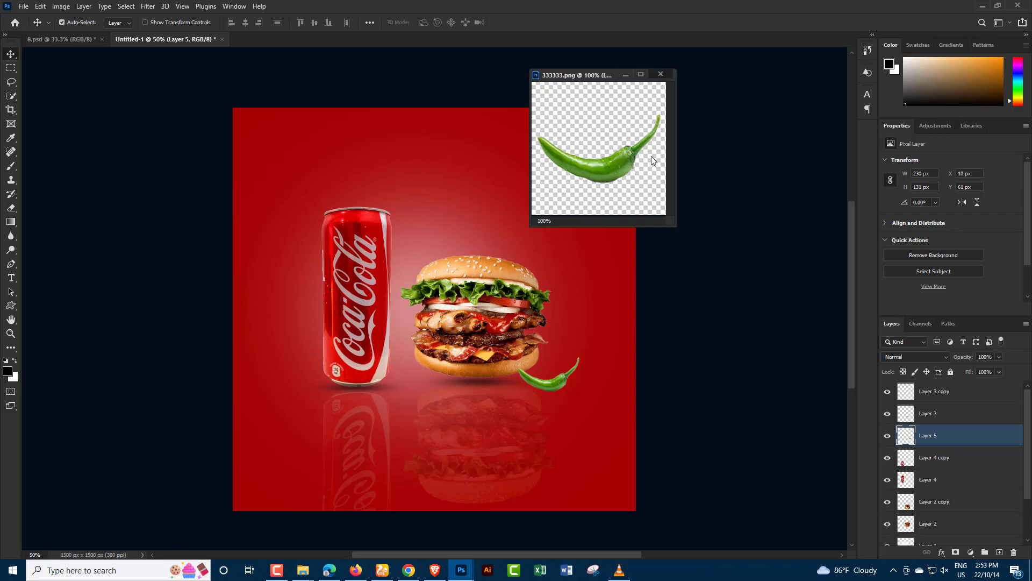
click(661, 73)
Step: Tilt the chilli about −31.6° and tuck it against the burger's lower right corner
key(ctrl+t)
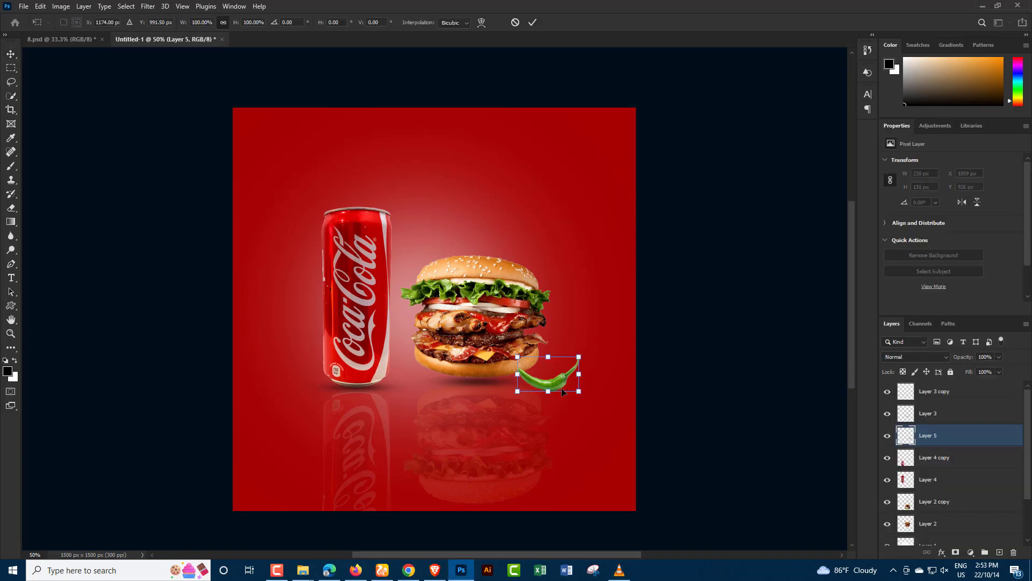
drag(561, 388, 564, 384)
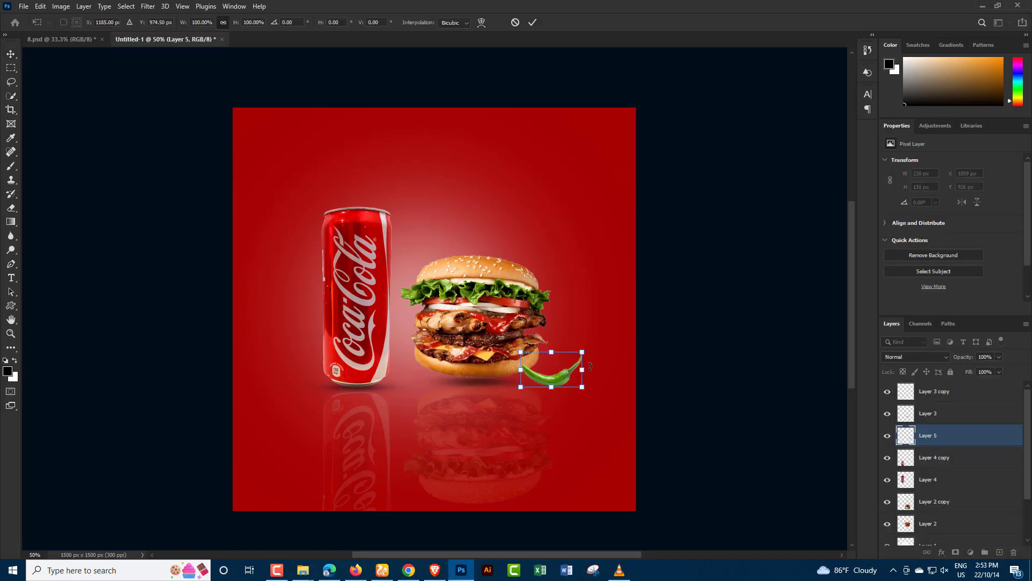
drag(588, 330, 571, 300)
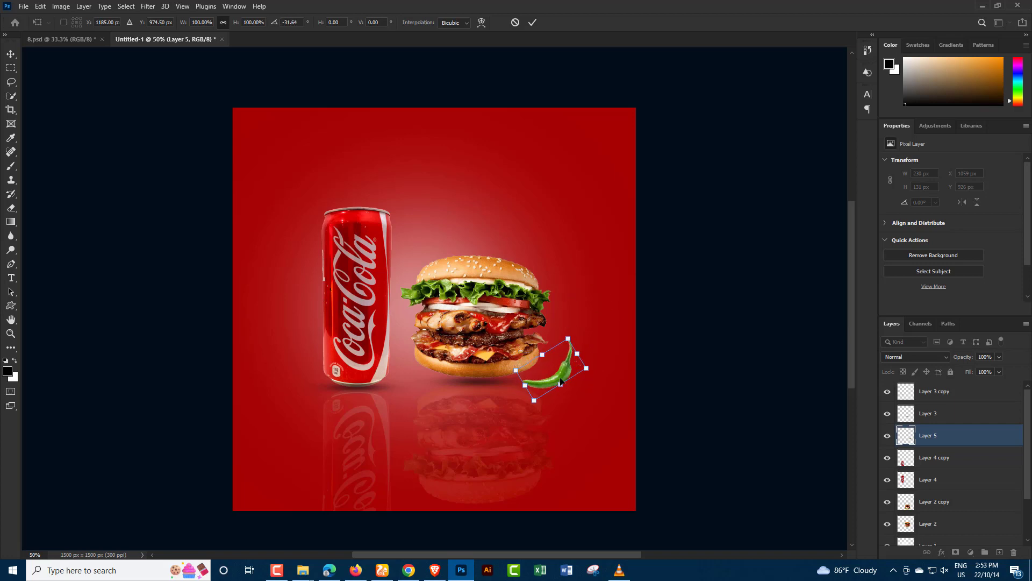
drag(564, 380, 554, 379)
click(10, 54)
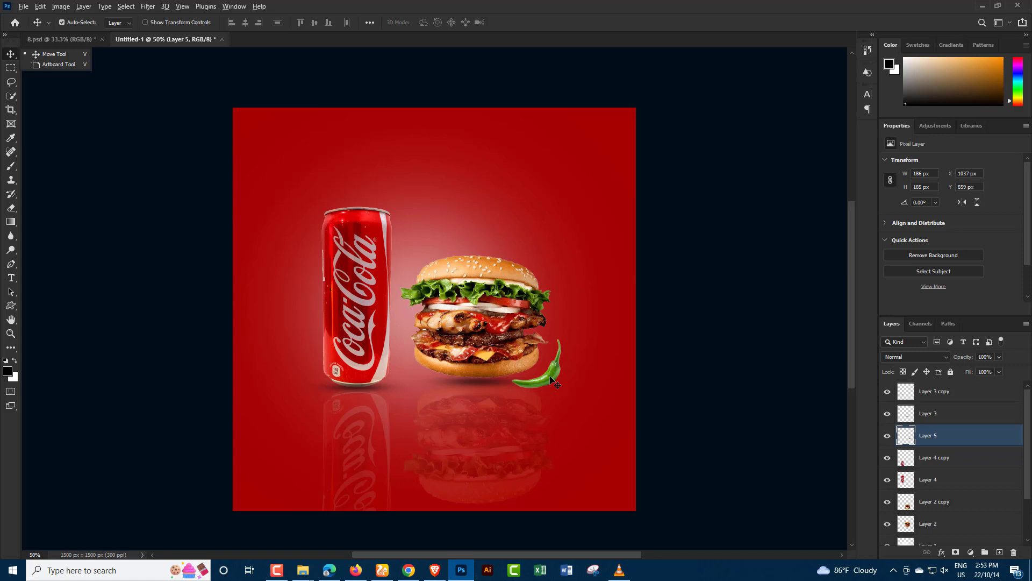
Step: Duplicate the chilli and offset the copy slightly down and right of the original
drag(557, 385, 568, 394)
key(ctrl+t)
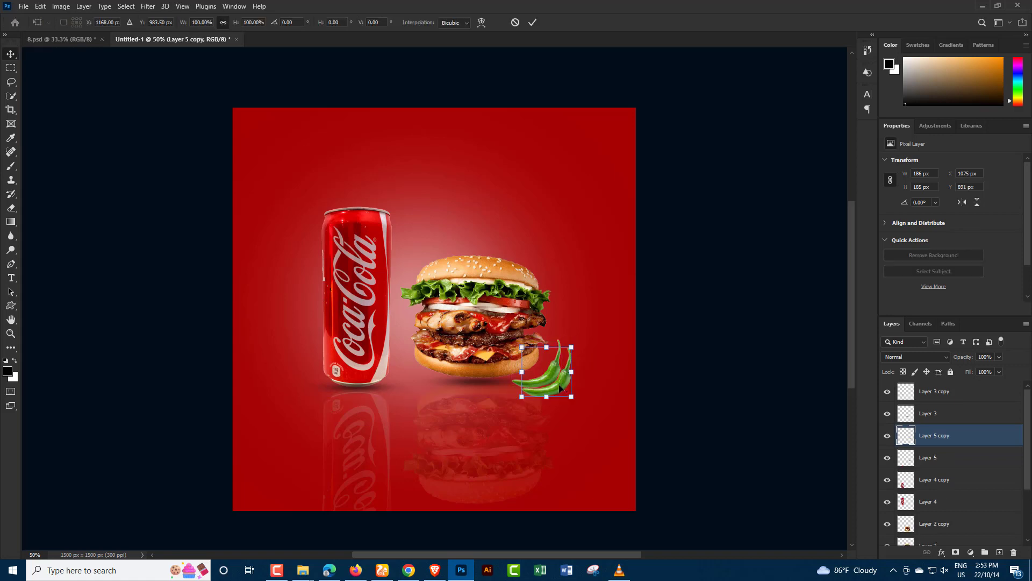
right_click(560, 384)
click(581, 379)
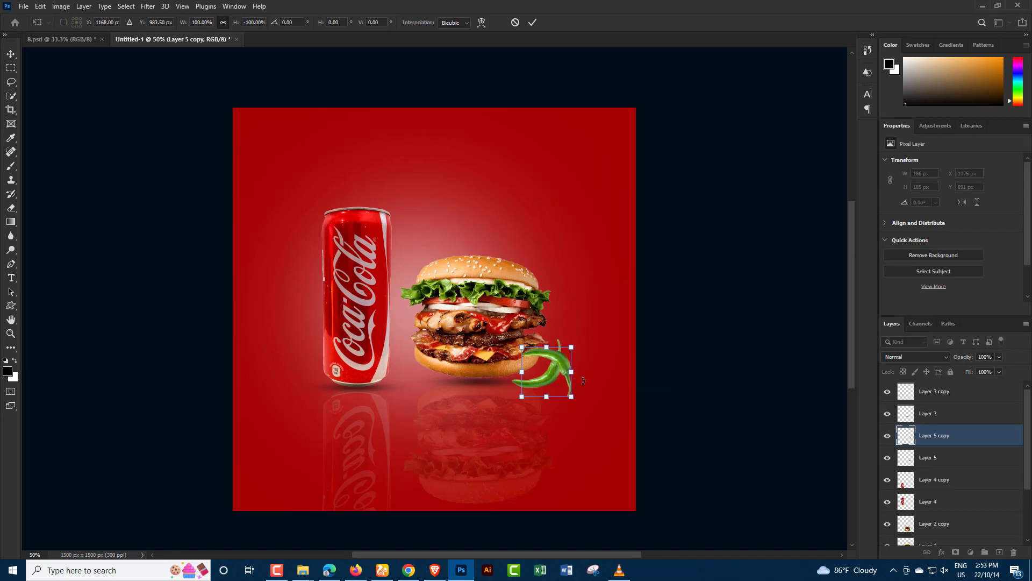
drag(566, 313, 506, 277)
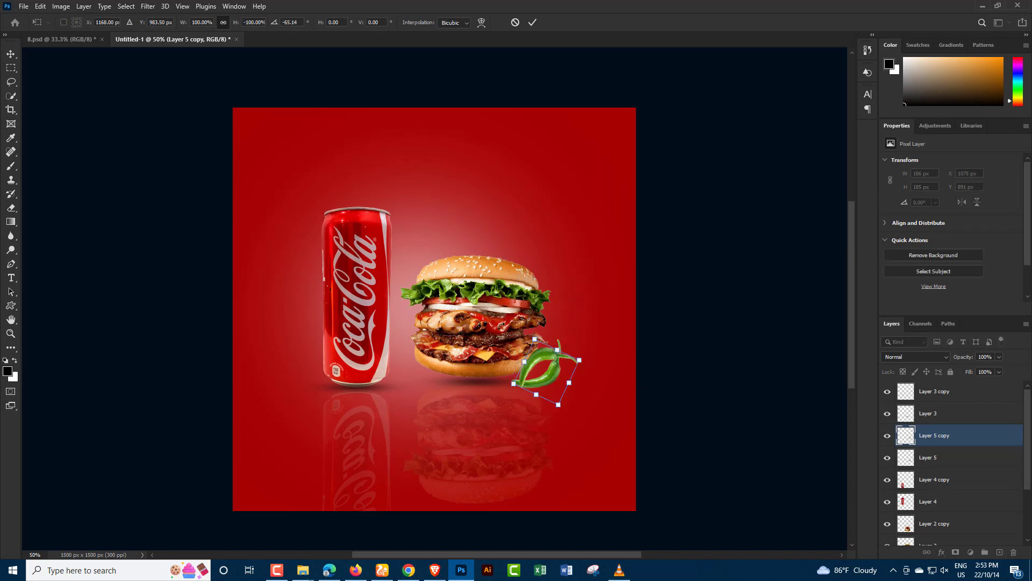
key(ctrl+z)
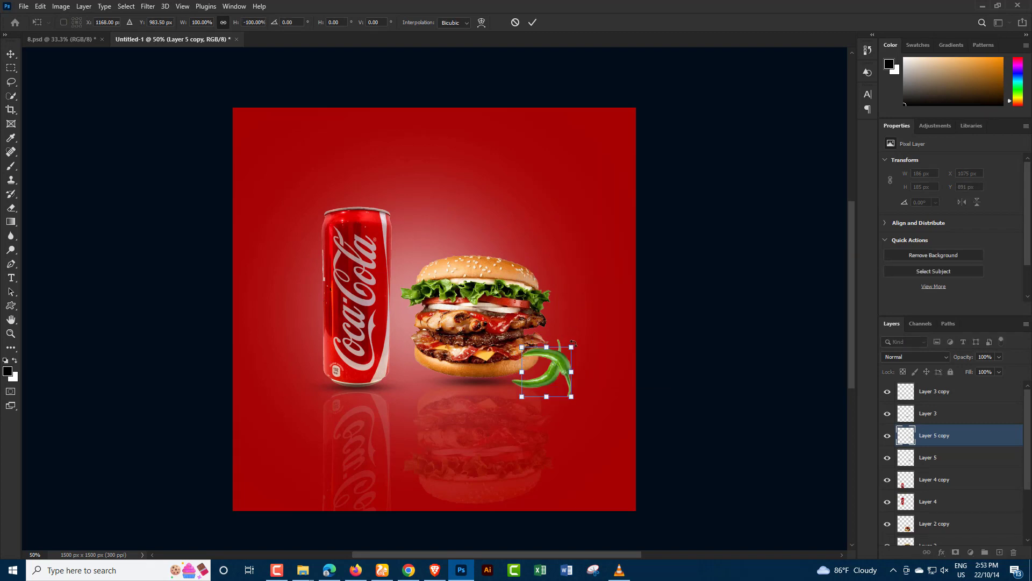
key(ctrl+z)
drag(561, 385, 563, 391)
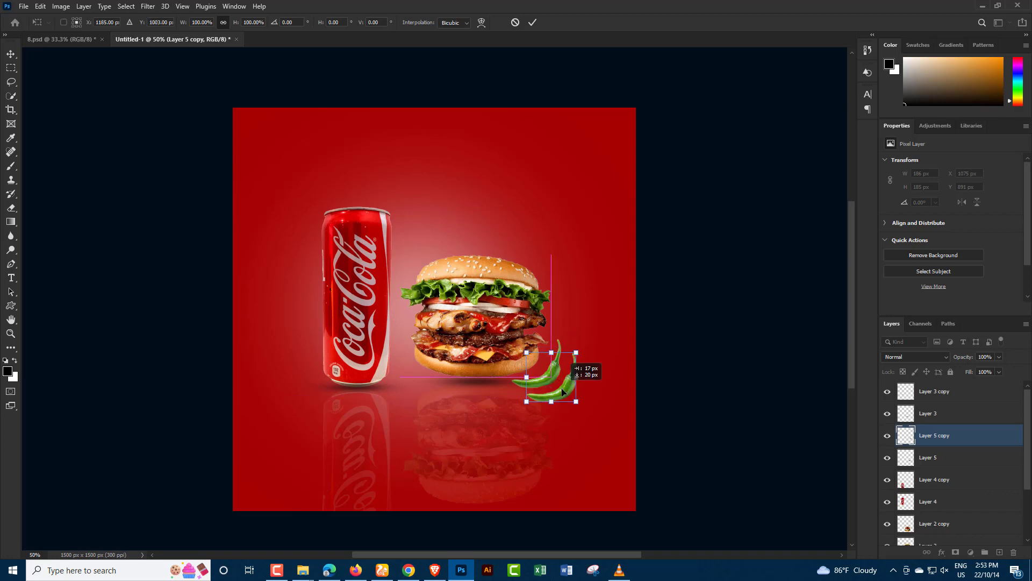
key(Return)
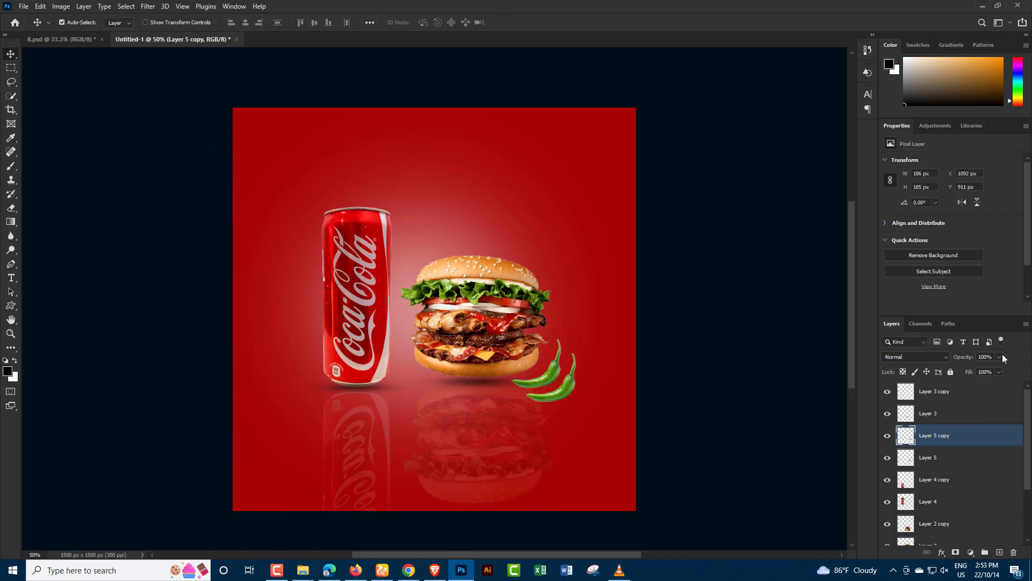
Step: Lower the chilli copy's layer opacity to 17% and nudge it left
click(1000, 356)
click(962, 369)
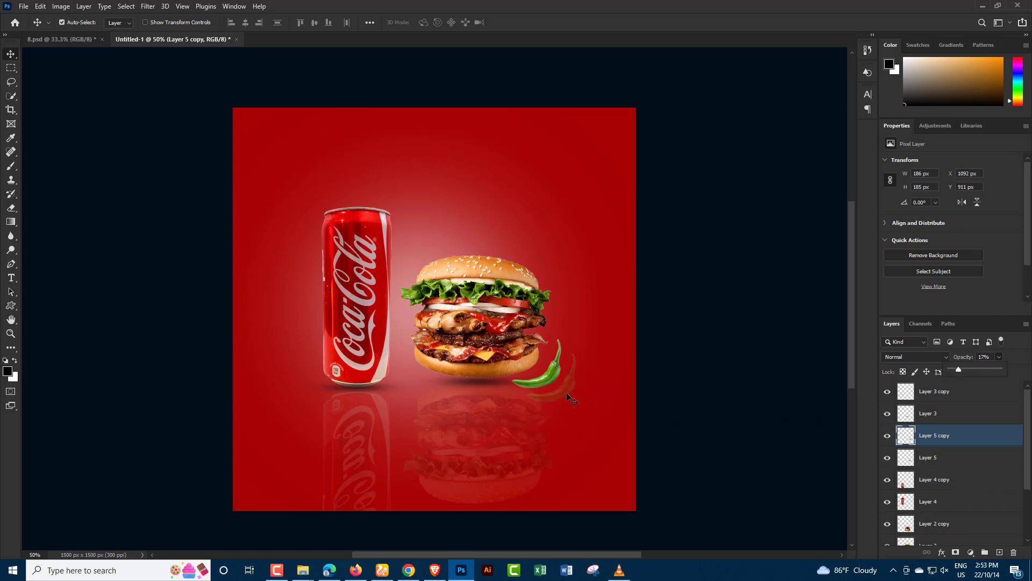
drag(567, 392, 560, 392)
Step: Open the 2222 lettuce image and drag it into the burger ad
click(24, 7)
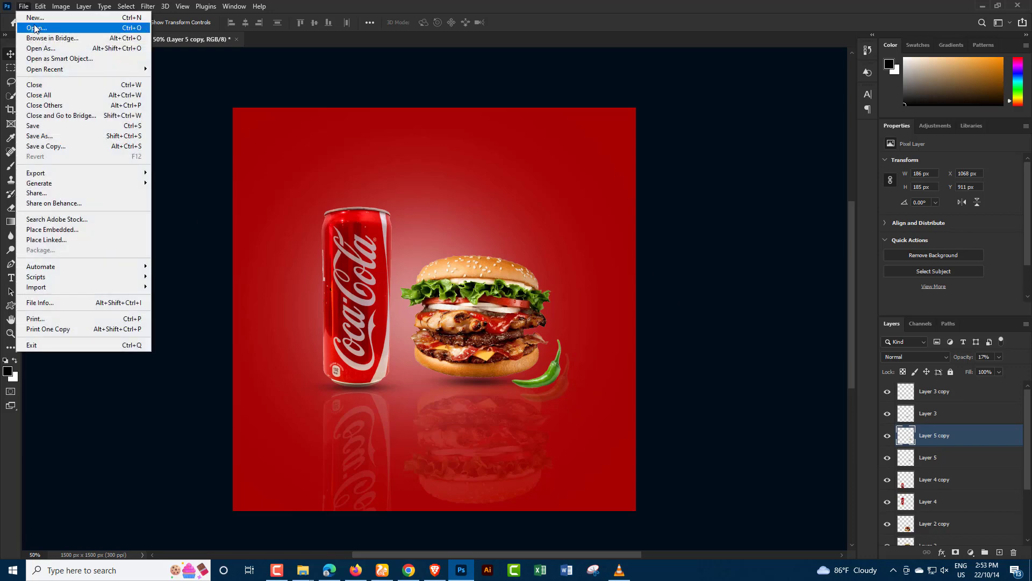
click(37, 27)
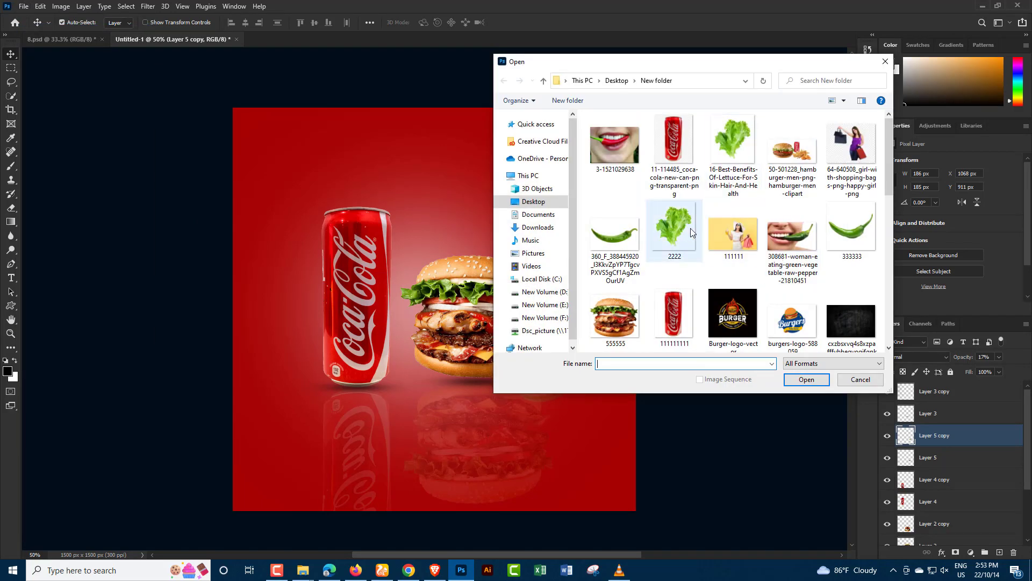
click(674, 228)
click(801, 378)
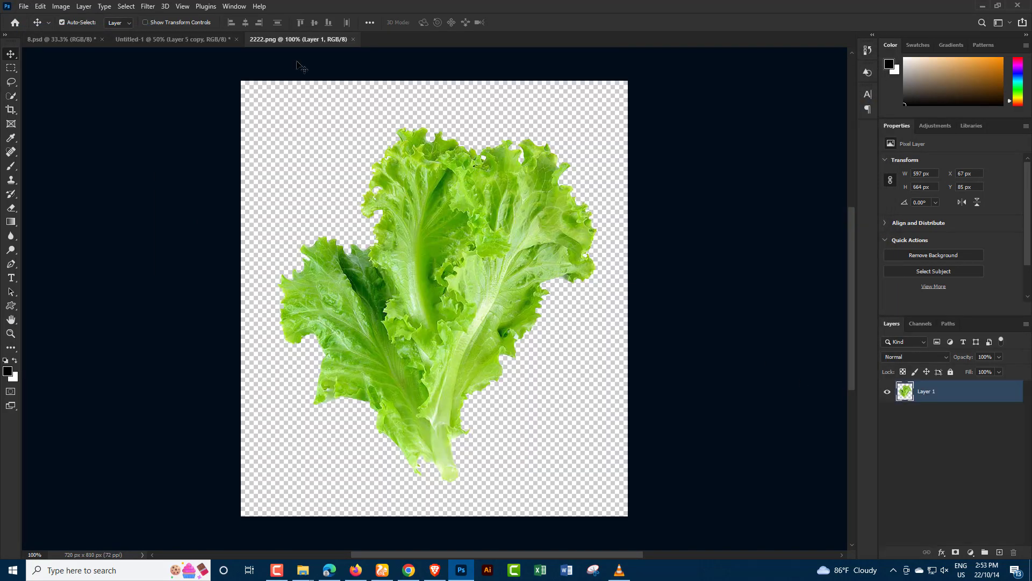
drag(284, 41, 636, 78)
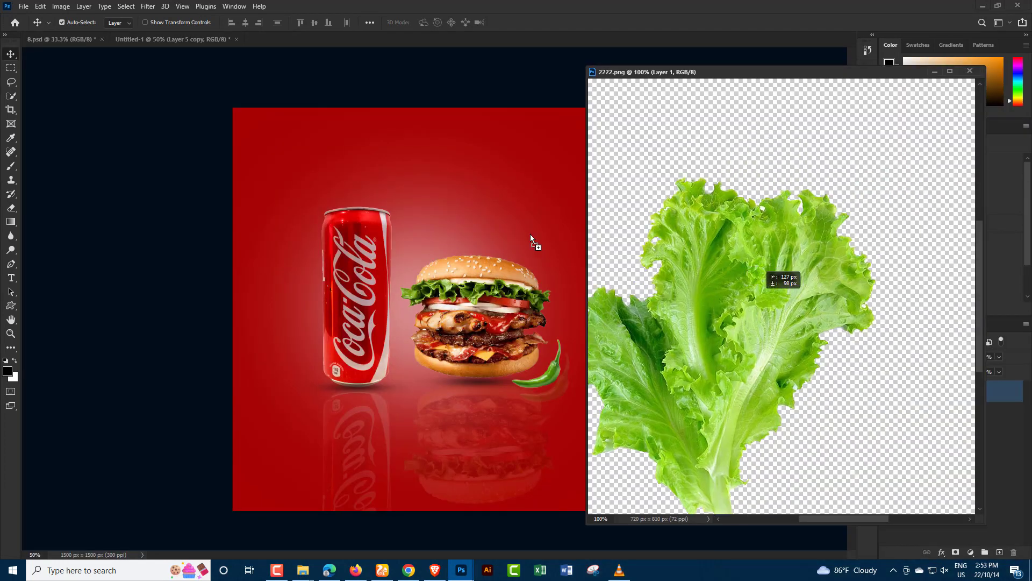
drag(879, 166, 551, 154)
click(969, 70)
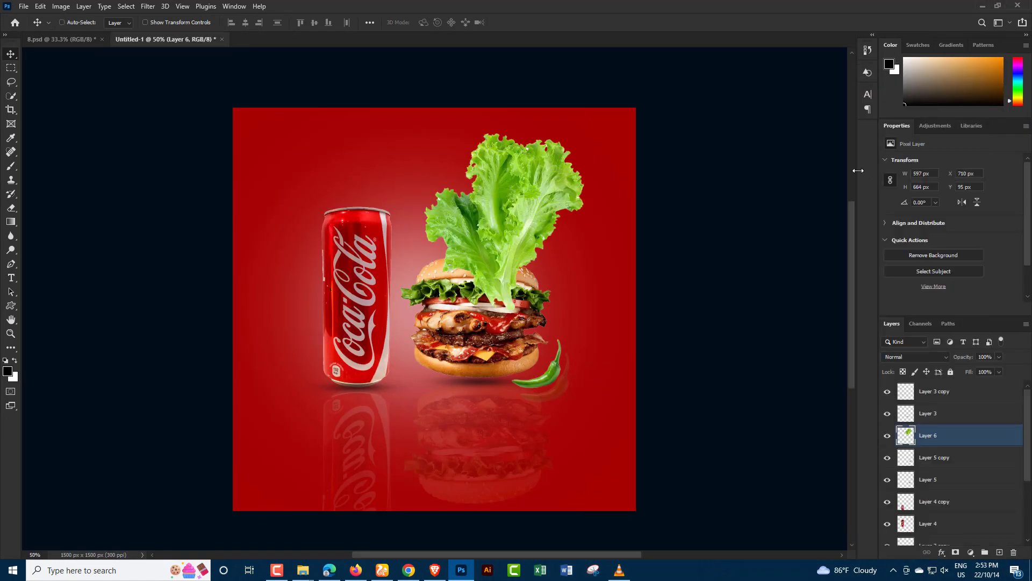
Step: Rotate, resize and place the lettuce leaf against the canvas's right edge
key(ctrl+t)
mouse_move(647, 157)
mouse_down()
mouse_move(540, 138)
mouse_move(580, 161)
mouse_up()
drag(623, 203, 533, 237)
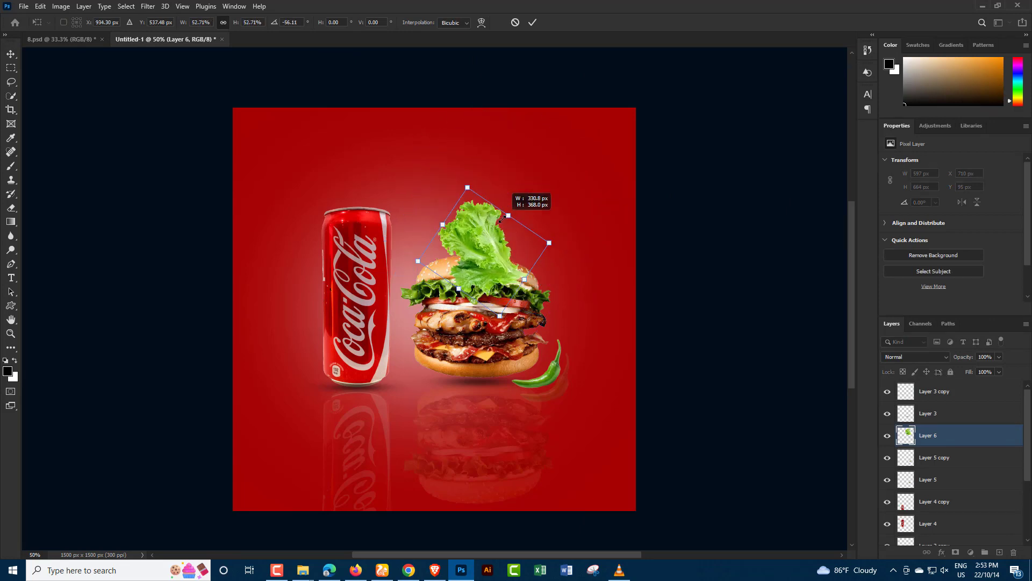
drag(565, 268, 686, 318)
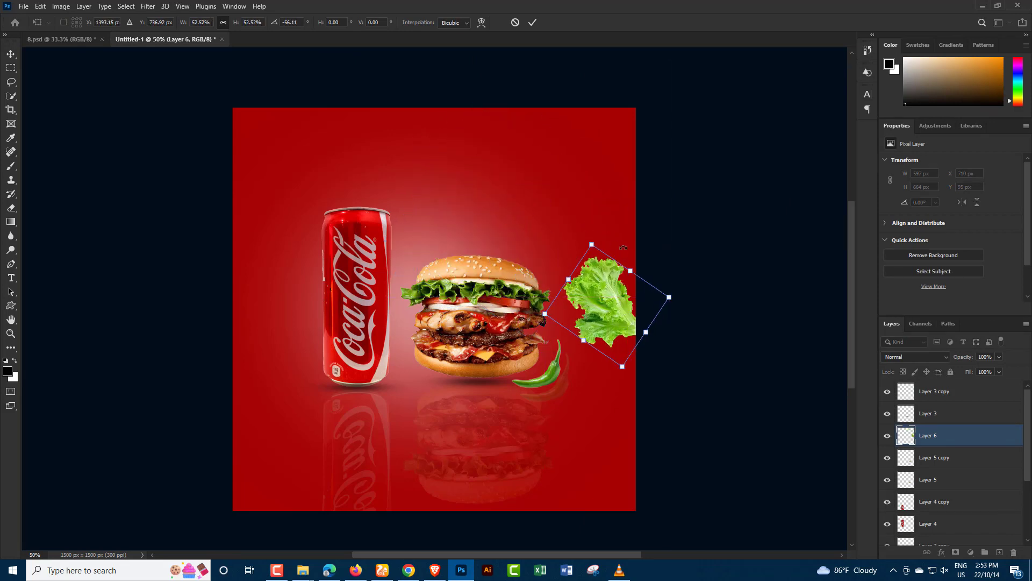
drag(665, 250, 675, 239)
drag(625, 290, 639, 309)
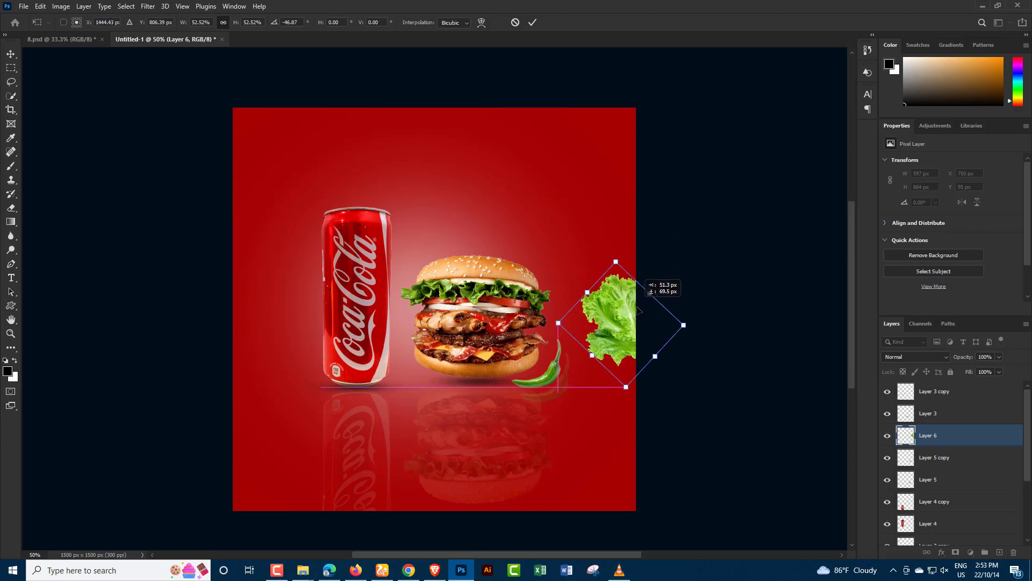
drag(615, 262, 618, 224)
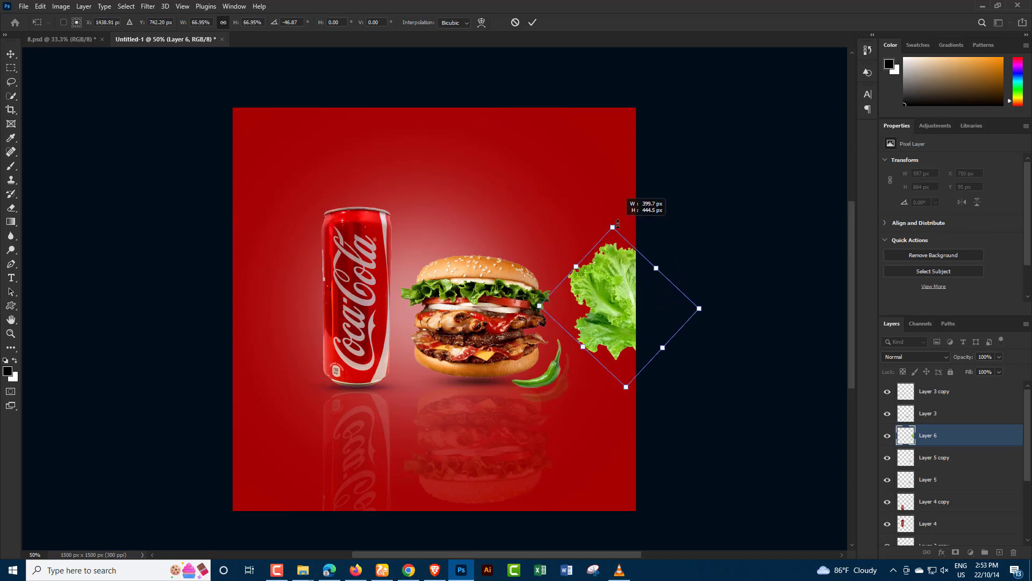
drag(624, 275, 633, 298)
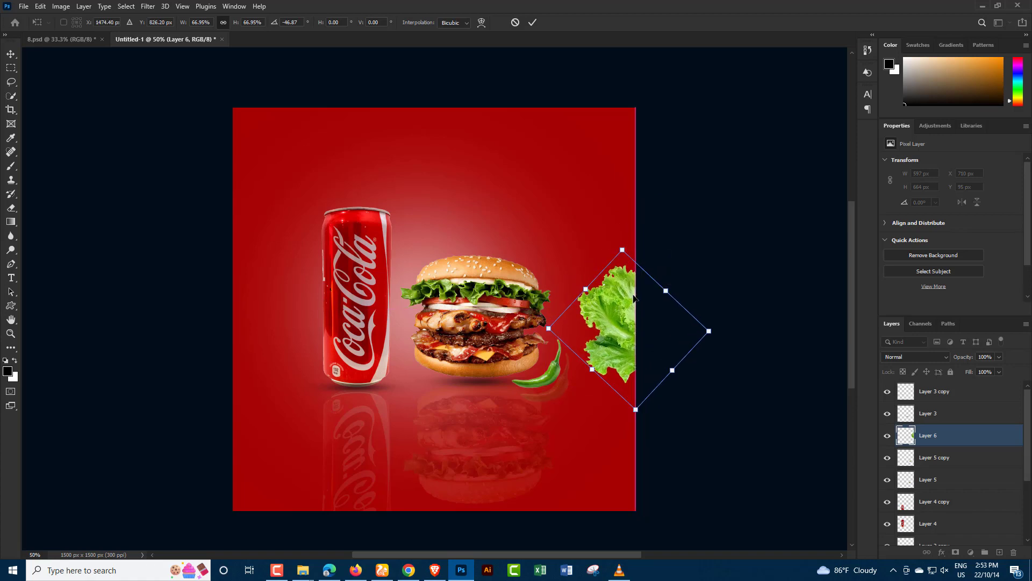
key(Return)
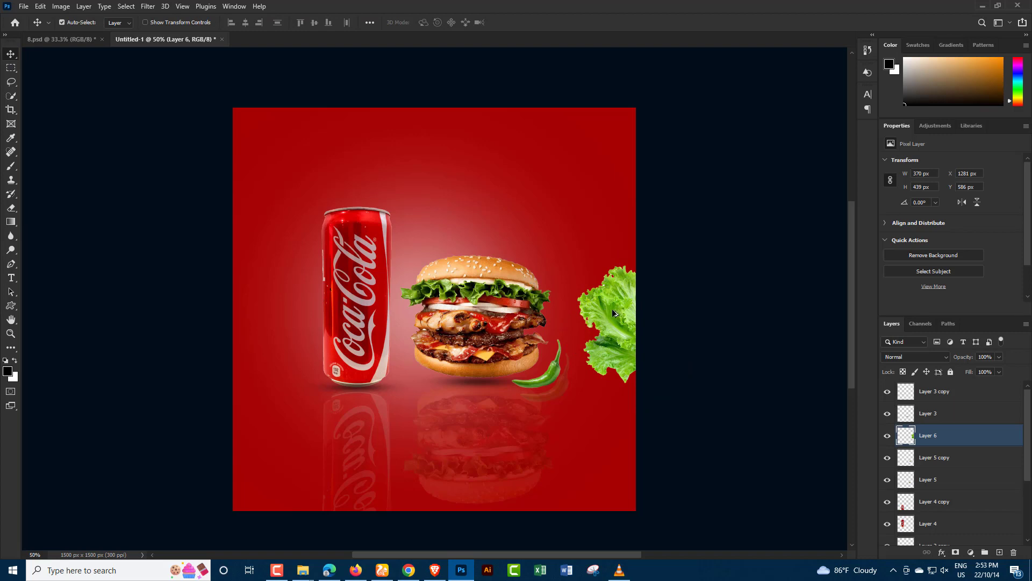
Step: Duplicate the lettuce lower on the right edge and fade the copy to 14% opacity
alt+drag(613, 312, 620, 414)
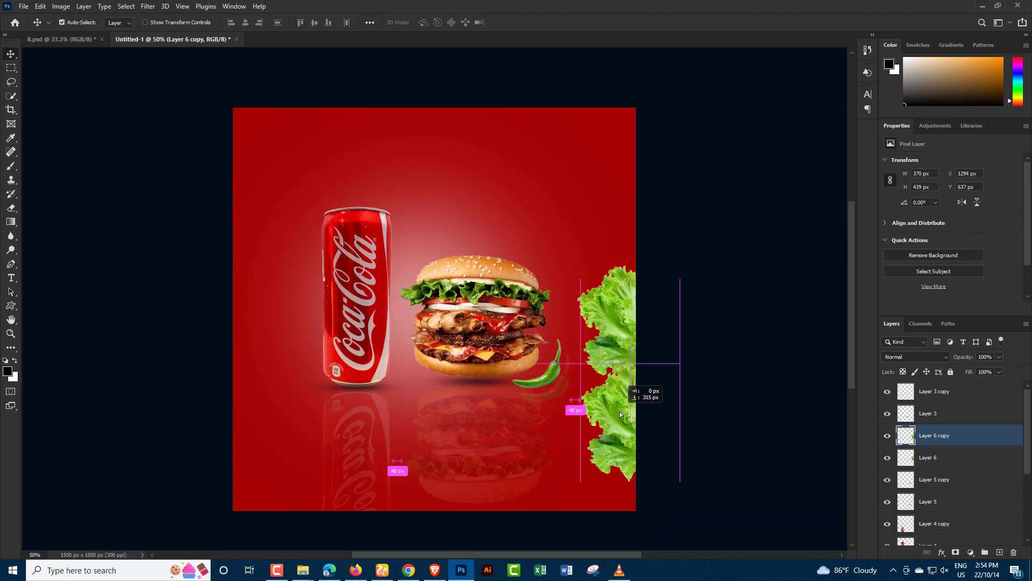
drag(620, 414, 623, 420)
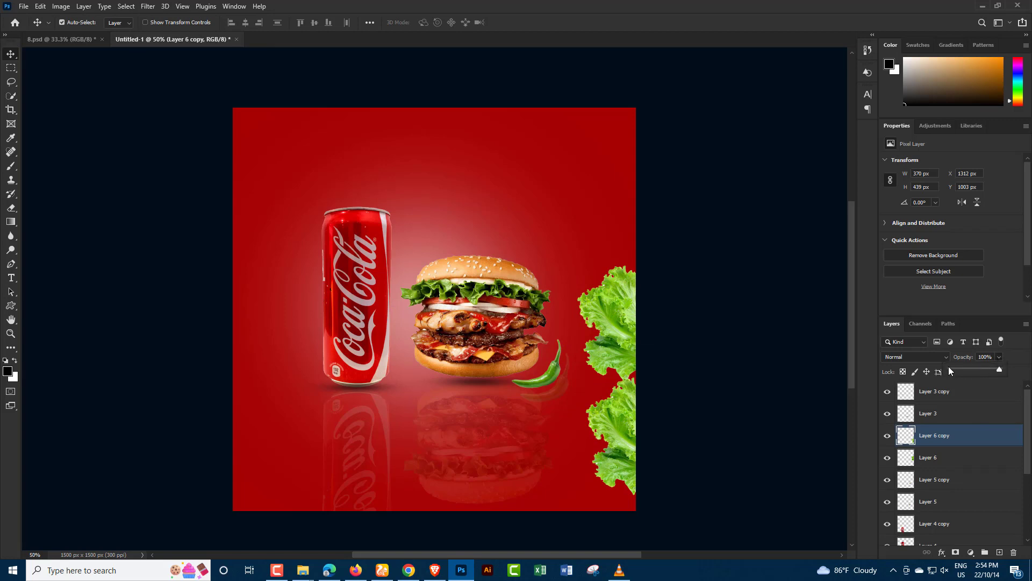
drag(953, 369, 957, 370)
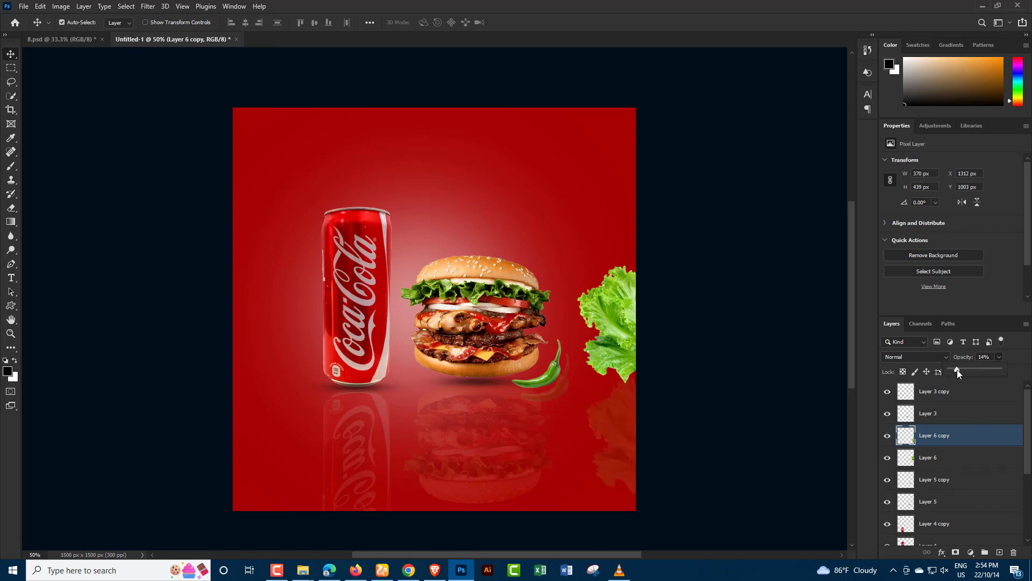
Step: Choose the Type tool and set the foreground colour to orange ffb400
click(12, 278)
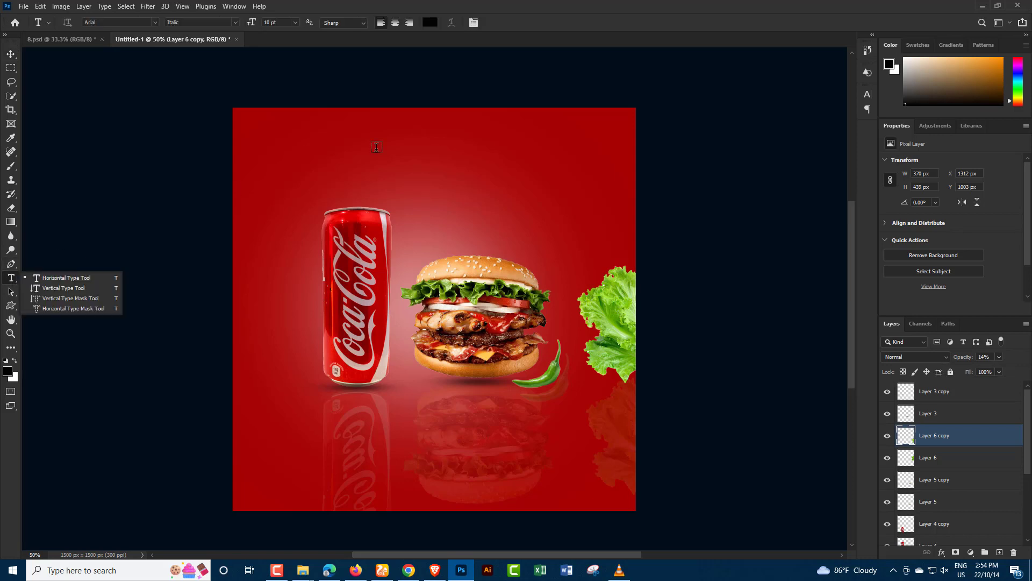
click(8, 371)
click(731, 376)
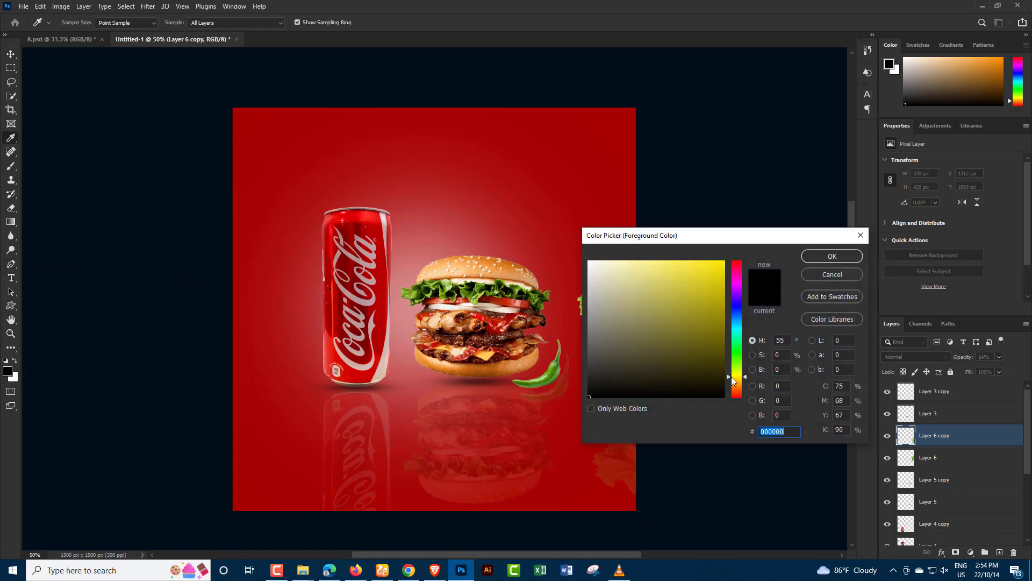
click(724, 262)
drag(734, 372, 740, 380)
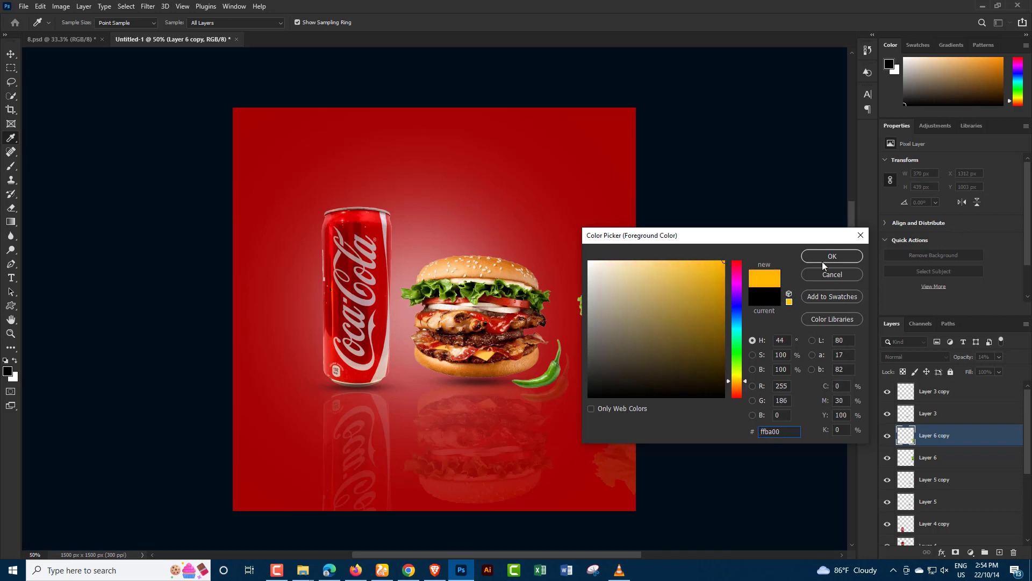
click(814, 259)
key(t)
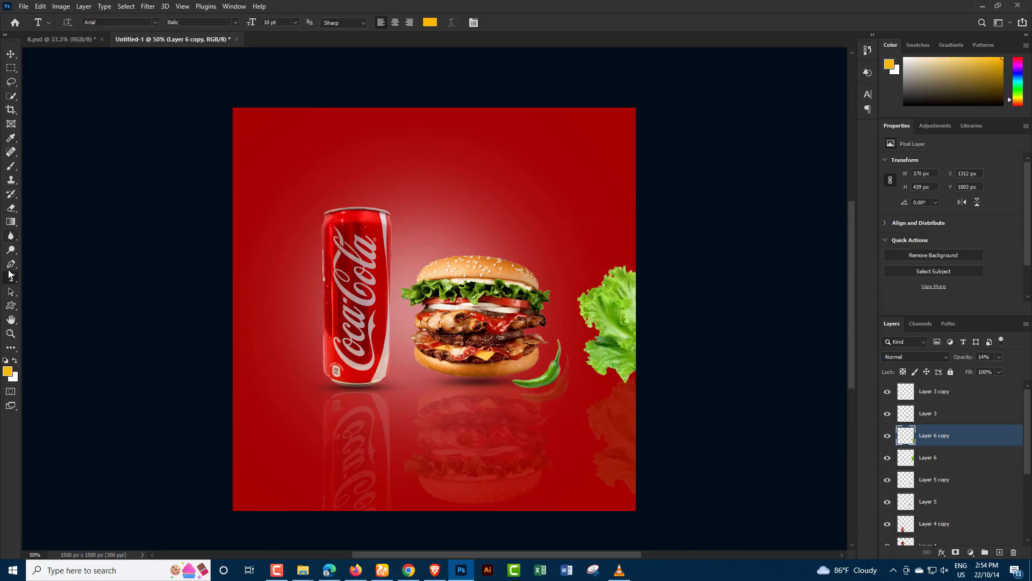
Step: Type BURGER near the top of the ad and set it in Rockwell Extra Bold
click(478, 133)
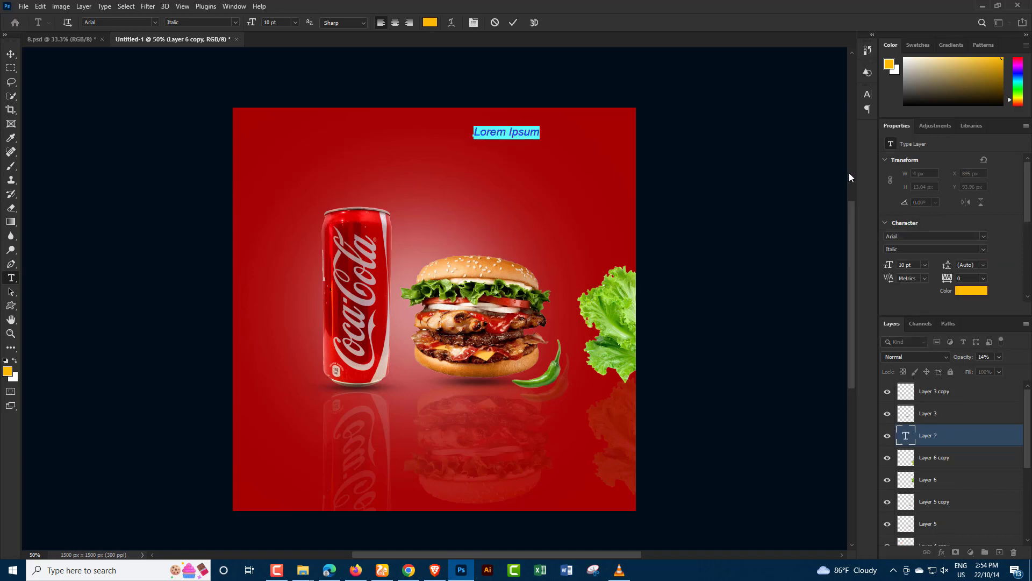
text(BU)
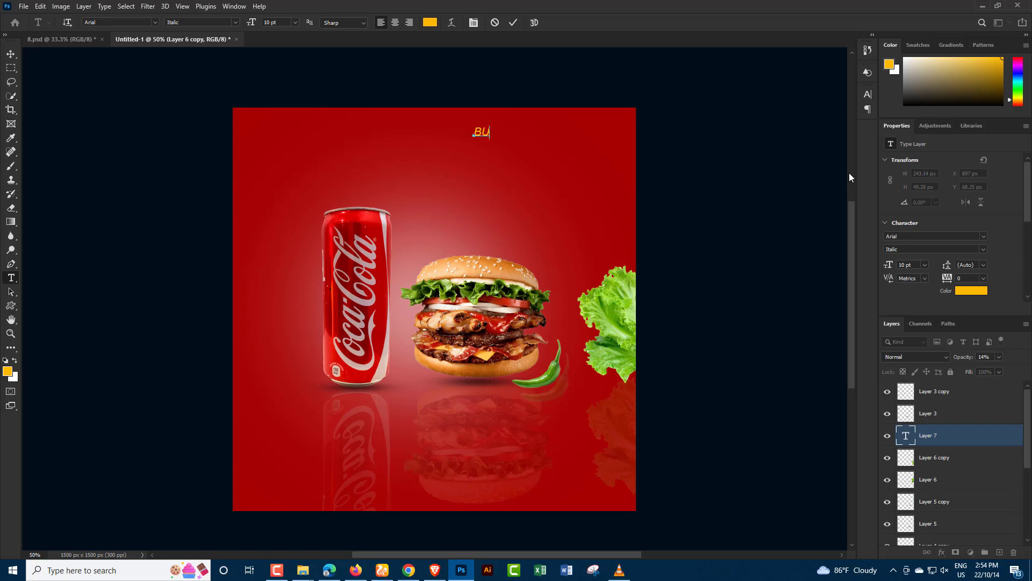
text(RGER)
click(952, 412)
click(945, 434)
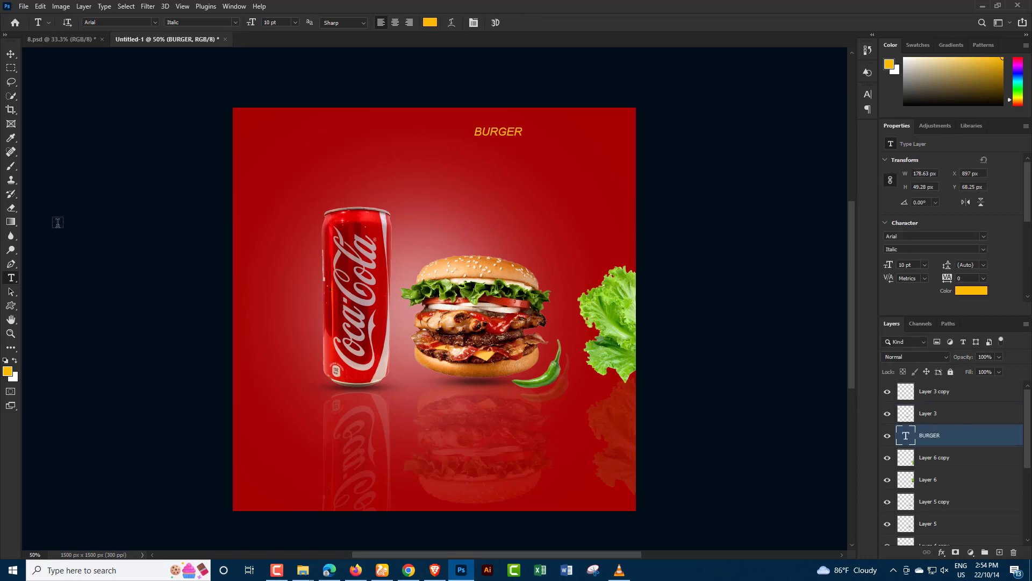
click(154, 22)
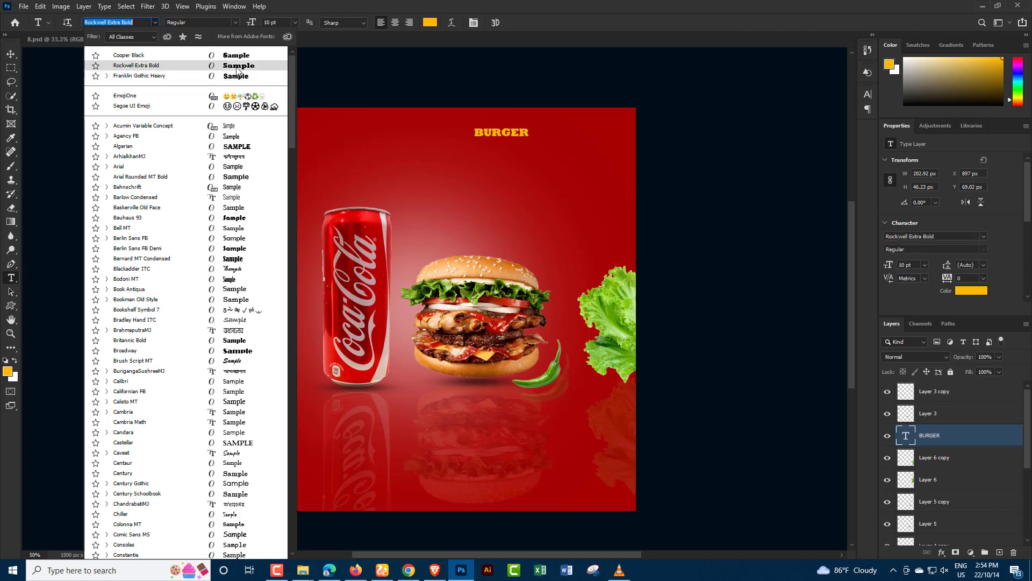
click(236, 66)
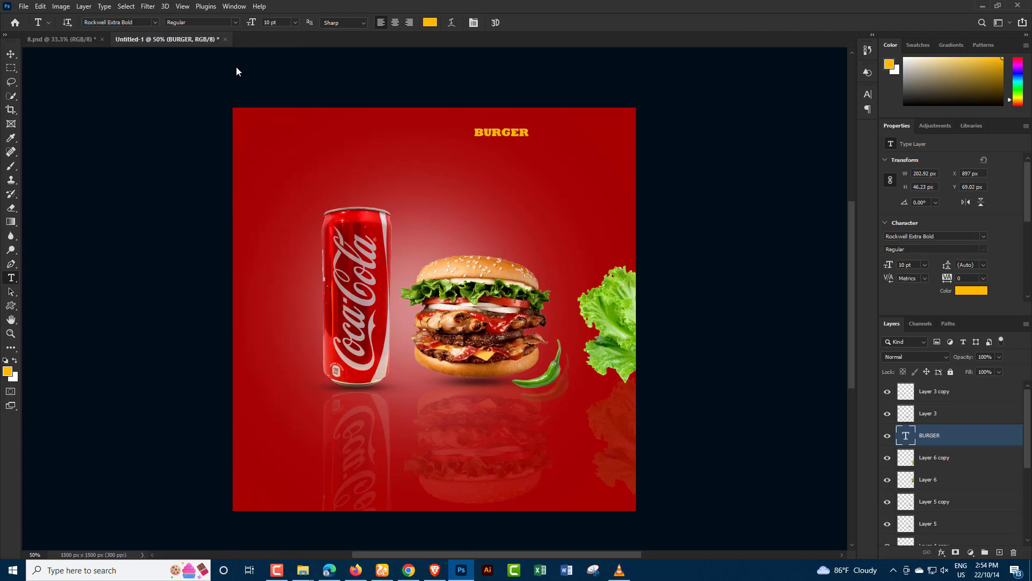
Step: Scale the BURGER heading to 230% and move it lower
key(ctrl+t)
drag(529, 132, 599, 132)
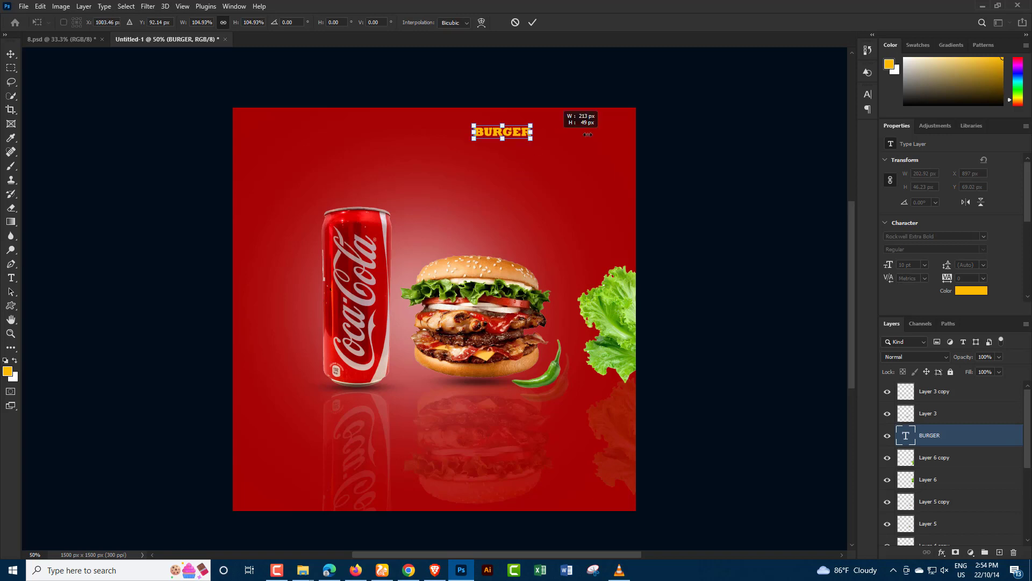
drag(529, 133, 525, 173)
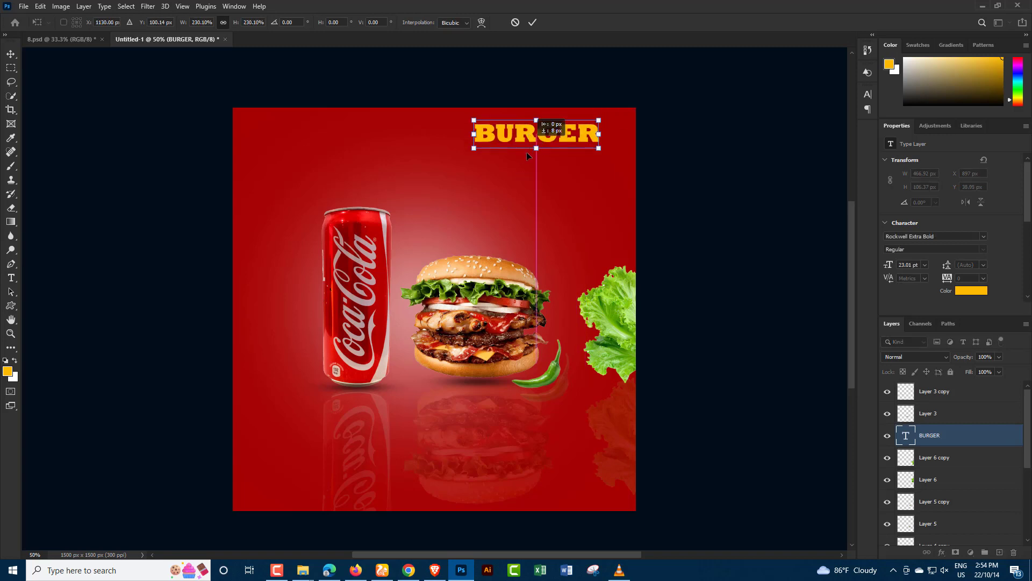
click(12, 55)
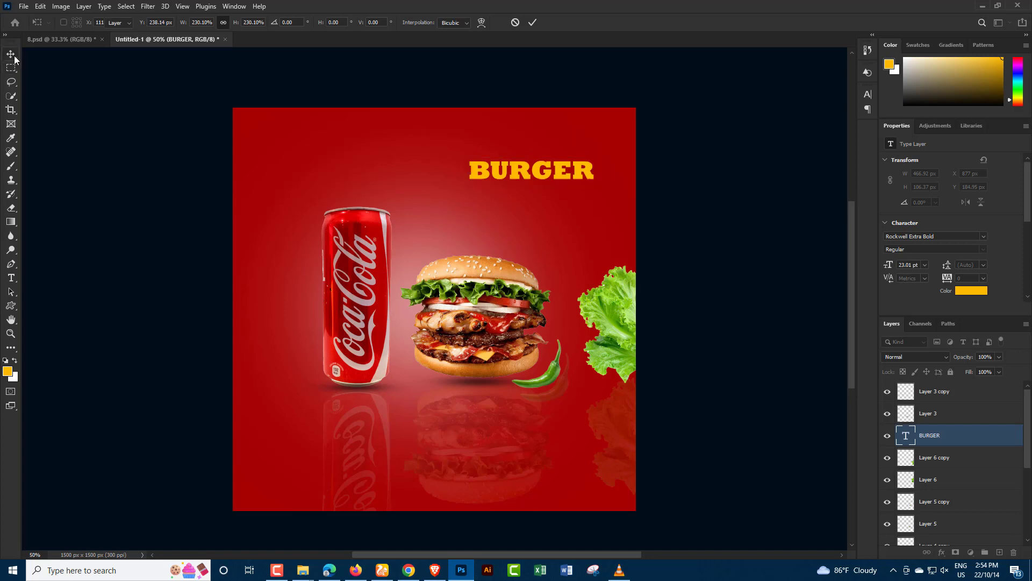
Step: Make the initial B of BURGER 48 pt and move the heading further down
double_click(906, 436)
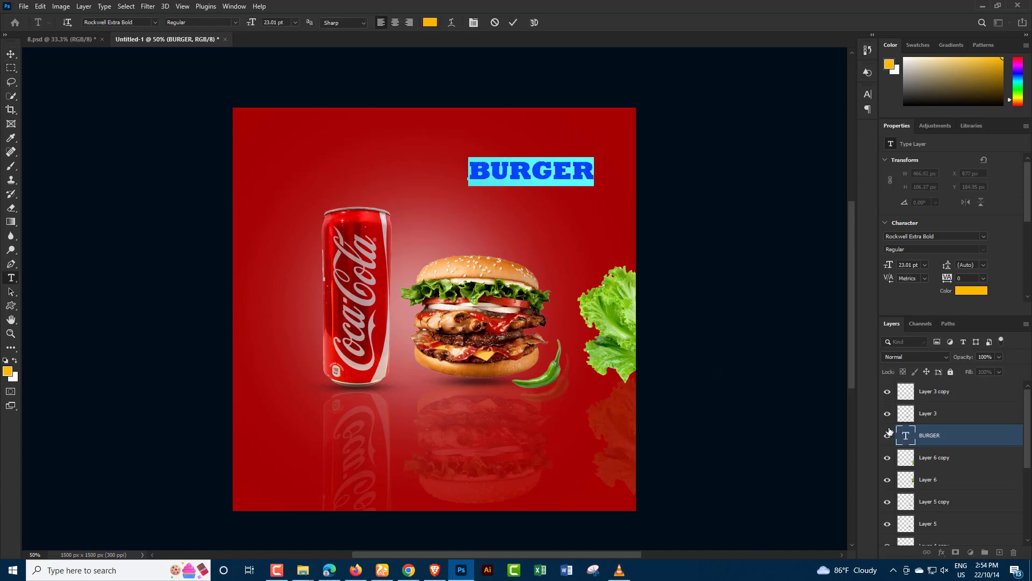
drag(490, 171, 469, 173)
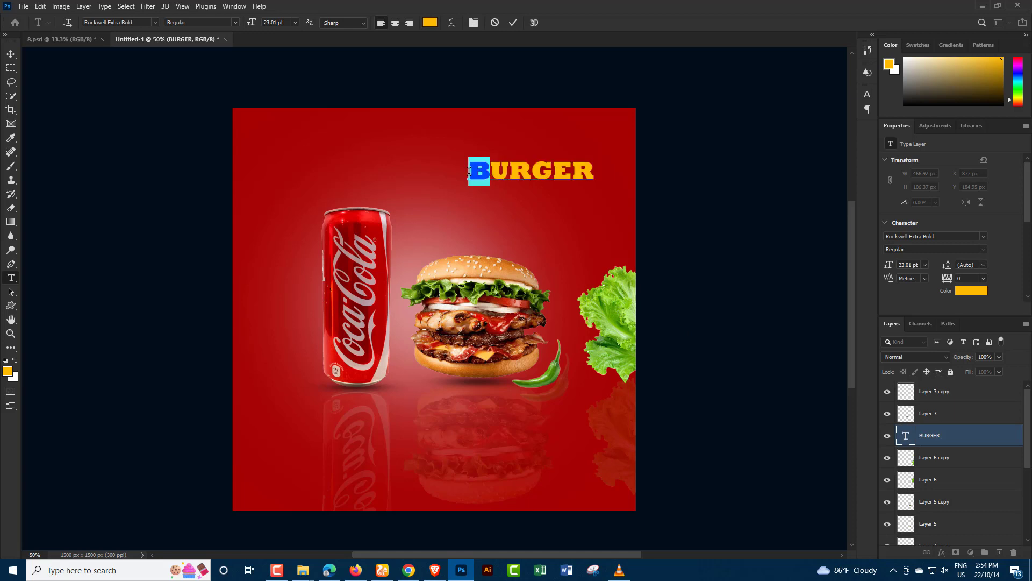
click(925, 264)
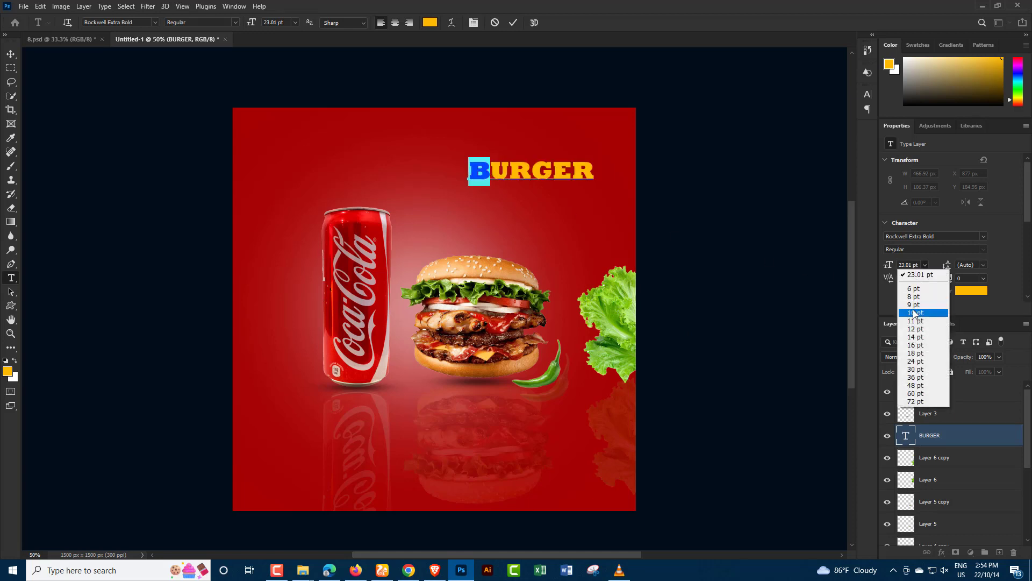
click(913, 343)
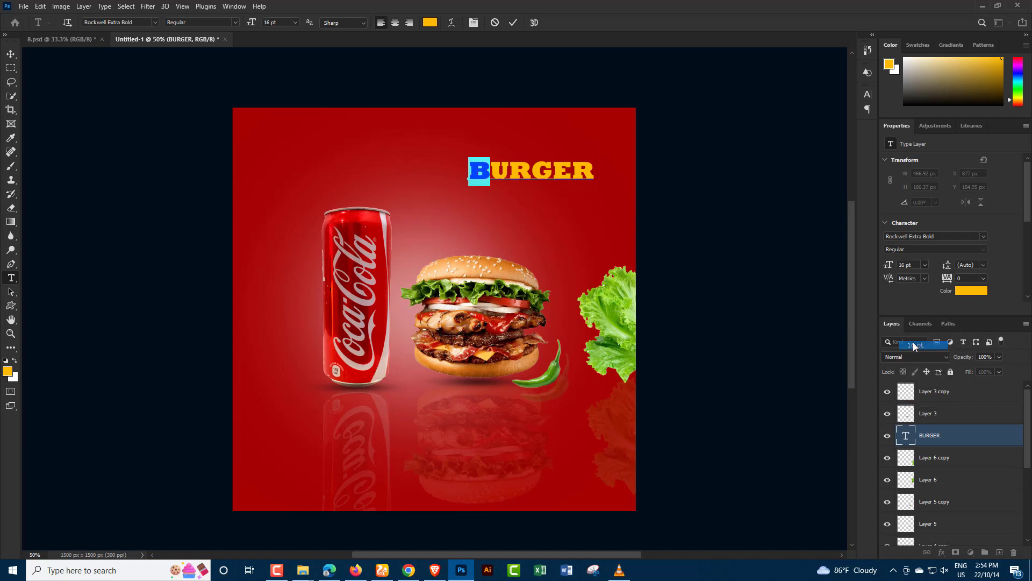
click(925, 264)
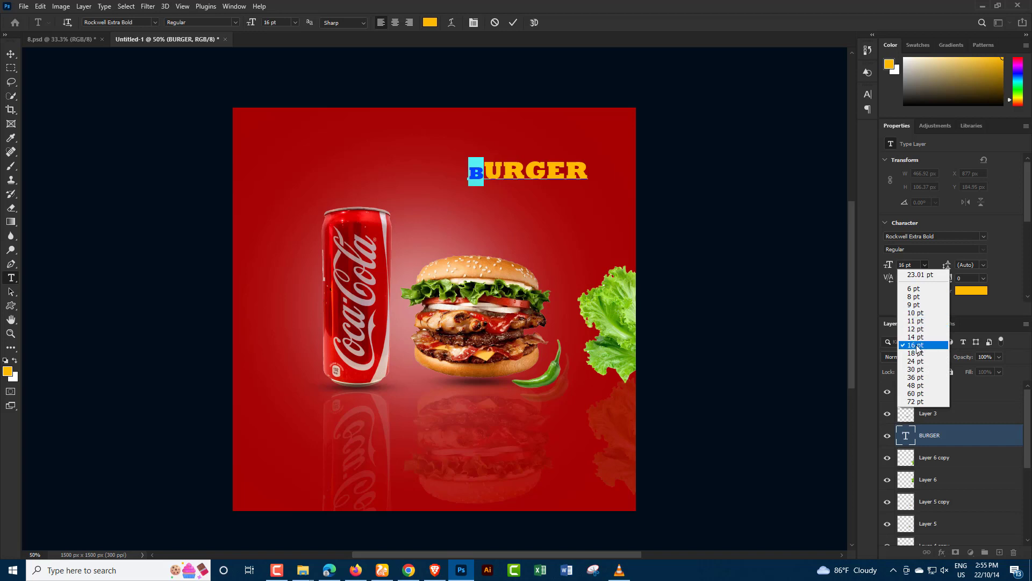
click(910, 296)
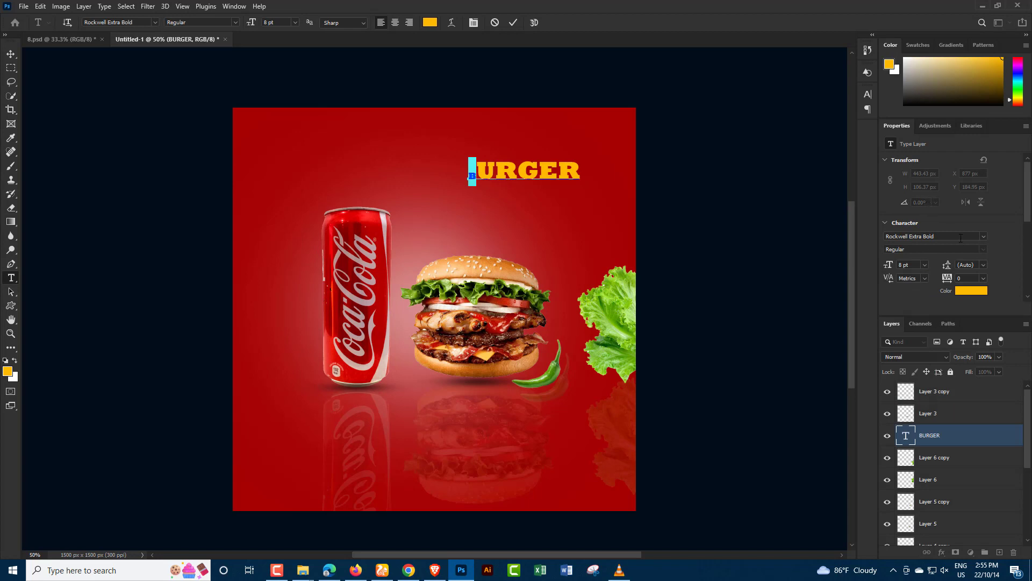
click(925, 265)
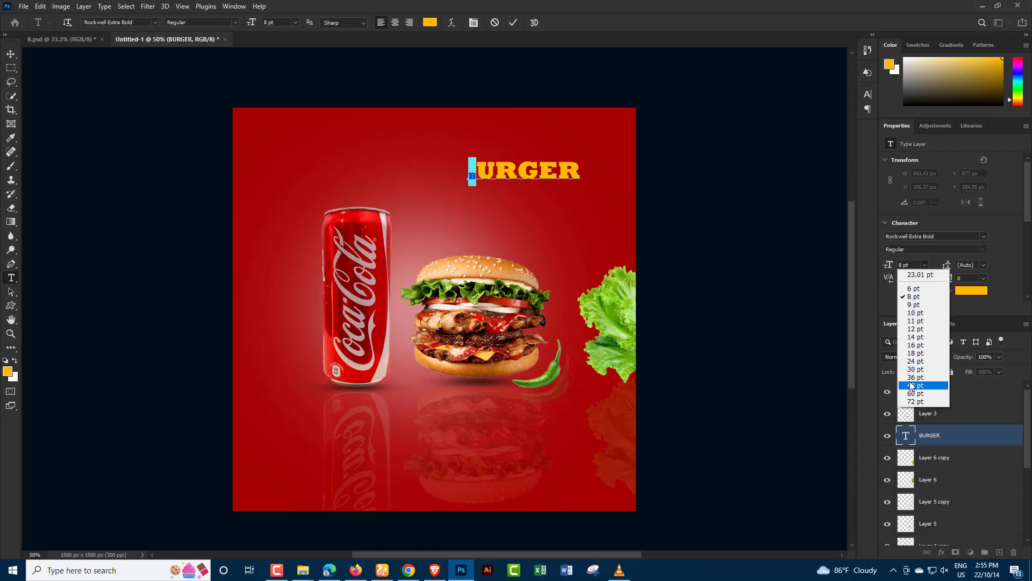
click(912, 377)
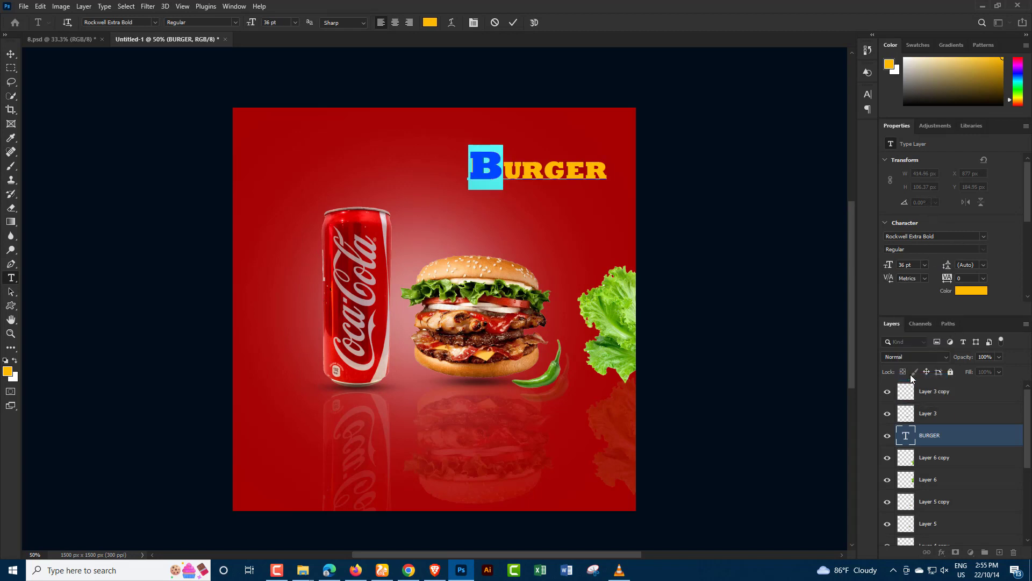
click(925, 266)
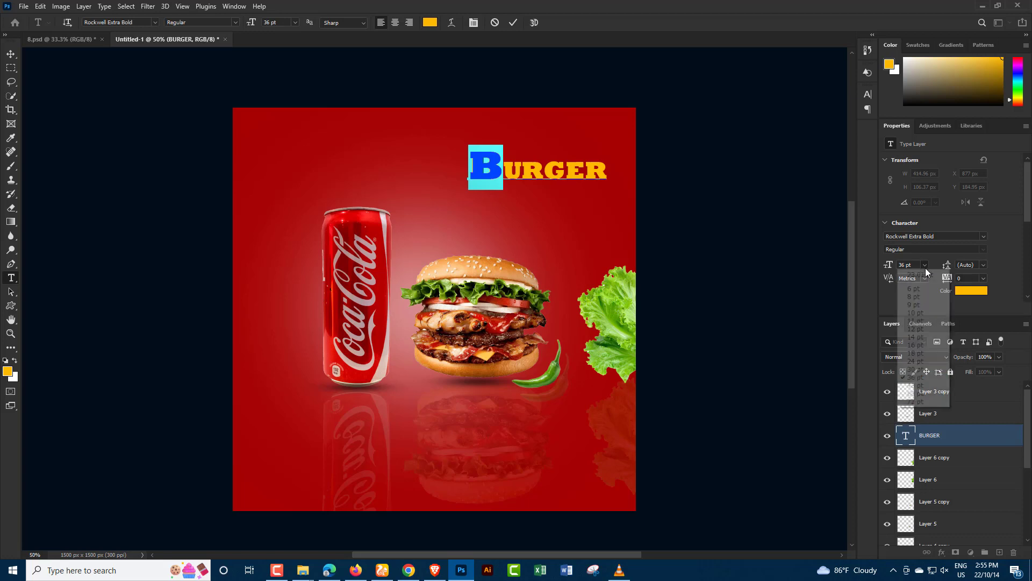
click(915, 386)
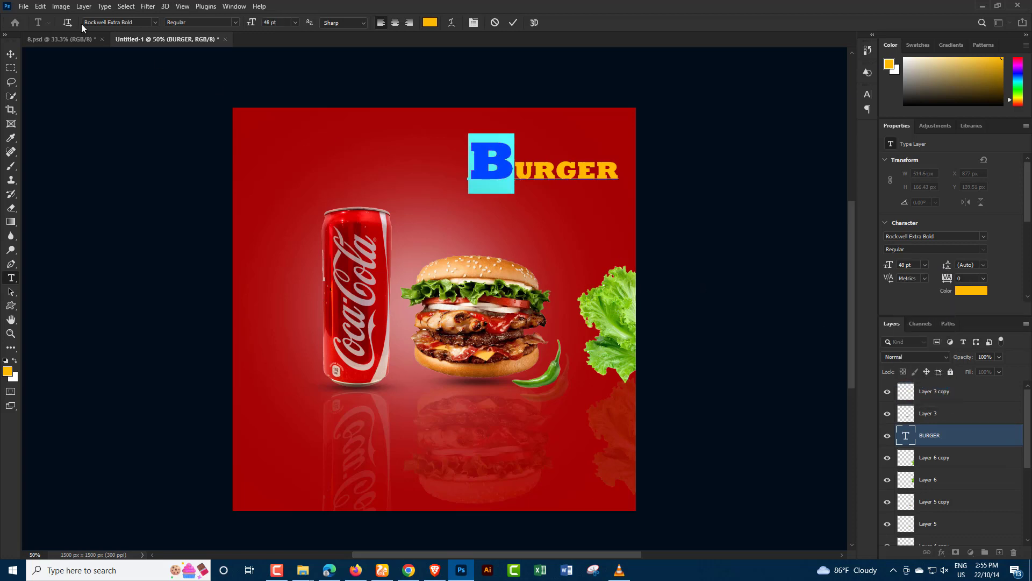
click(11, 54)
drag(547, 171, 549, 198)
click(12, 278)
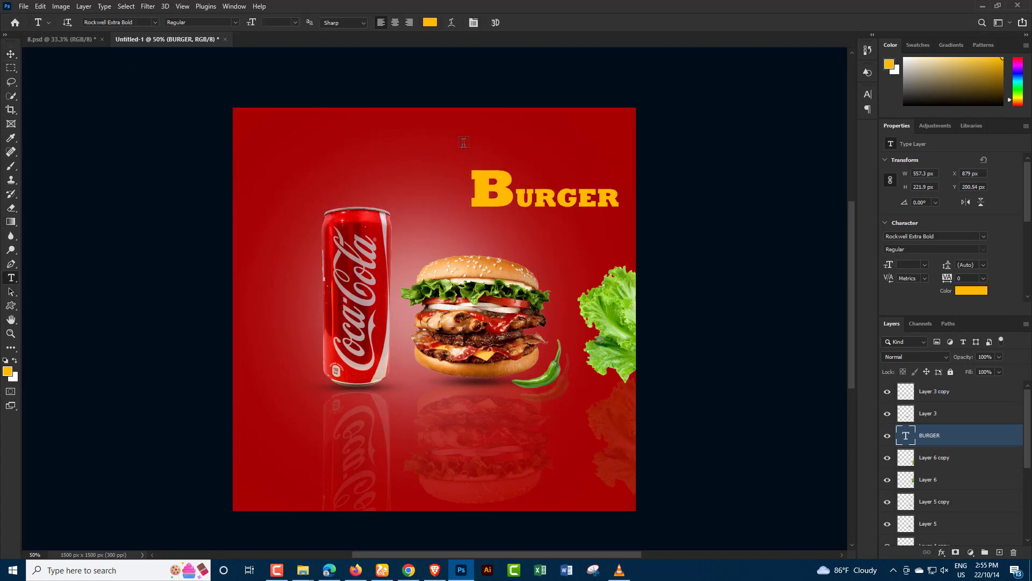
Step: Add a CHILLI text line, enlarge it about 600% and place it above BURGER
click(479, 134)
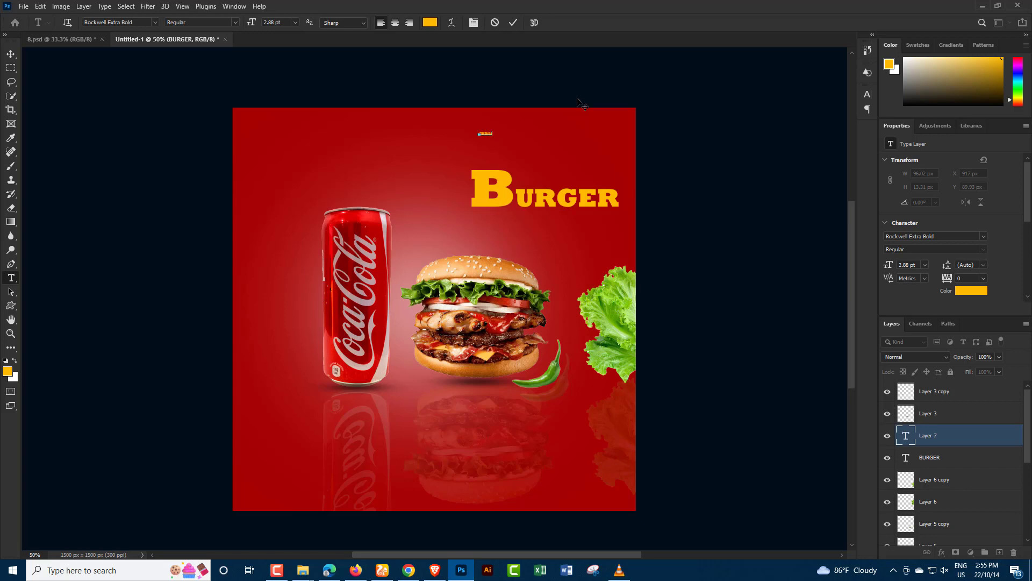
click(10, 55)
key(ctrl+t)
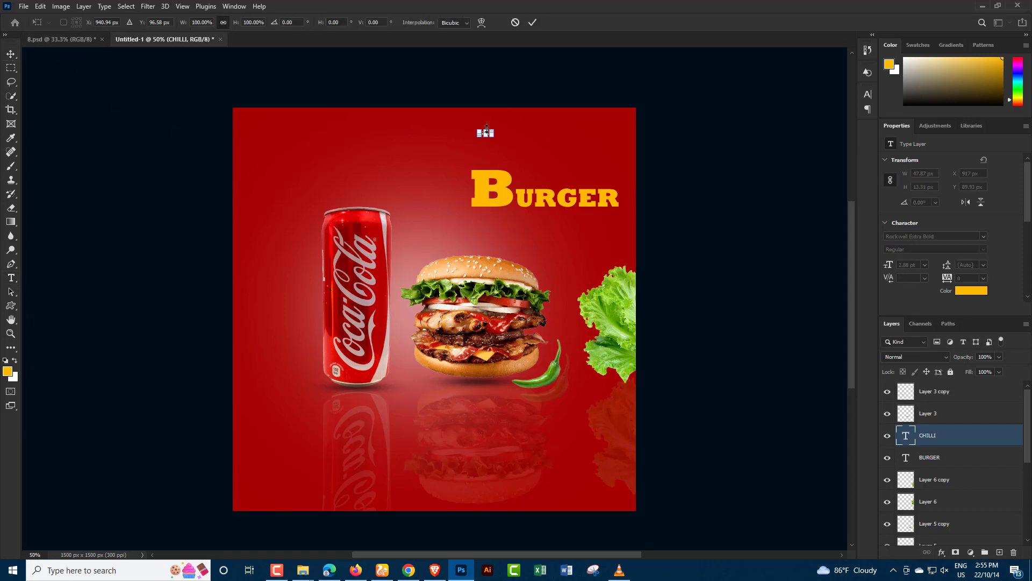
mouse_move(494, 131)
mouse_down()
mouse_move(557, 114)
mouse_move(563, 177)
mouse_up()
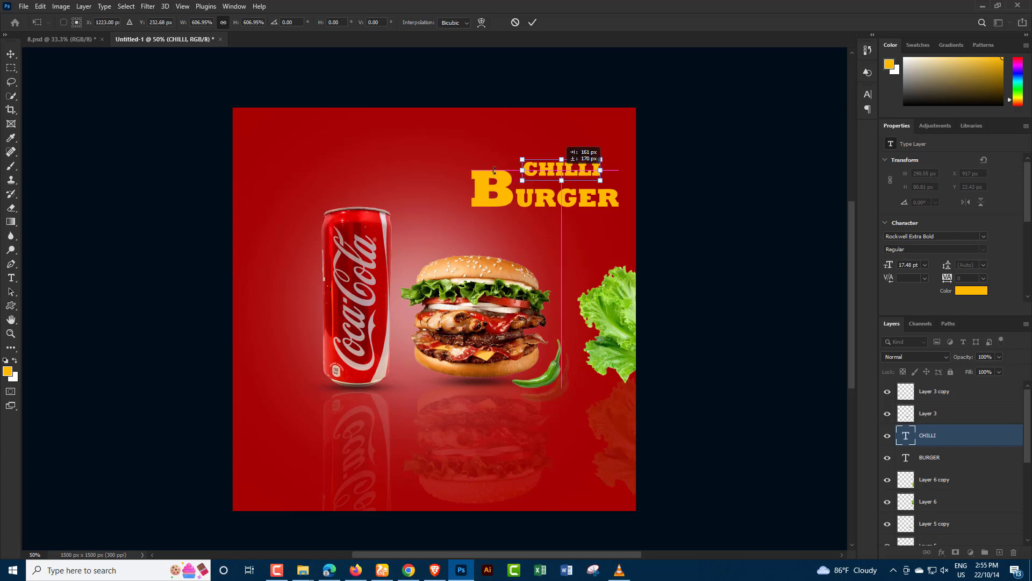
drag(495, 171, 494, 170)
click(10, 54)
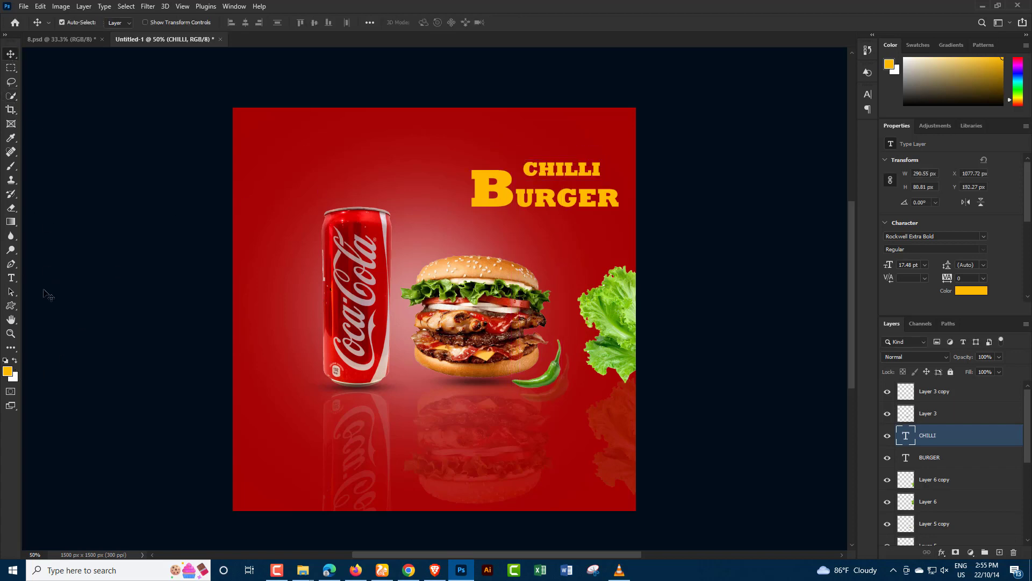
right_click(12, 275)
Step: Change the CHILLI text colour from yellow to white
click(54, 263)
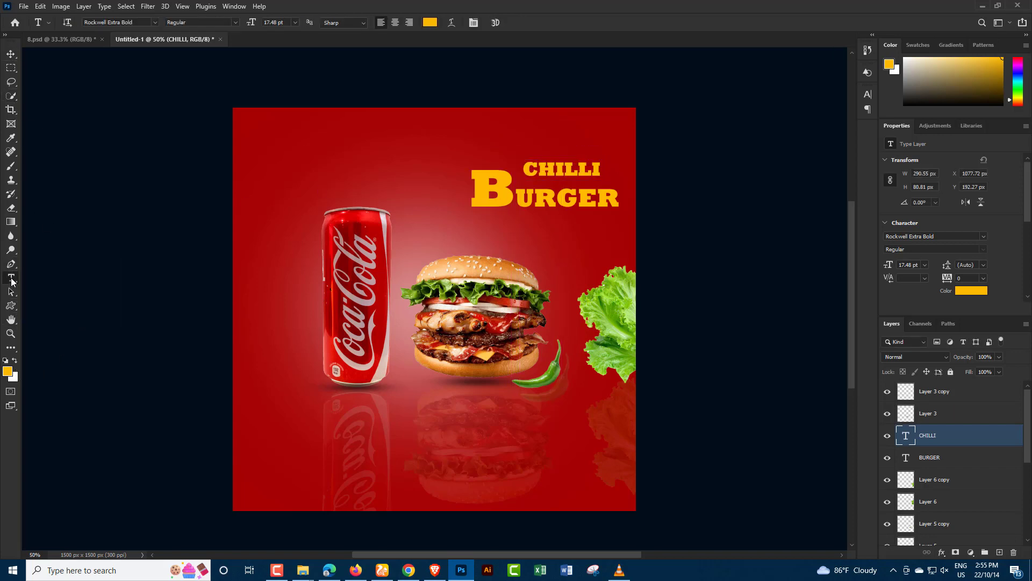
double_click(906, 436)
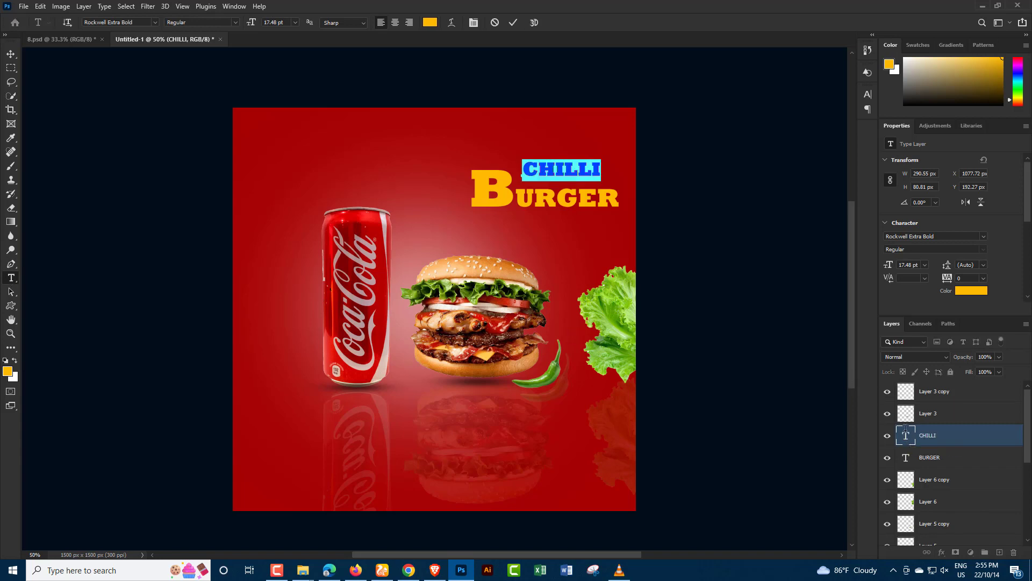
click(16, 360)
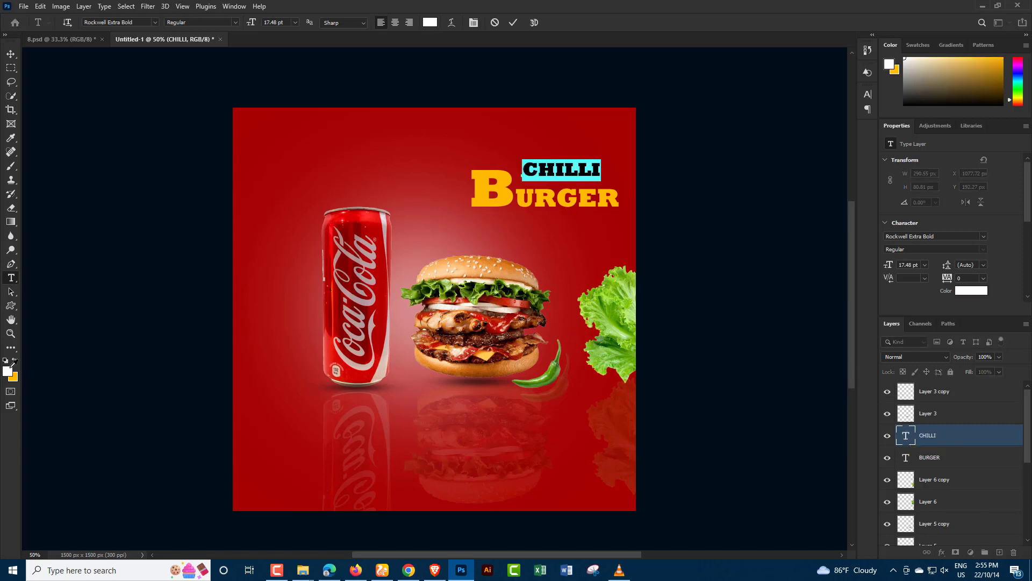
click(7, 371)
click(833, 257)
click(11, 54)
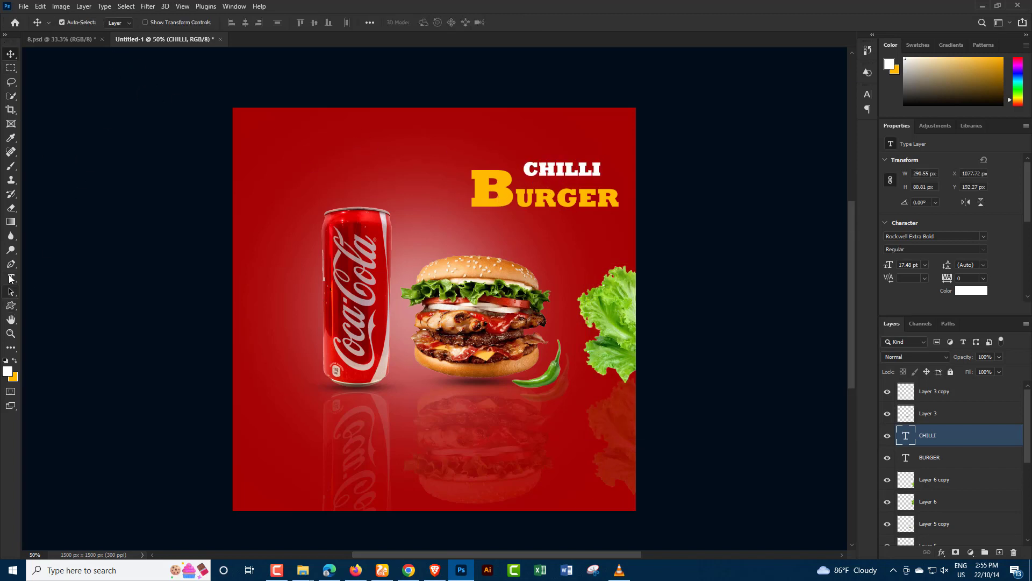
Step: Set CHILLI in Franklin Gothic Heavy and move it left and down beside the big B
click(11, 264)
click(91, 19)
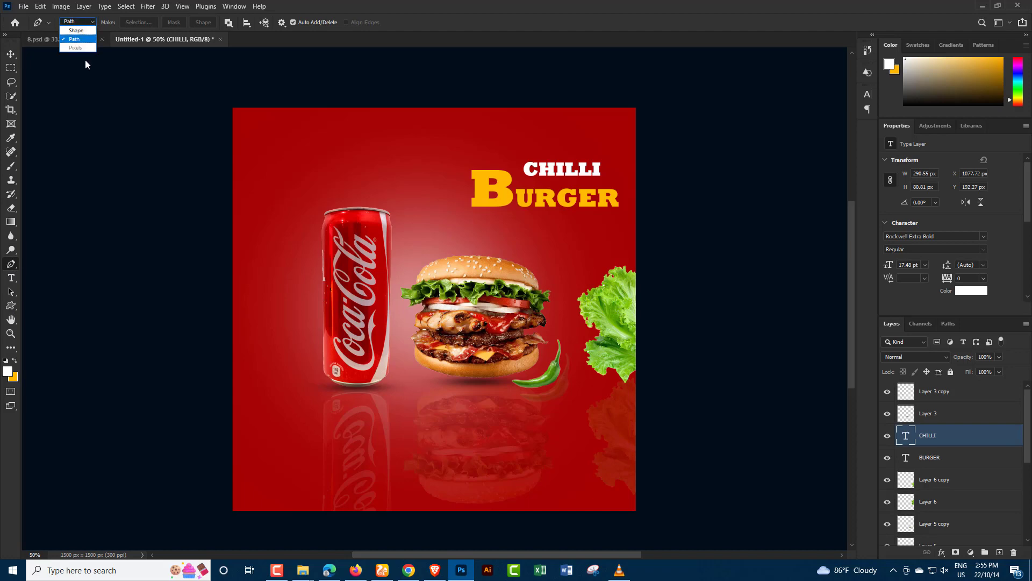
click(85, 60)
click(11, 278)
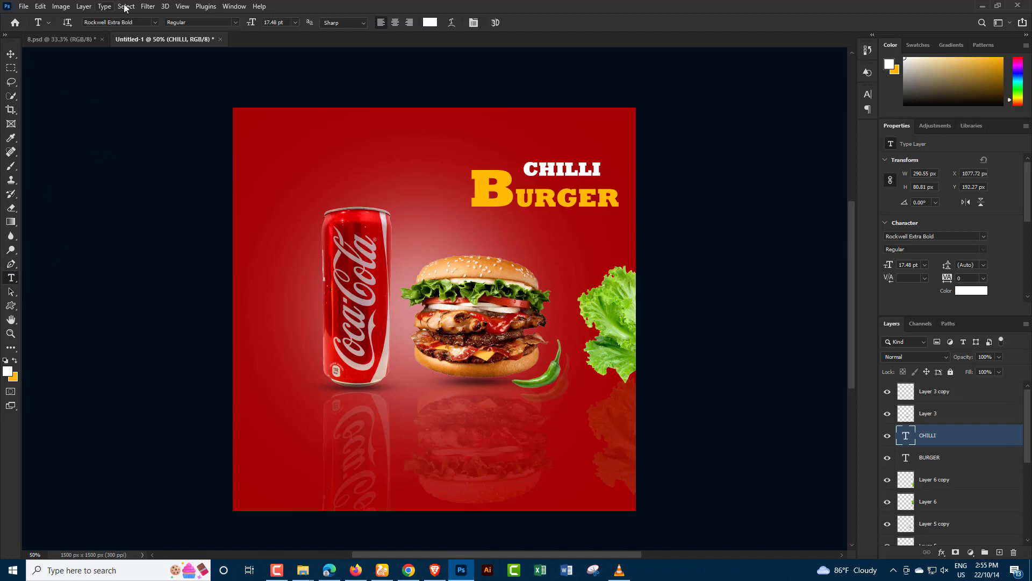
click(155, 22)
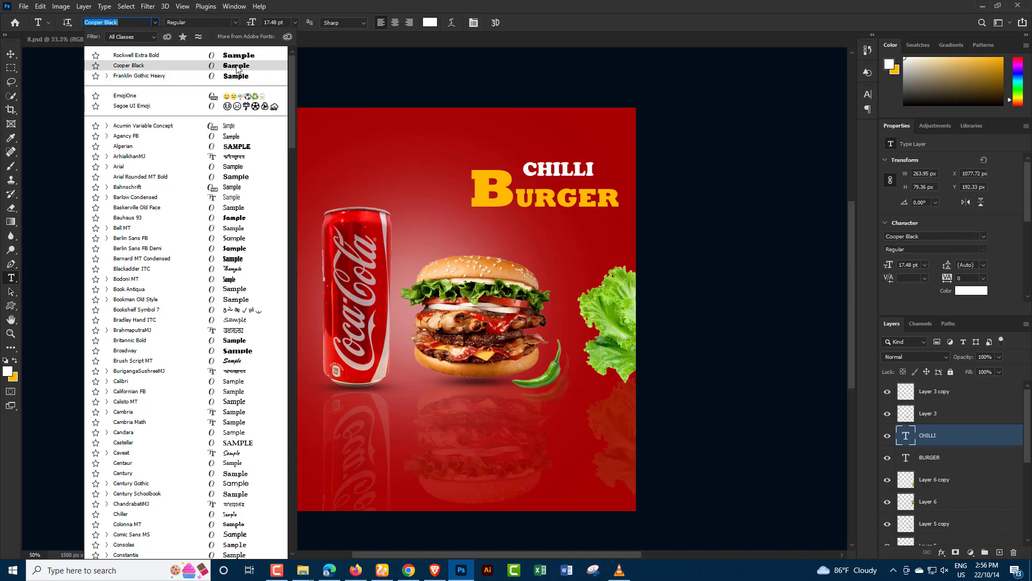
click(238, 77)
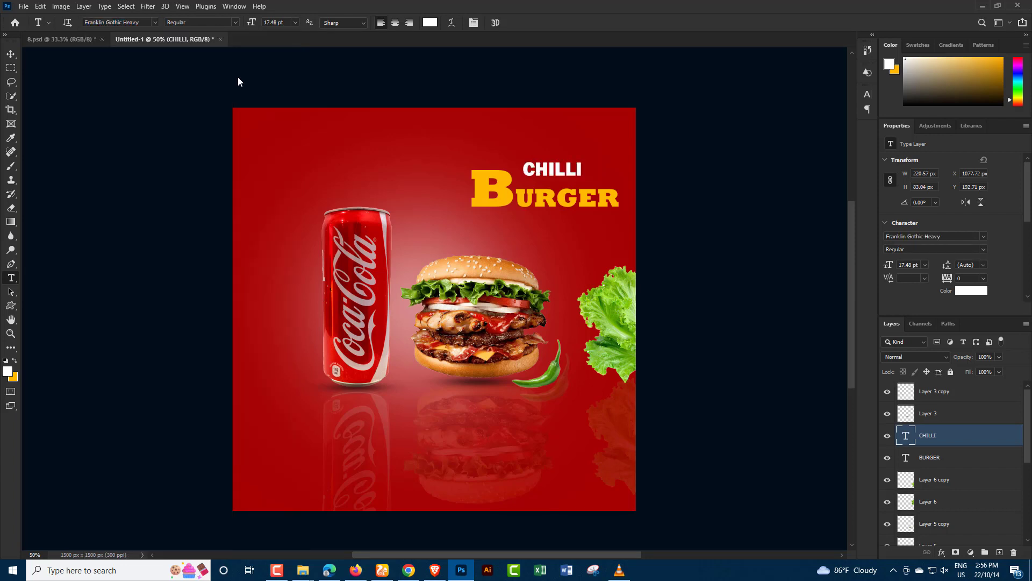
click(11, 54)
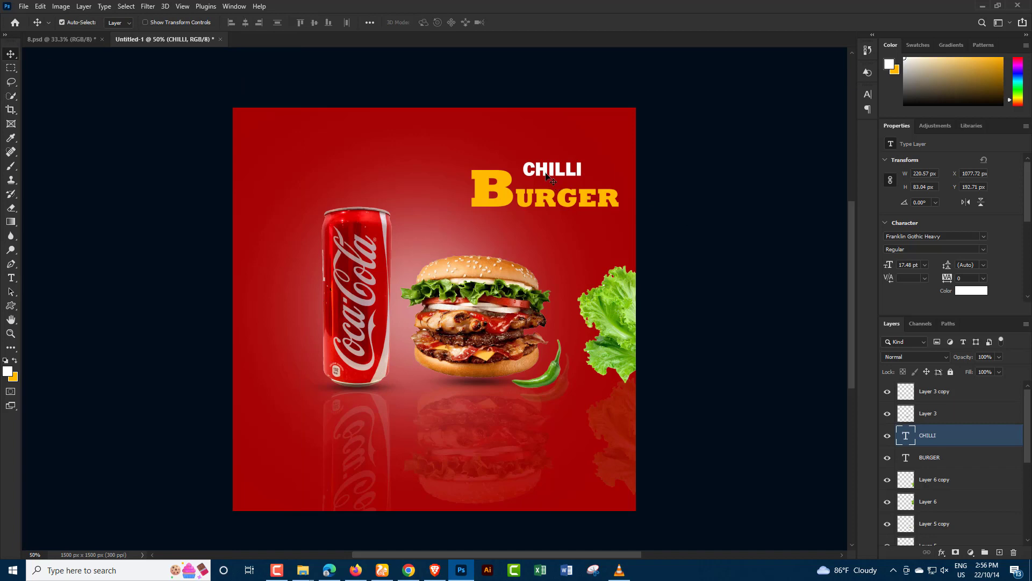
mouse_move(547, 170)
mouse_down()
mouse_move(536, 169)
mouse_move(556, 191)
mouse_up()
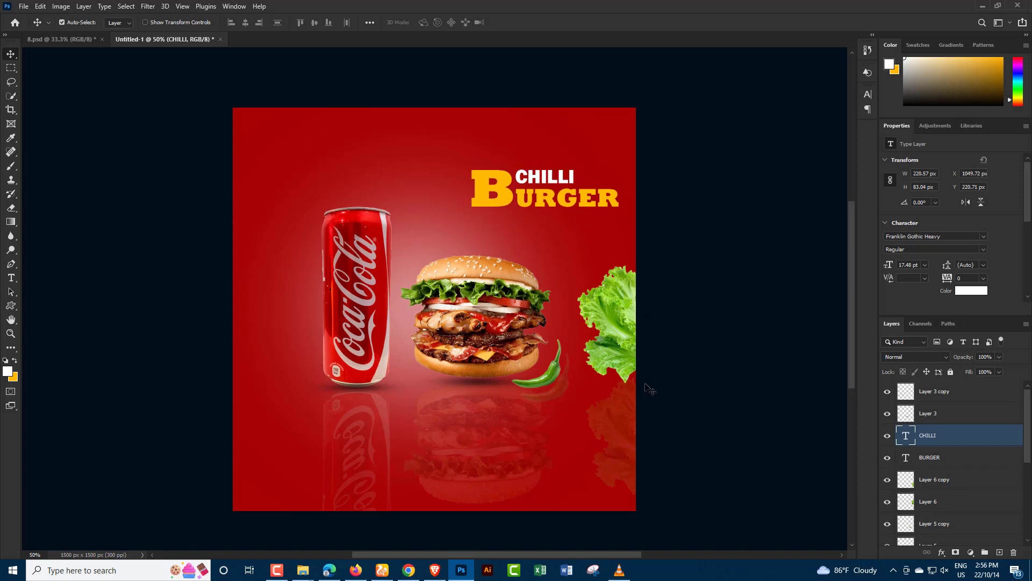
Step: Select both CHILLI and BURGER layers, show rulers, and move the heading up toward the top-right
shift+click(928, 458)
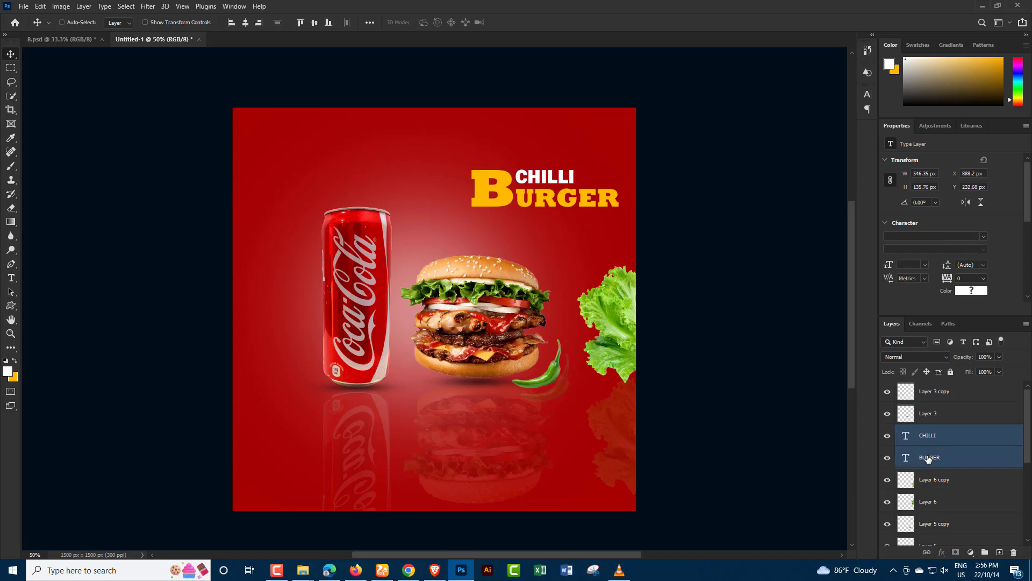
key(ctrl+r)
key(ctrl+t)
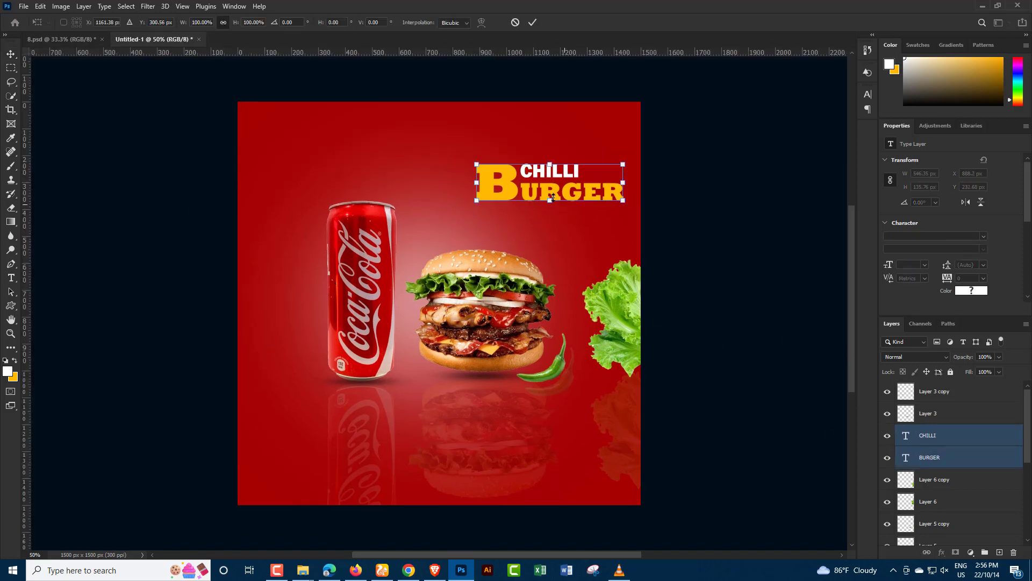
drag(558, 196, 562, 154)
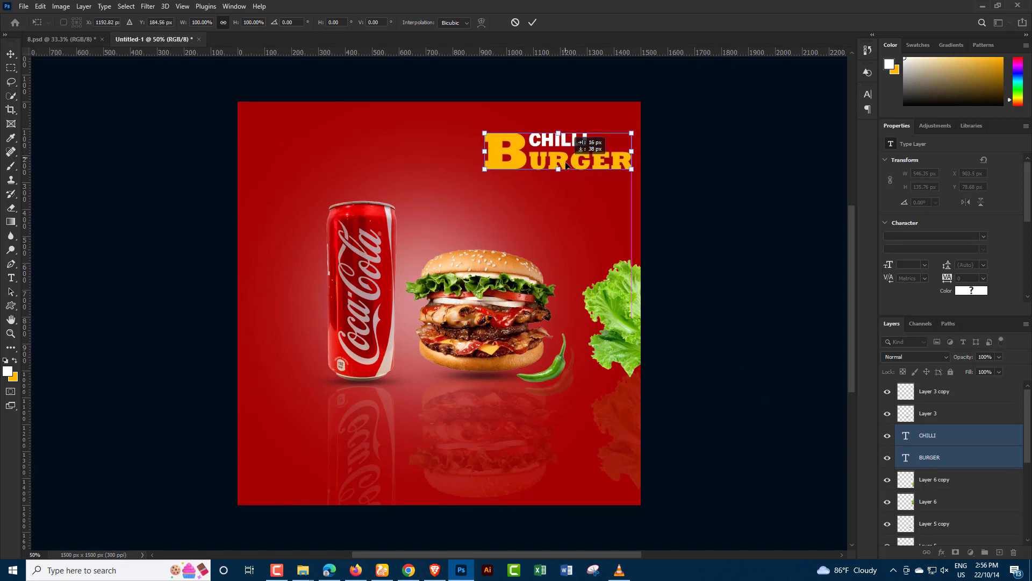
drag(562, 155, 566, 165)
key(Return)
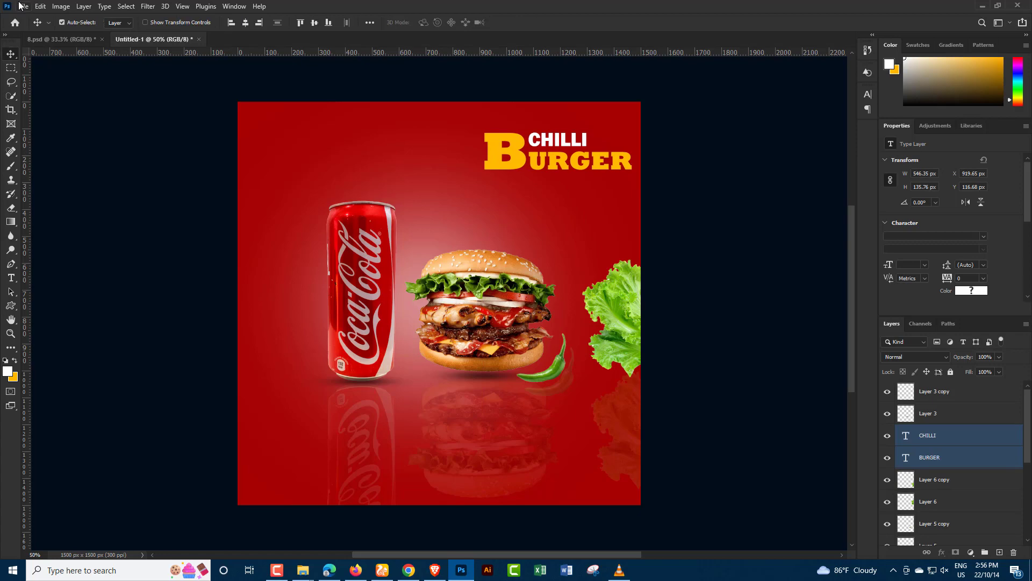
click(23, 6)
Step: Open burgers-logo-588059.png and drag the logo into the ad
click(34, 30)
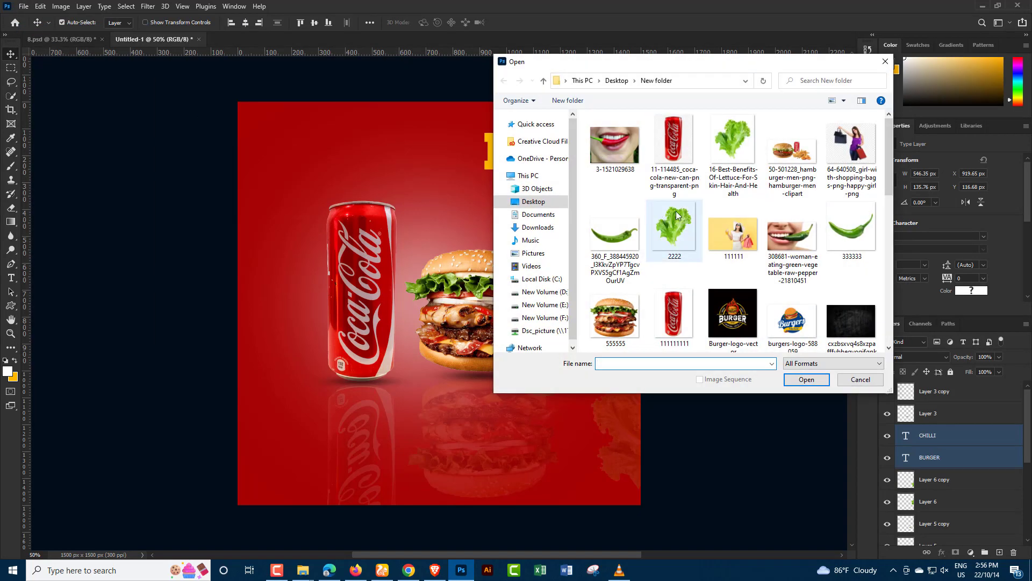
scroll(679, 211, down, 1)
click(787, 299)
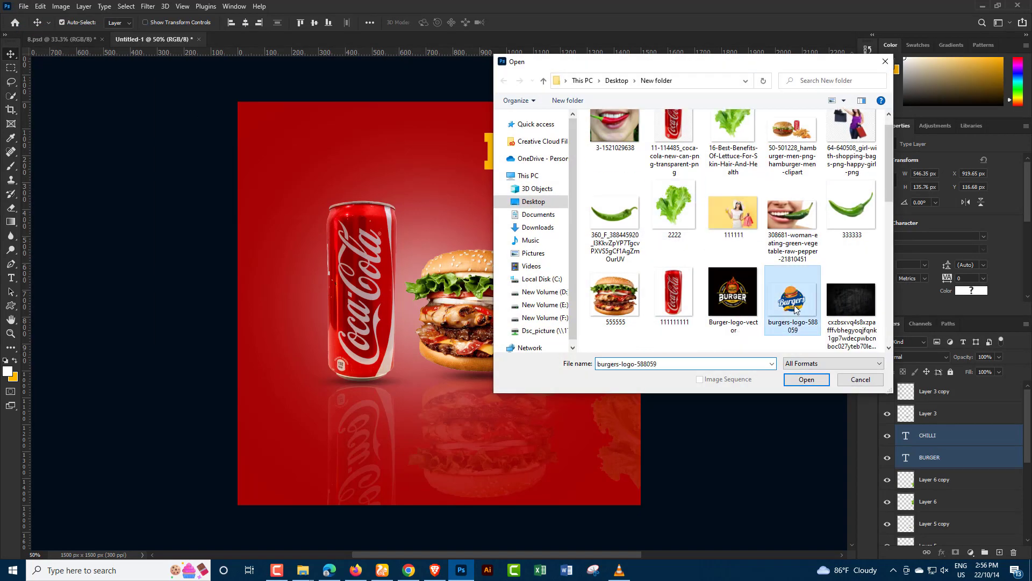
click(807, 379)
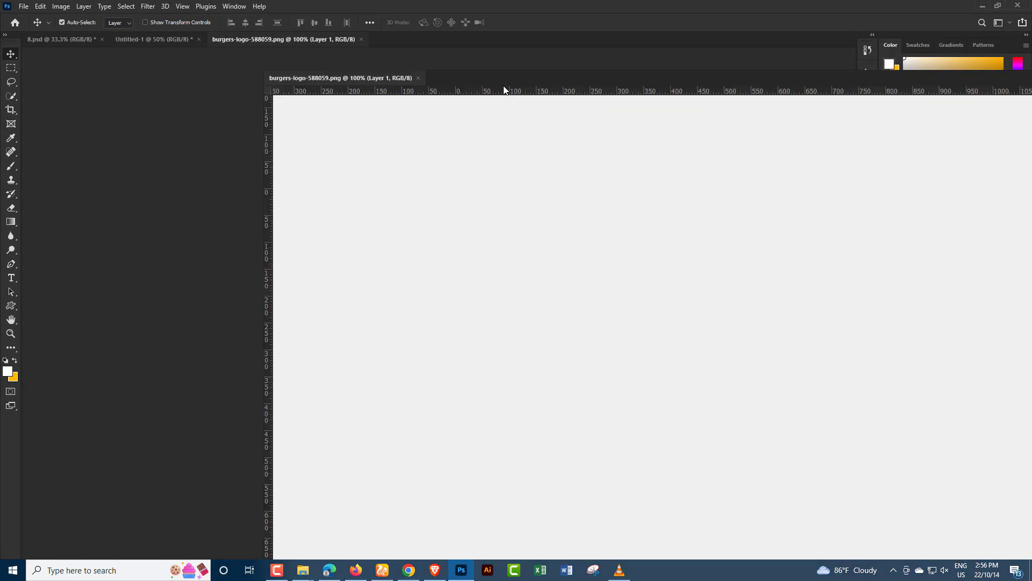
drag(292, 46, 676, 93)
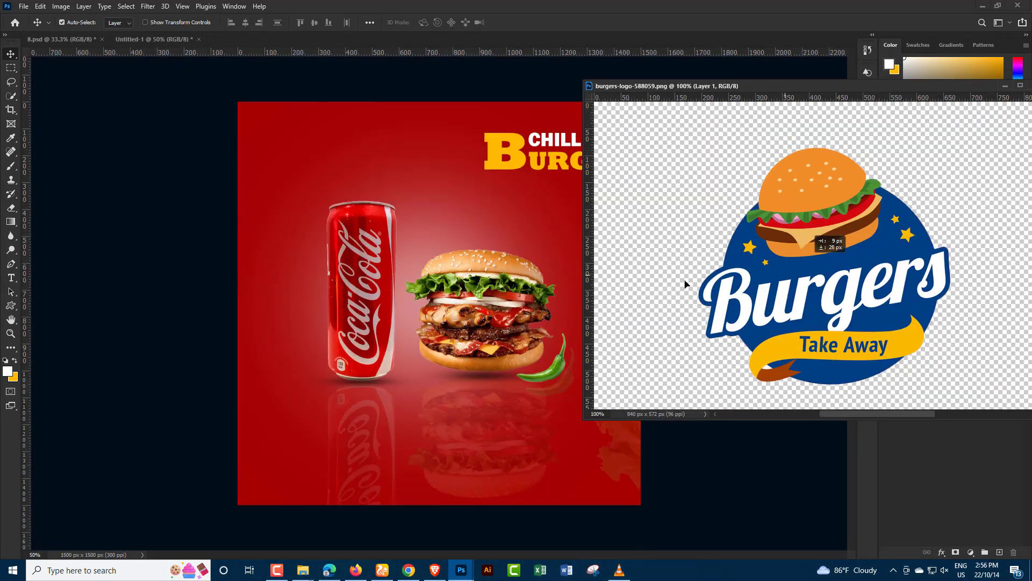
drag(463, 152, 463, 153)
drag(922, 90, 655, 101)
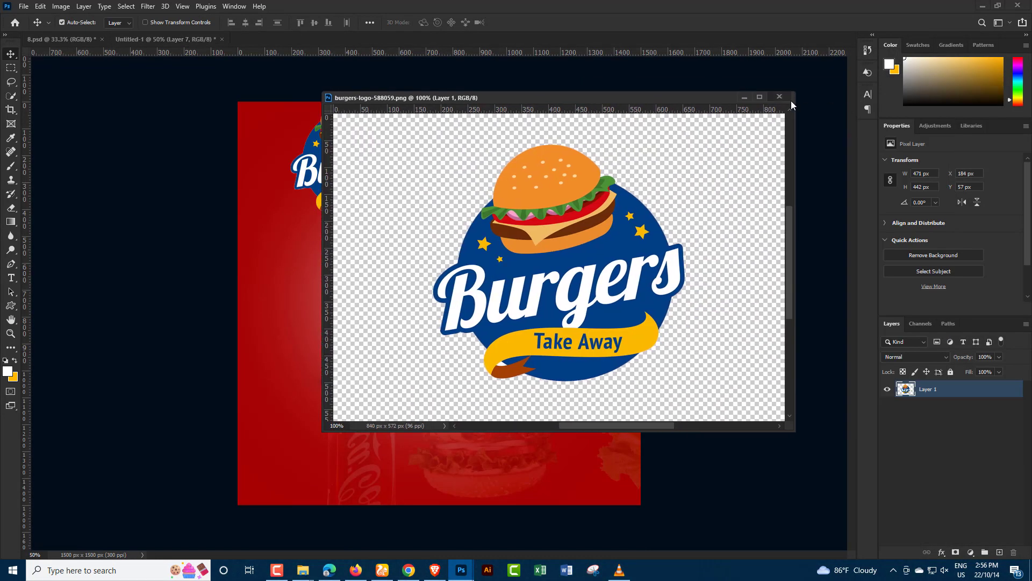
click(778, 97)
Step: Shrink the logo and place it in the ad's top-left corner
key(ctrl+t)
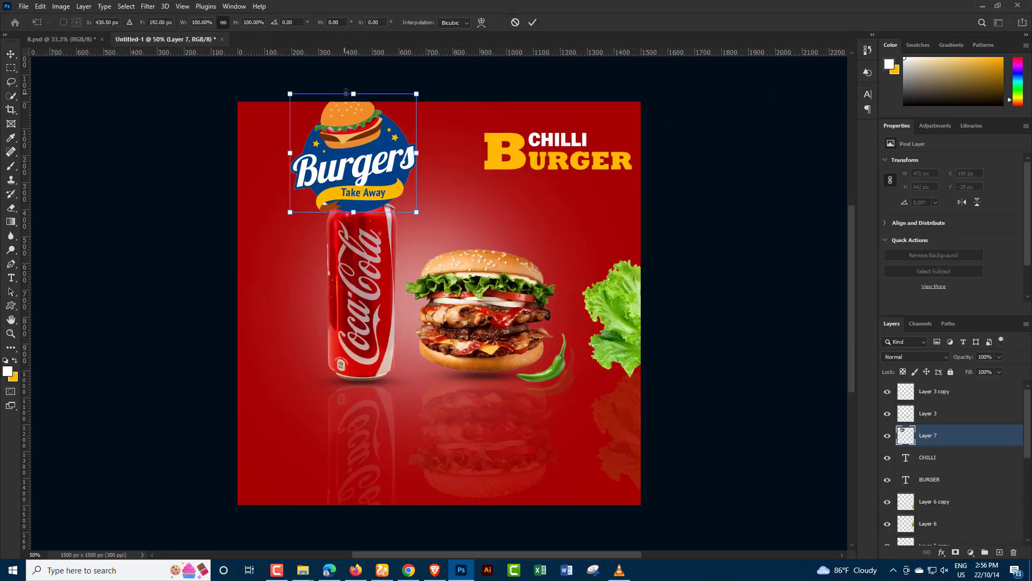
mouse_move(346, 92)
mouse_down()
mouse_move(353, 171)
mouse_move(285, 113)
mouse_move(304, 108)
mouse_move(284, 135)
mouse_move(285, 120)
mouse_move(284, 138)
mouse_up()
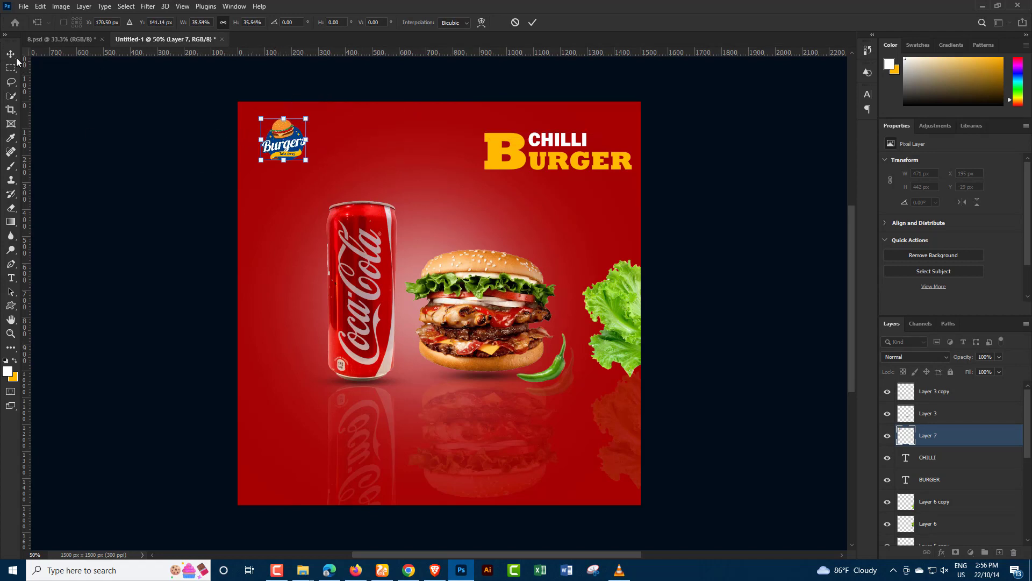
key(Return)
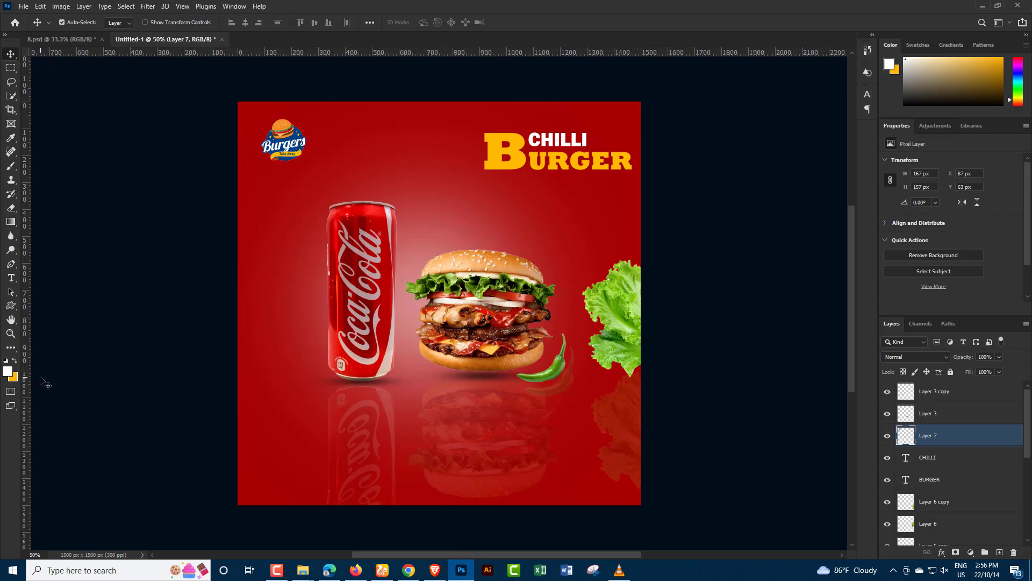
Step: Bring up the Open dialog and navigate to the Test folder on the Desktop
click(24, 7)
click(32, 29)
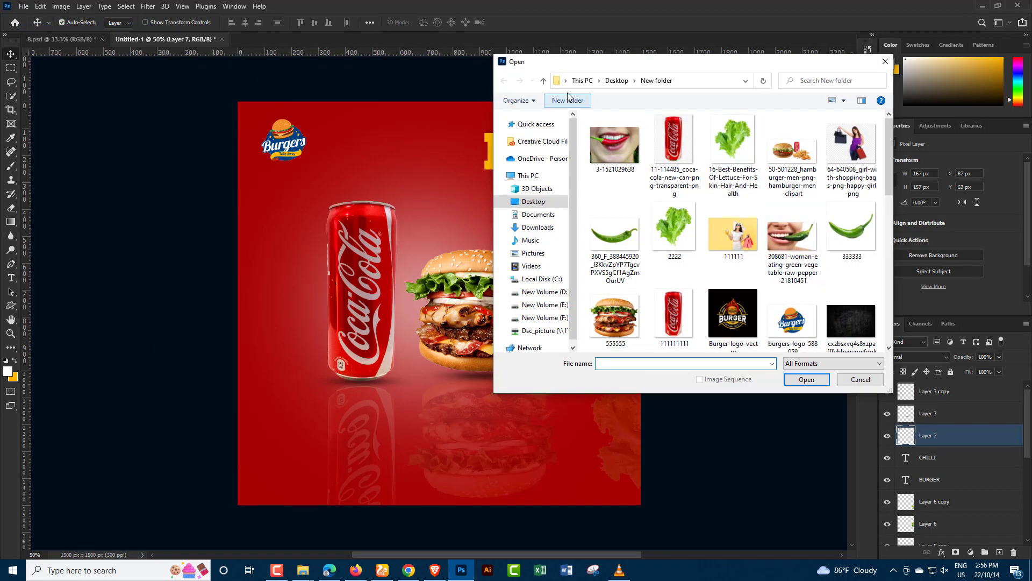
click(544, 80)
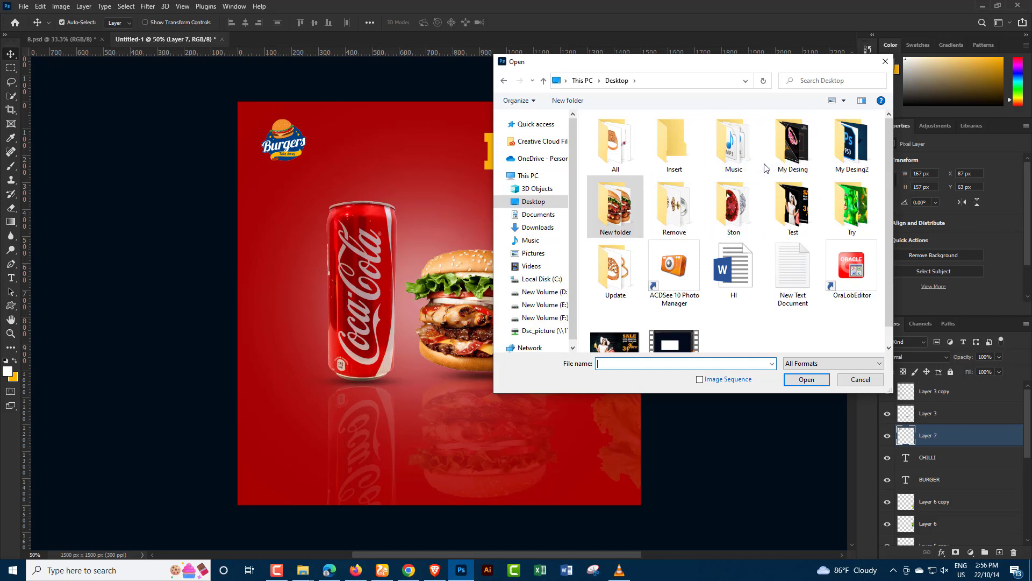
double_click(785, 210)
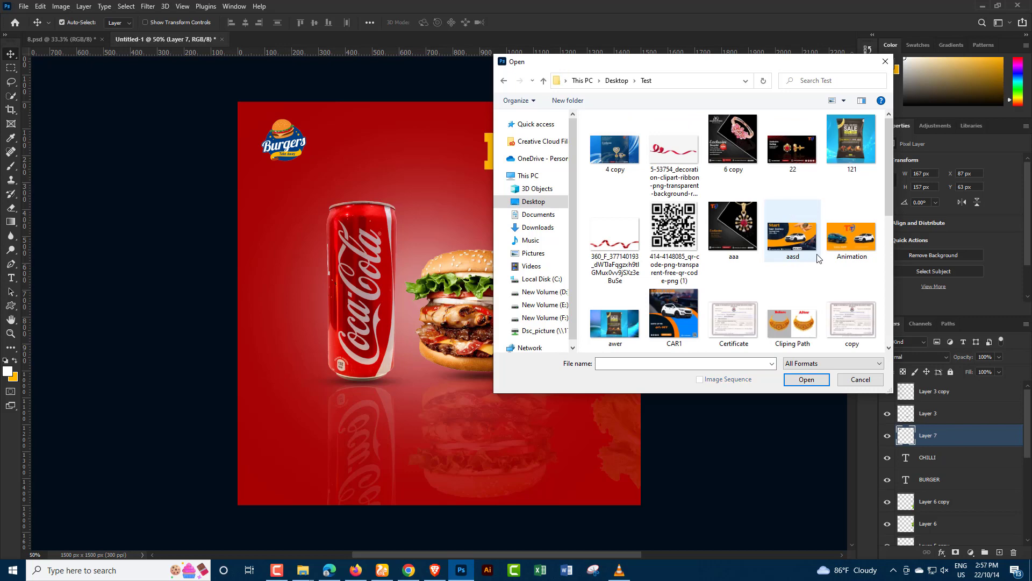
scroll(818, 259, down, 3)
click(543, 80)
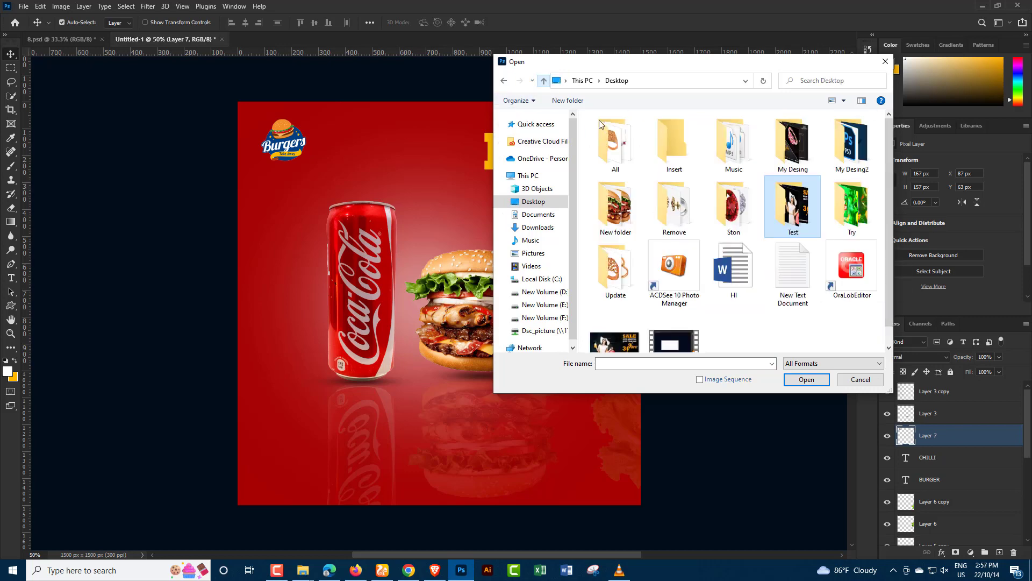
double_click(793, 210)
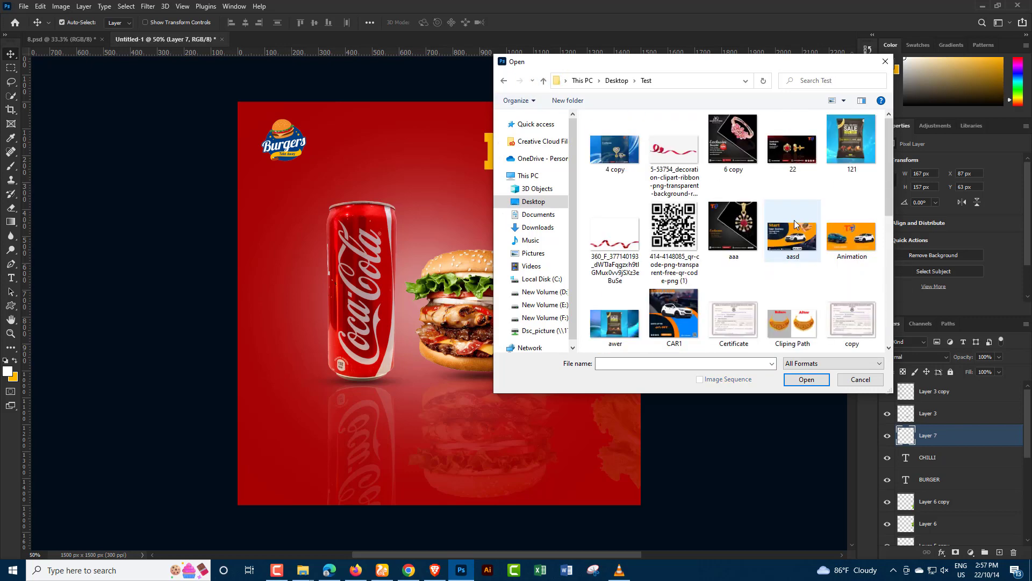
Step: Find Group.psd in the Test folder and open it
scroll(795, 222, down, 3)
scroll(672, 226, up, 5)
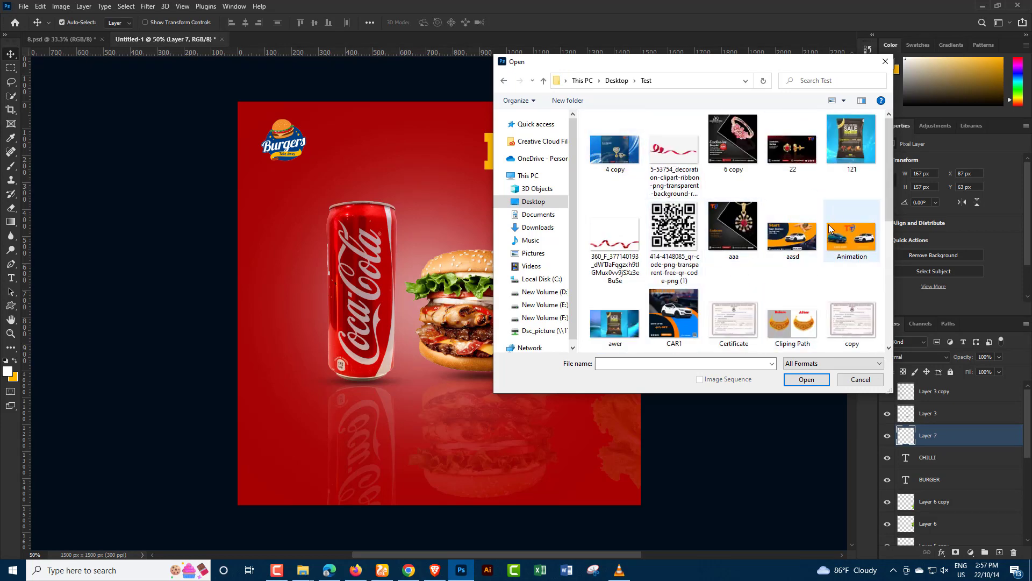
scroll(826, 231, down, 2)
scroll(826, 231, up, 2)
scroll(825, 231, down, 5)
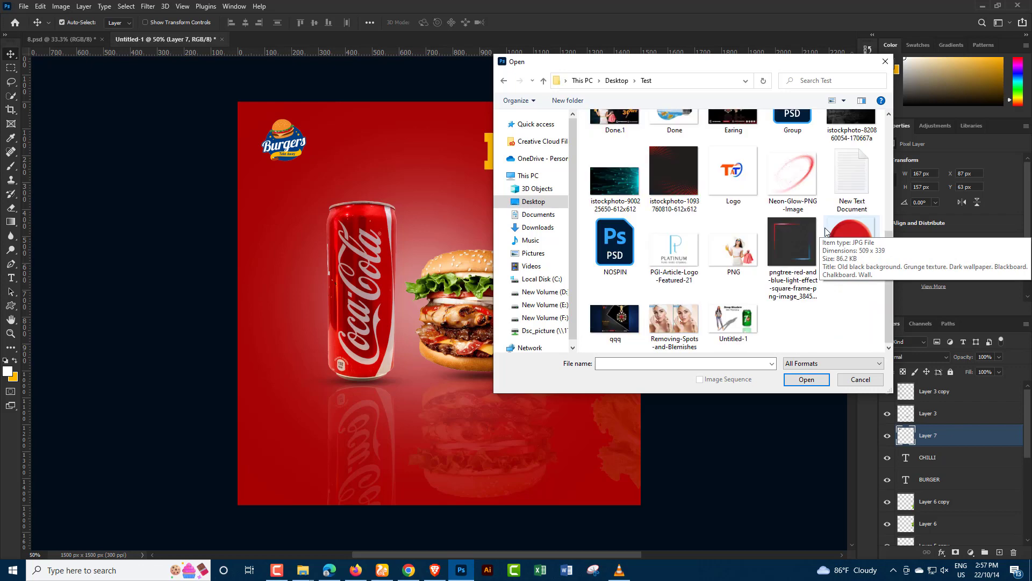
scroll(806, 242, up, 5)
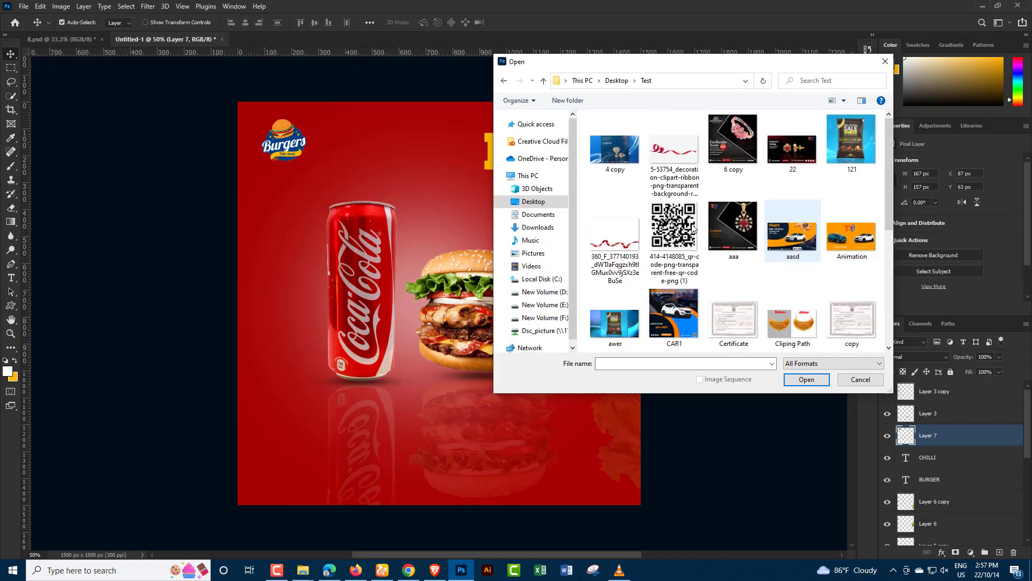
scroll(805, 232, down, 2)
scroll(805, 232, down, 3)
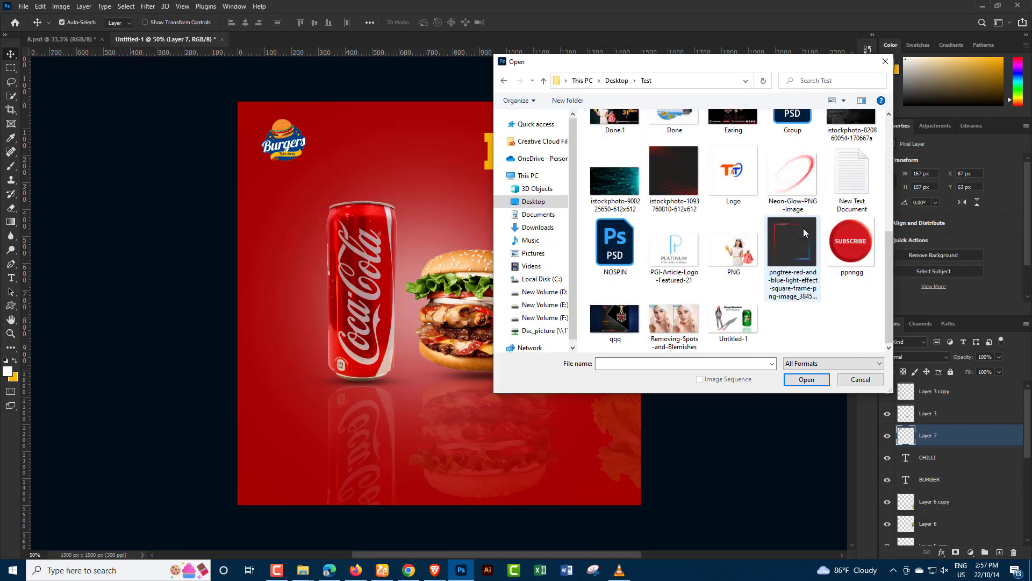
scroll(796, 172, up, 1)
click(792, 145)
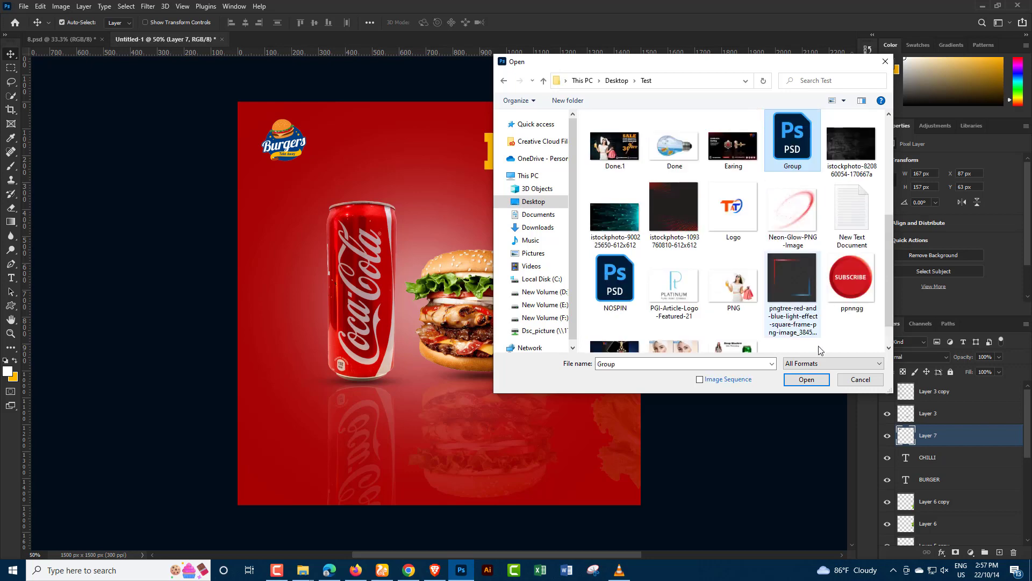
click(807, 379)
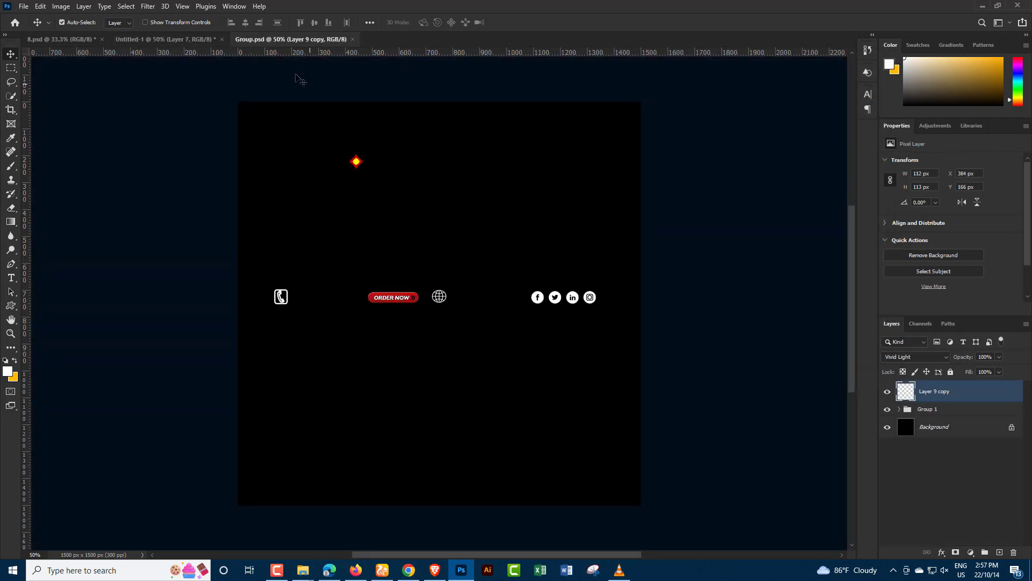
Step: Drag Group 1 from a floating Group.psd window onto the Untitled-1 poster, then close Group.psd
drag(296, 38, 667, 97)
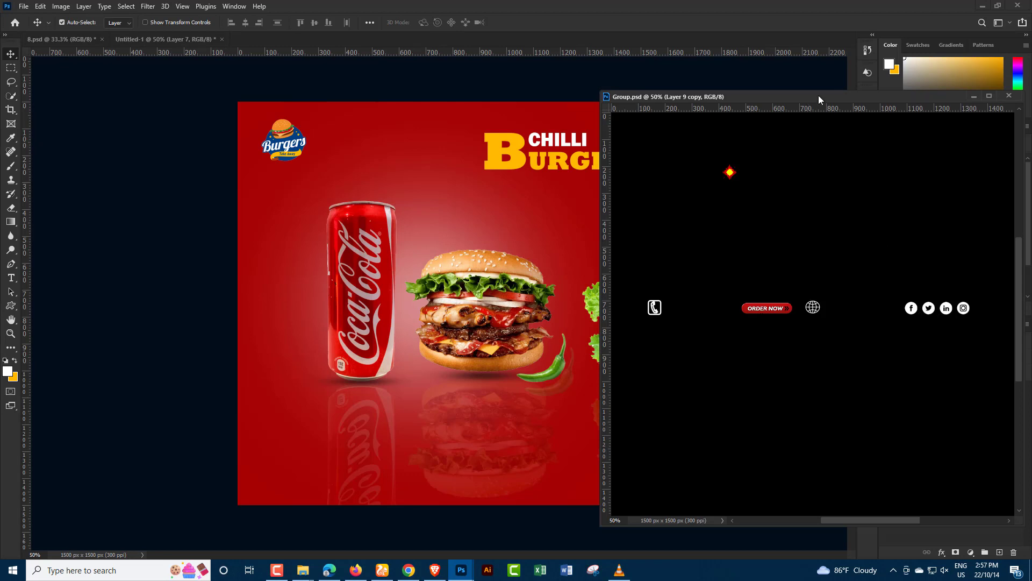
mouse_move(819, 97)
mouse_down()
mouse_move(757, 86)
mouse_move(719, 64)
mouse_up()
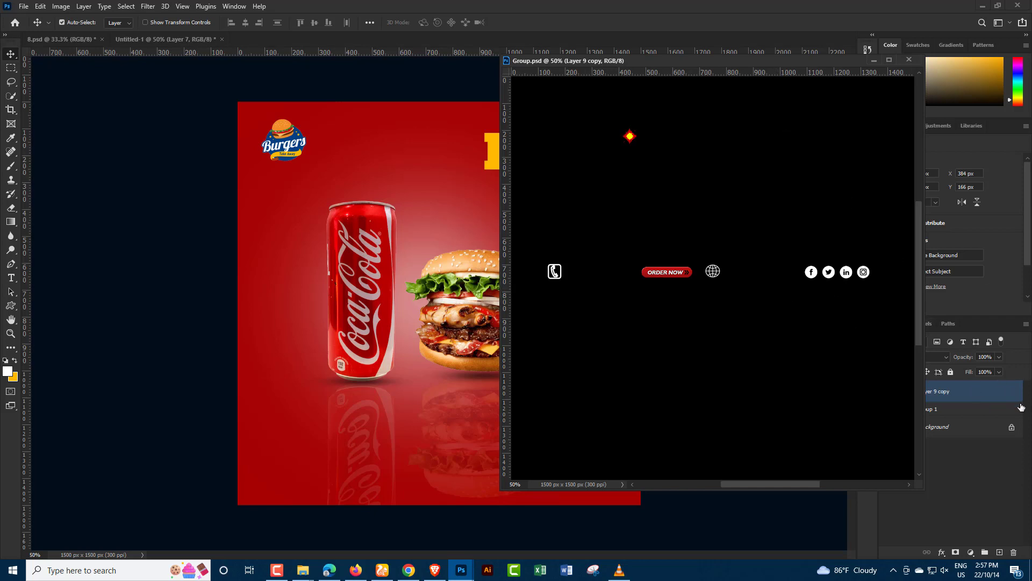
click(970, 413)
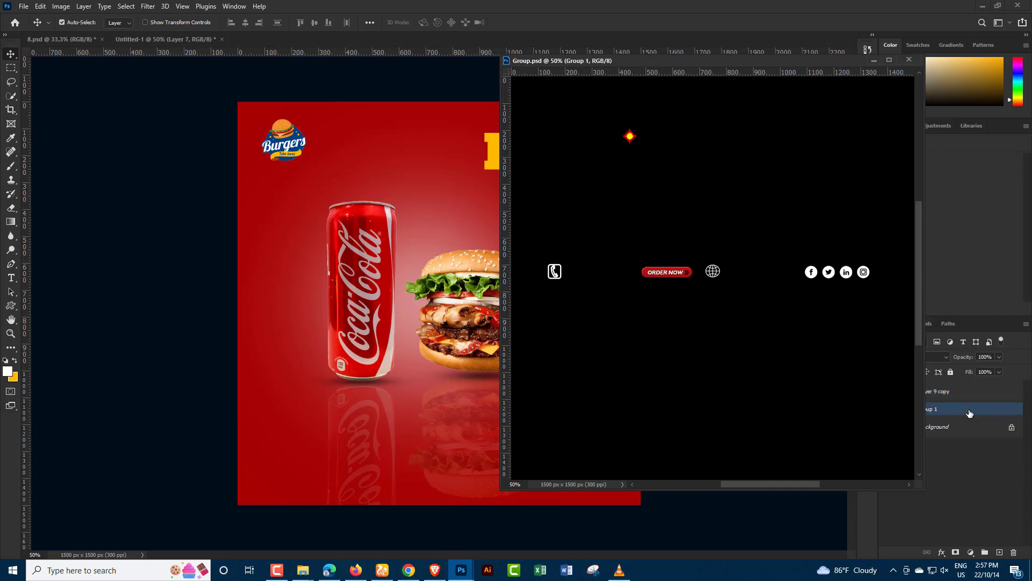
drag(970, 413, 438, 431)
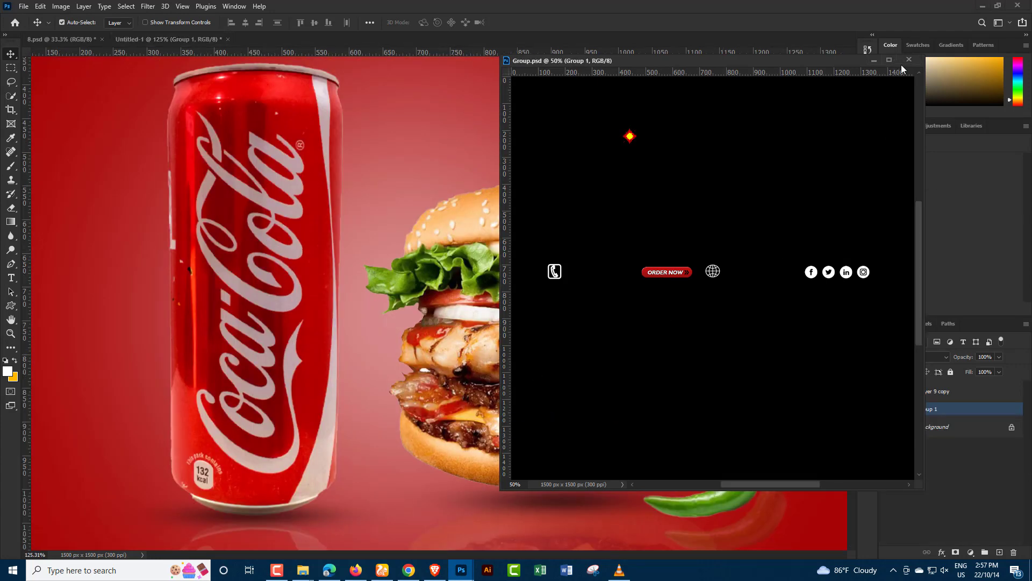
click(909, 60)
key(ctrl+minus)
Step: Move the Group 1 footer row to the bottom edge, widen it to about 109%, and select the ORDER NOW layer
key(ctrl+minus)
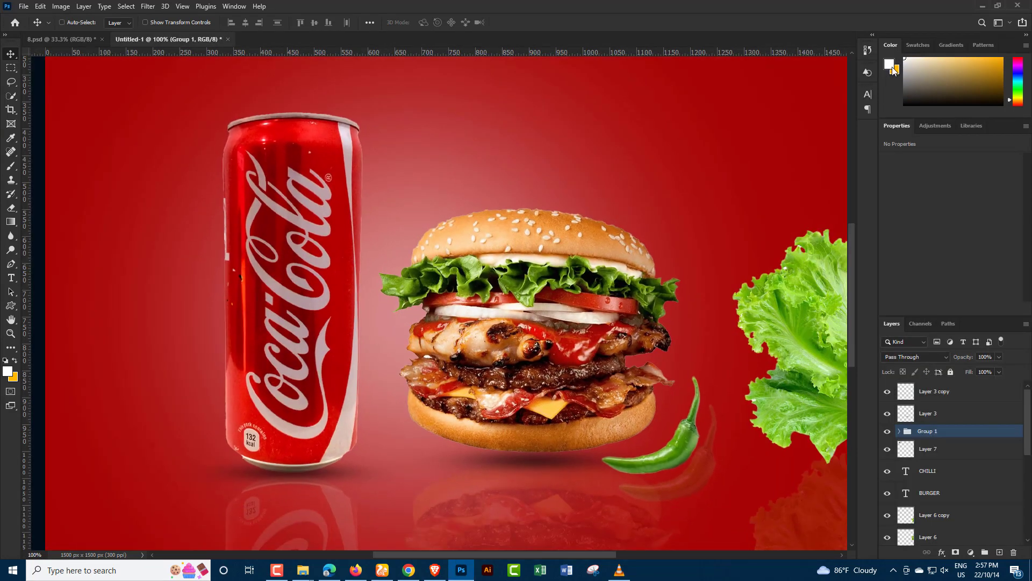
key(ctrl+minus)
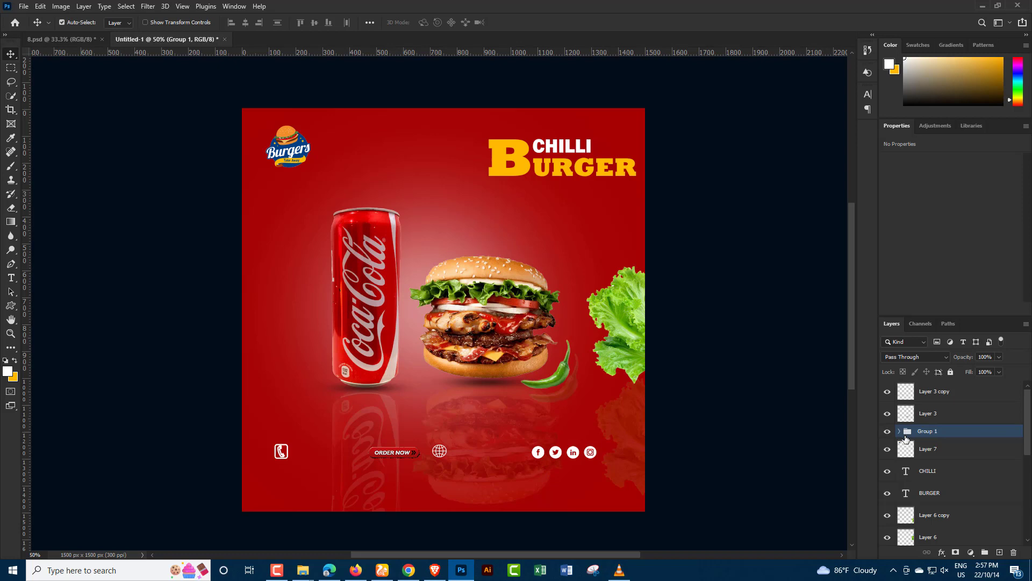
click(538, 453)
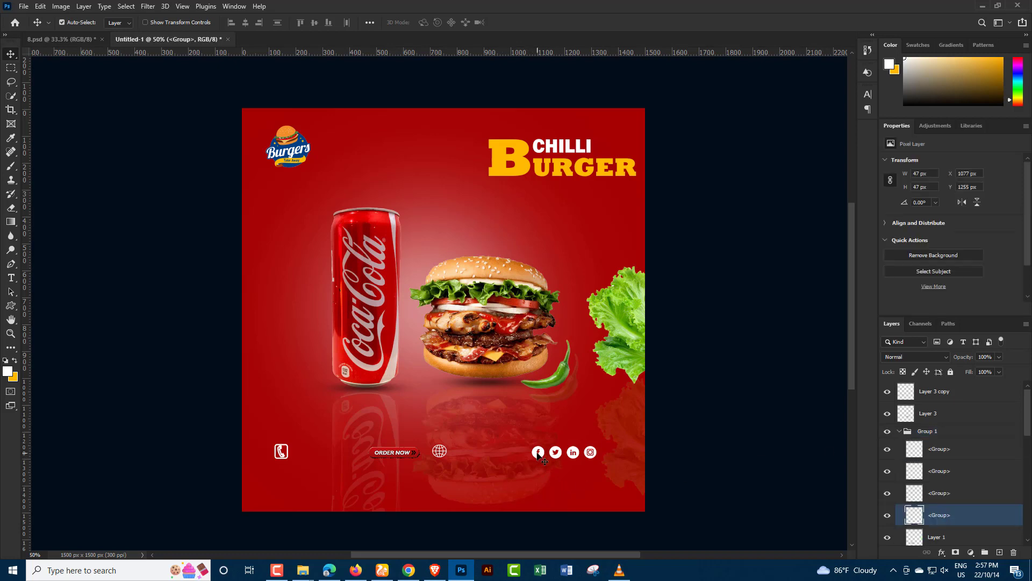
key(ctrl+t)
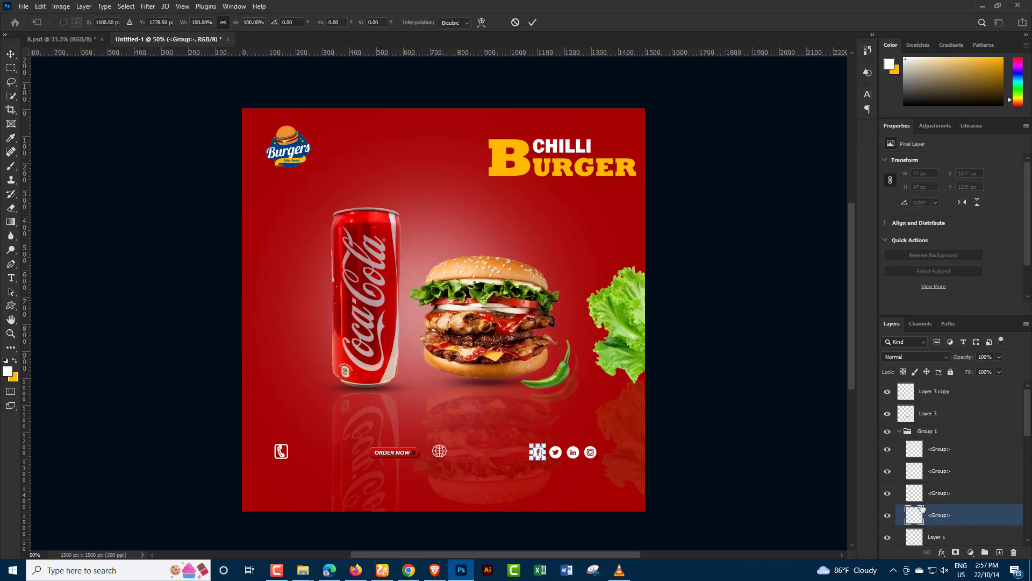
click(899, 432)
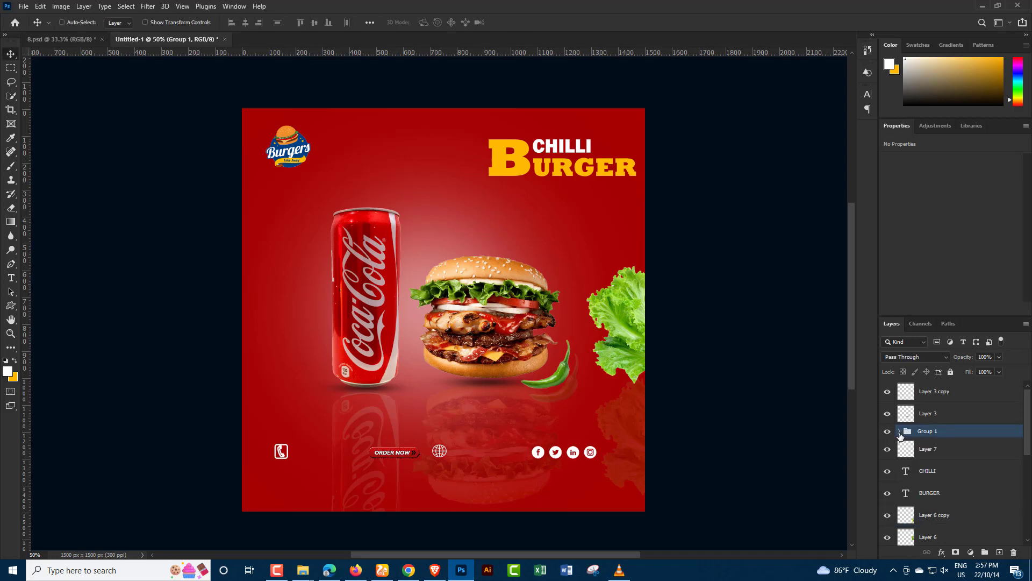
key(ctrl+t)
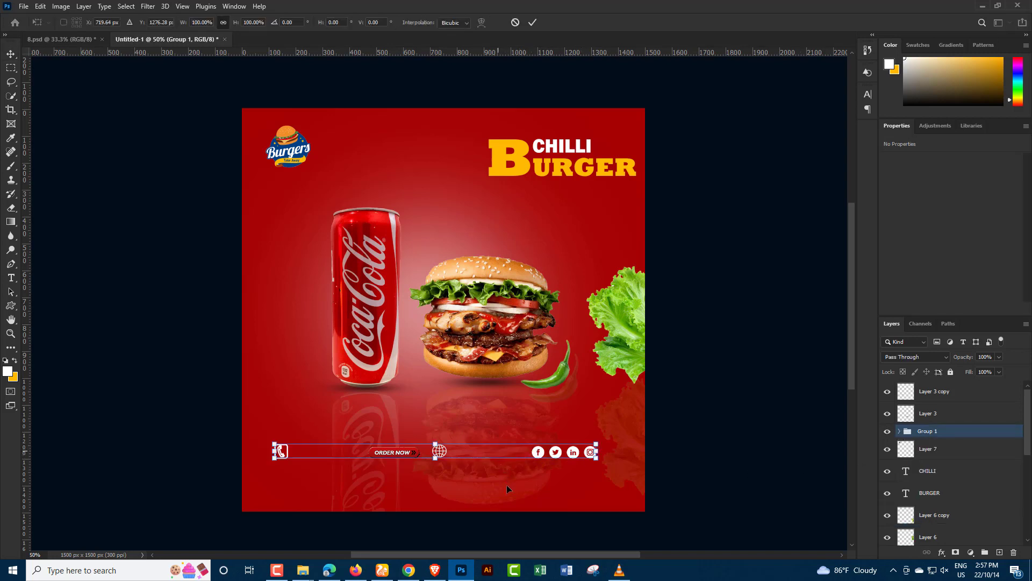
drag(499, 452, 505, 482)
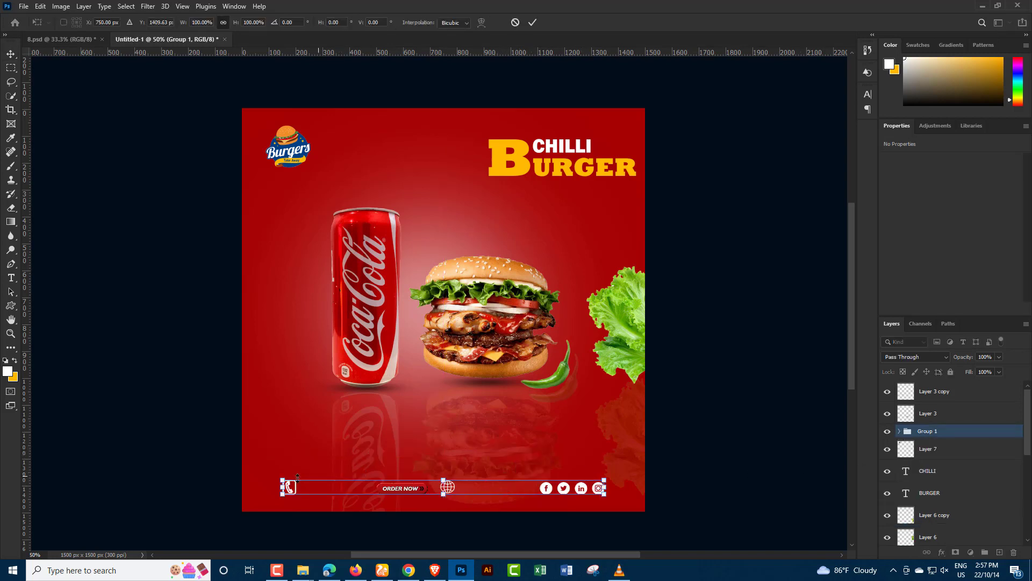
drag(282, 487, 265, 487)
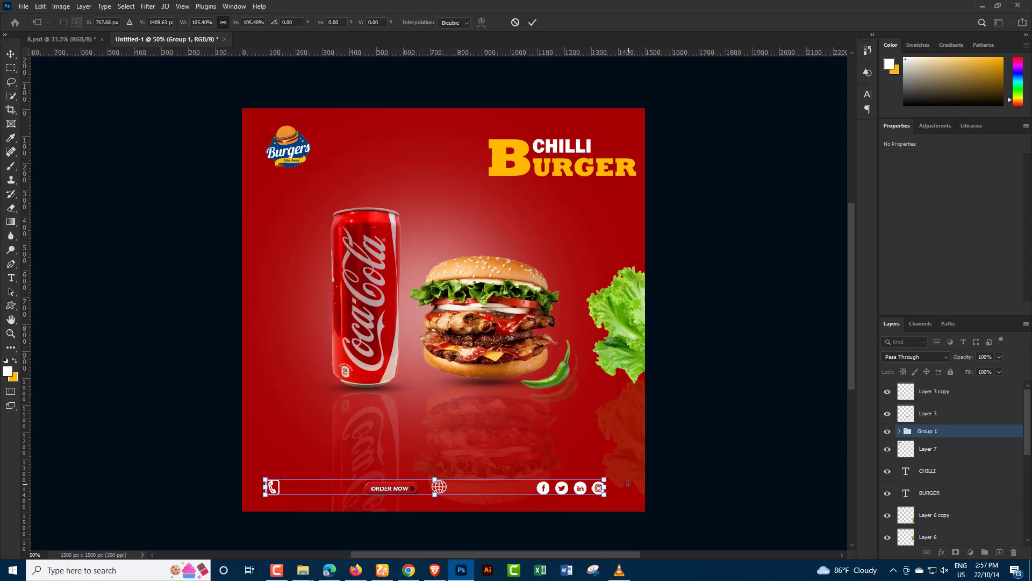
drag(612, 487, 625, 487)
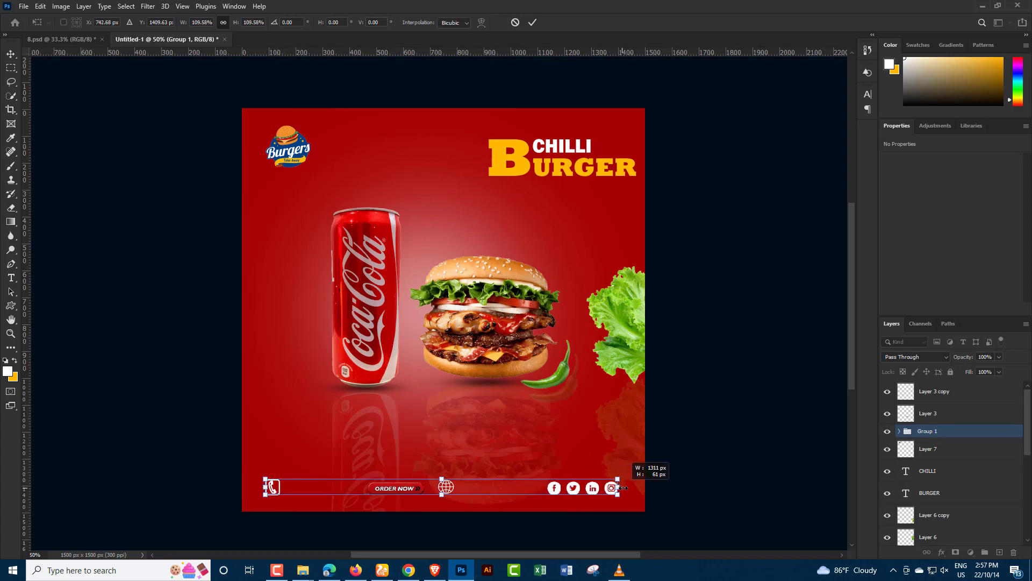
click(10, 54)
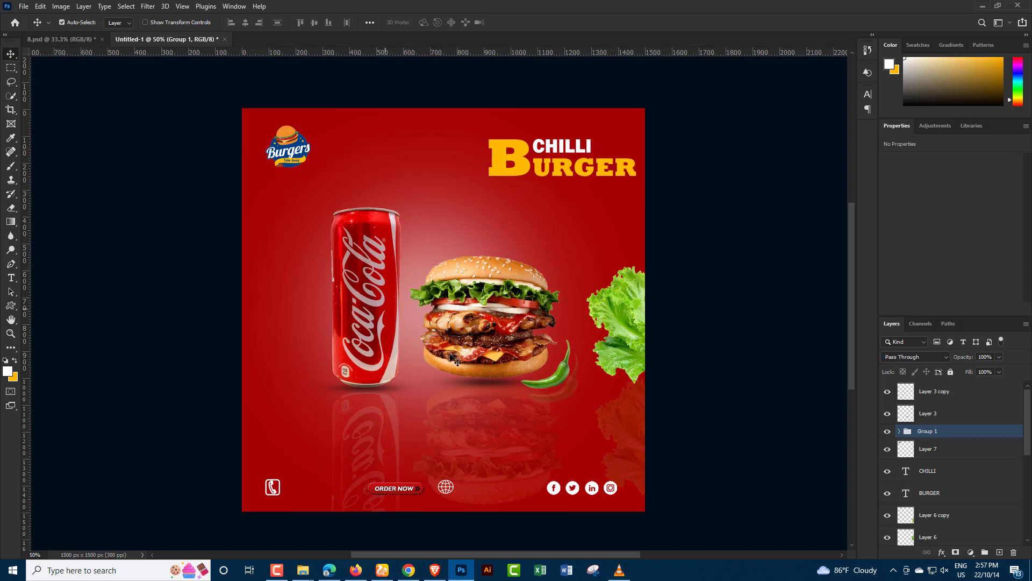
click(421, 492)
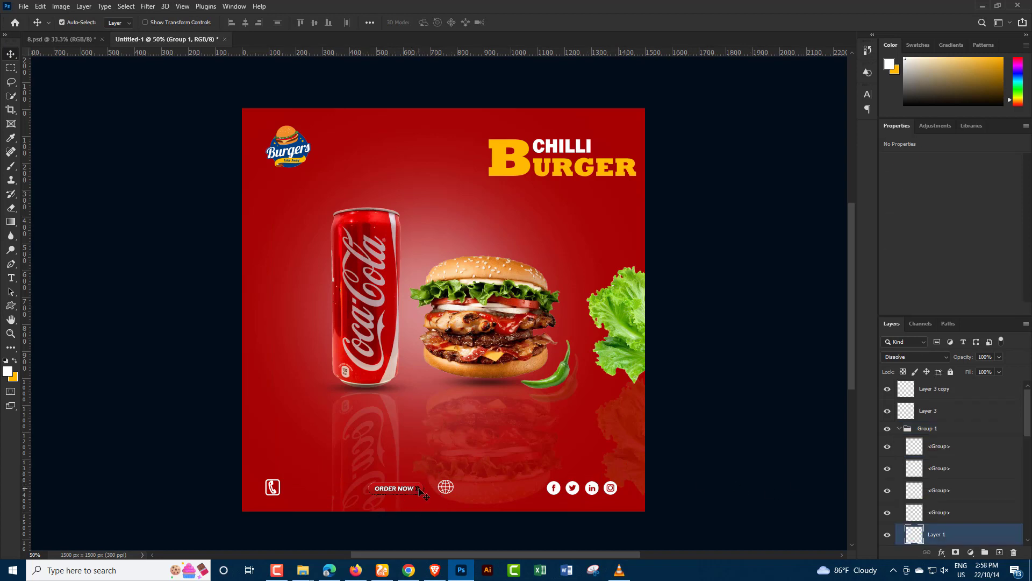
Step: Hide the ORDER NOW button and paste the phone number as text beside the phone icon
click(888, 536)
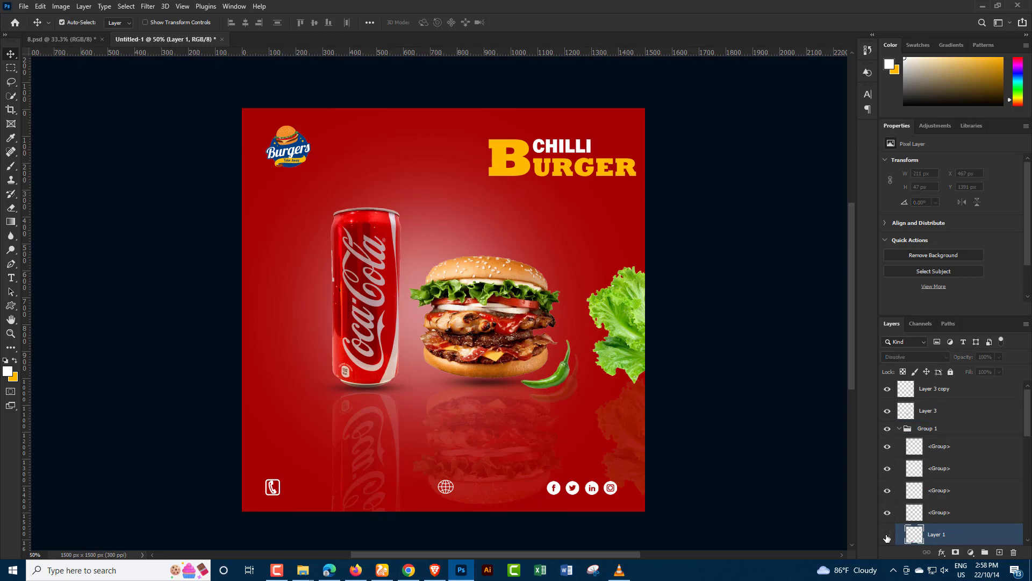
click(11, 277)
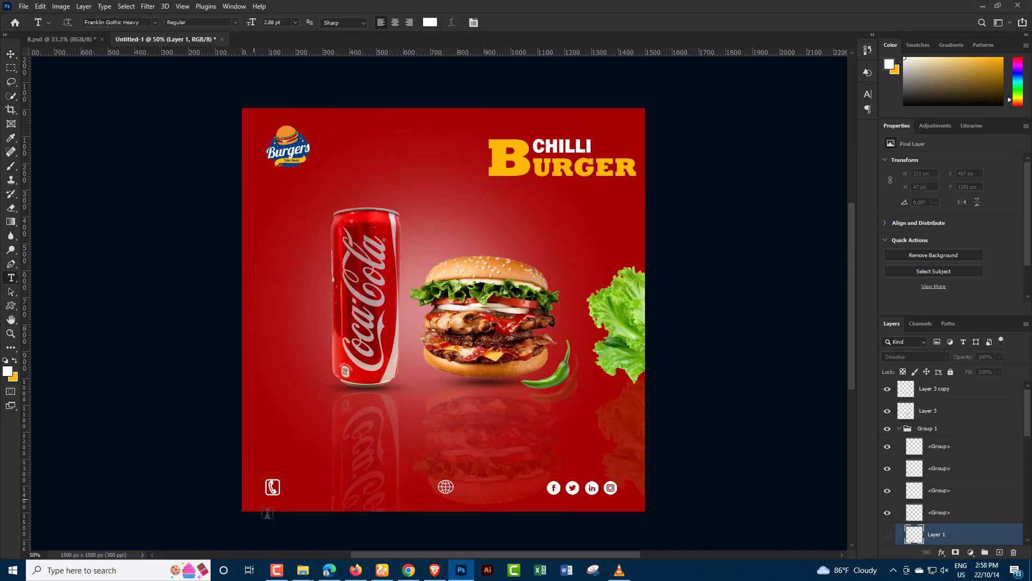
click(293, 491)
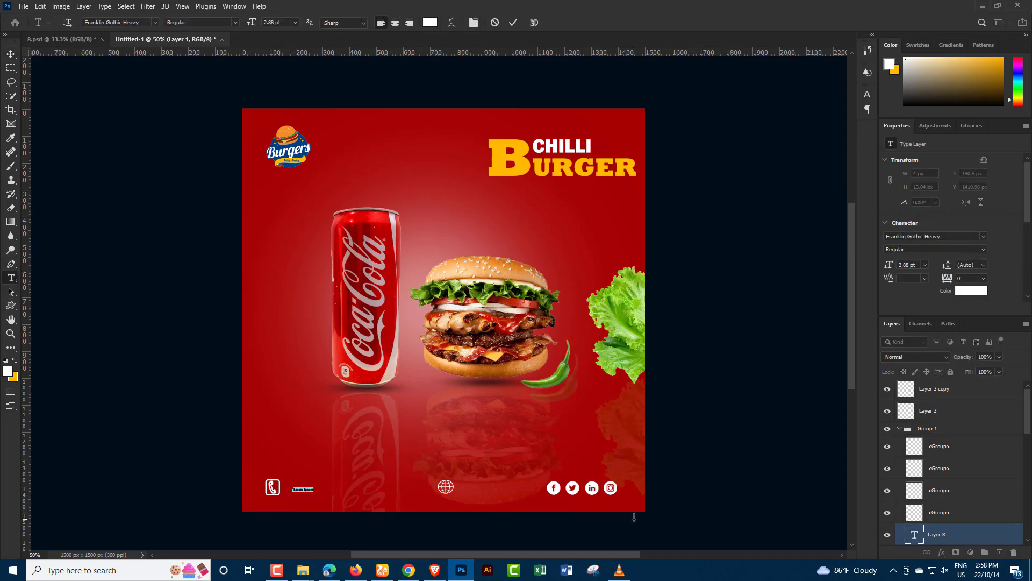
key(ctrl+v)
Step: Enlarge the phone number text and align it next to the phone icon
key(ctrl+t)
drag(317, 488, 353, 489)
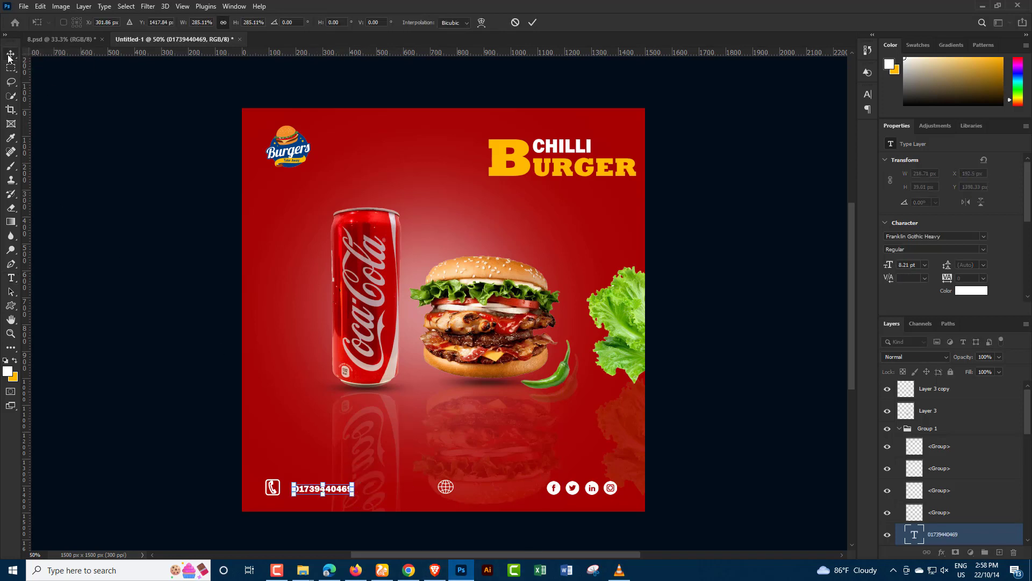
key(Return)
drag(331, 494, 321, 491)
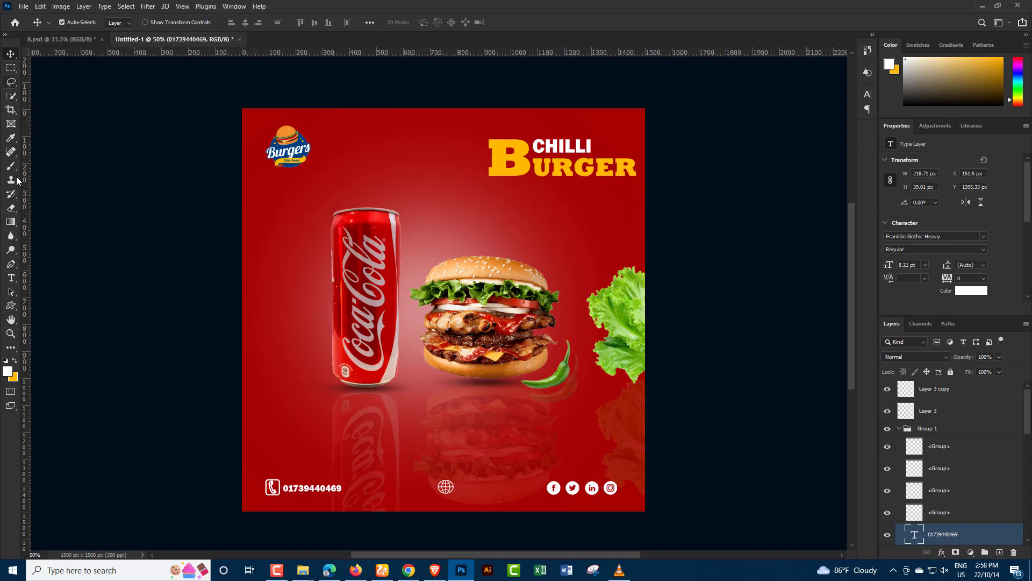
click(12, 278)
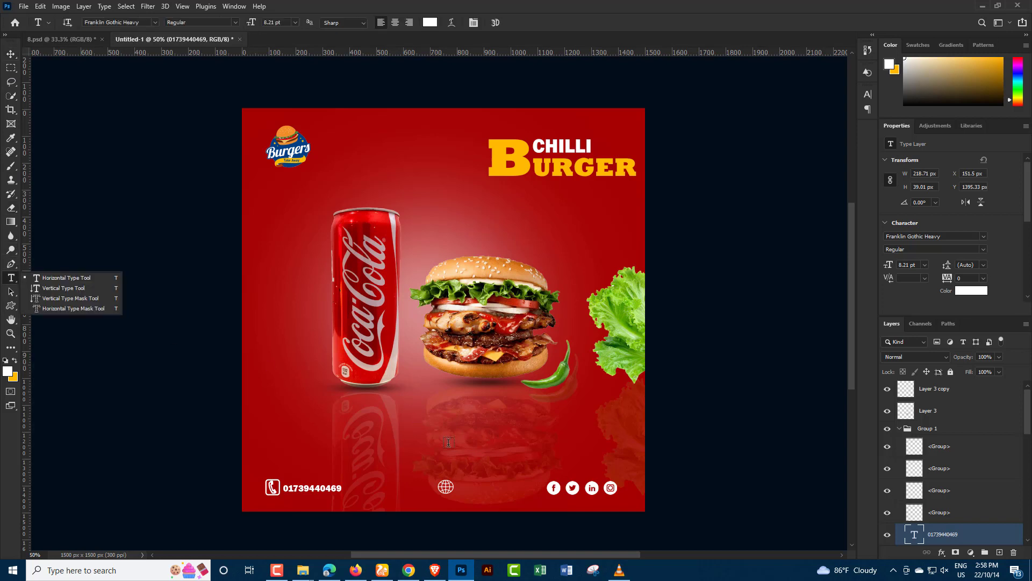
click(460, 488)
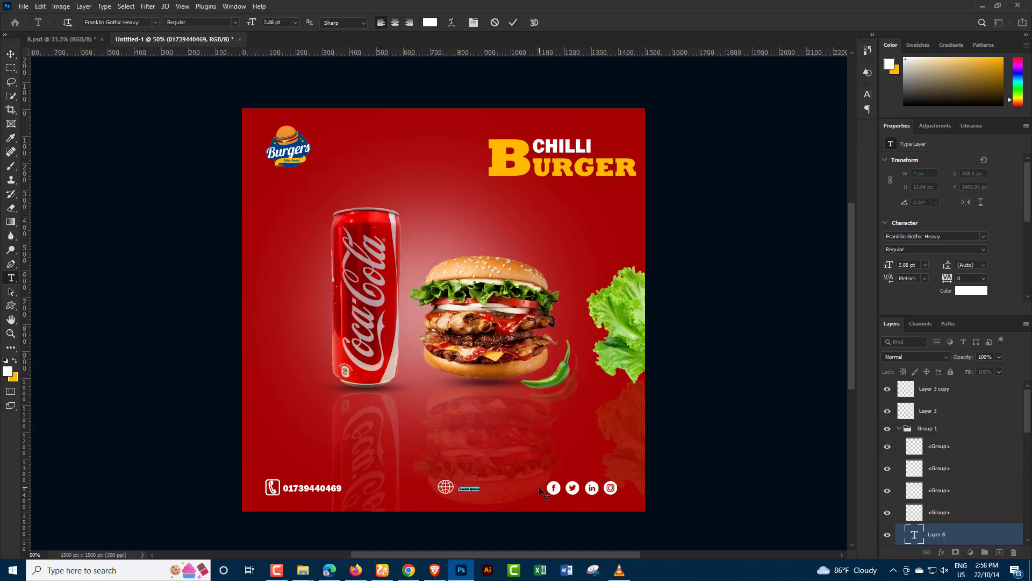
text(www)
click(17, 54)
Step: Scale the website text up to about 312 × 40 px
key(ctrl+t)
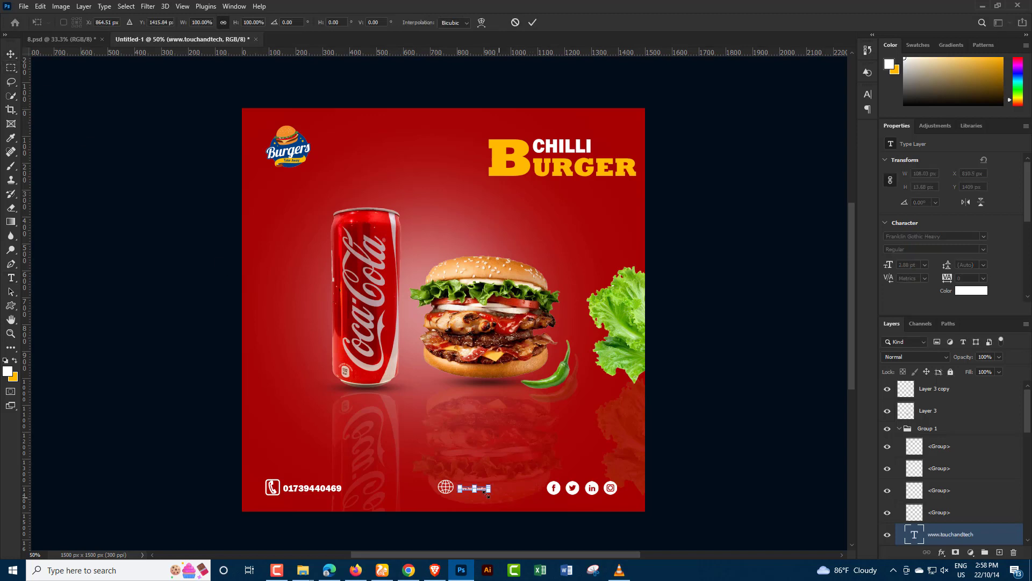
drag(510, 481, 565, 482)
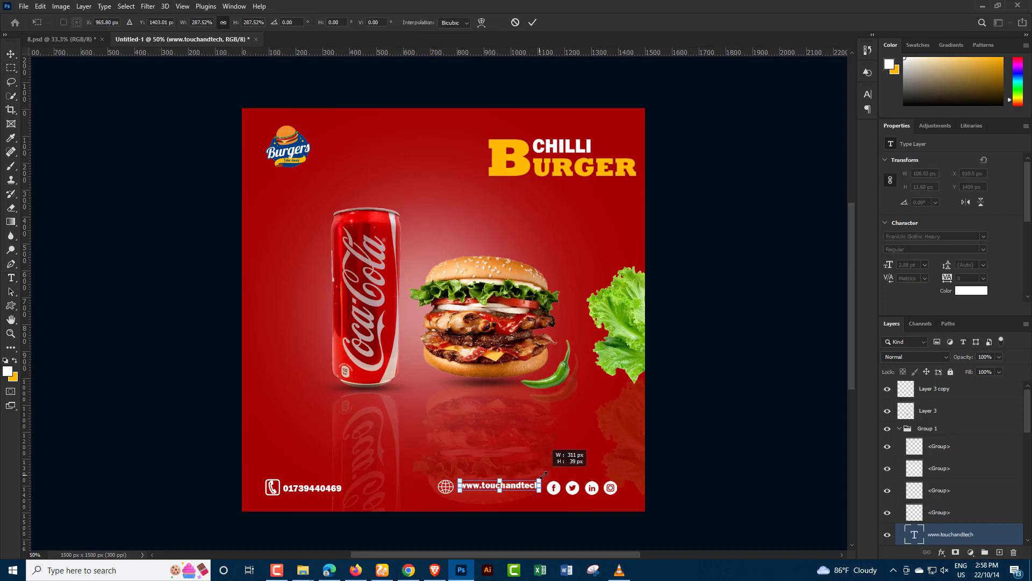
click(11, 55)
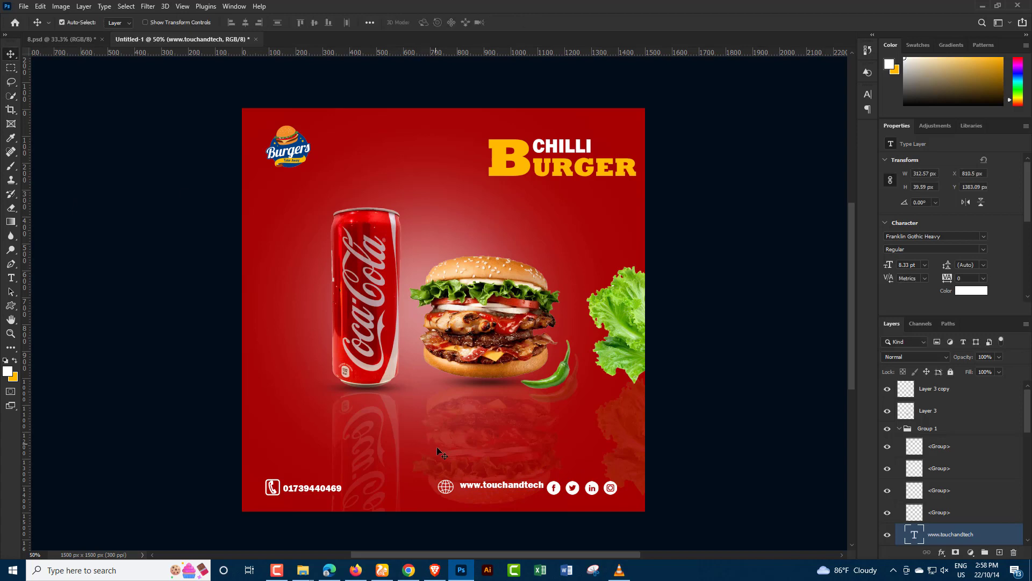
click(446, 489)
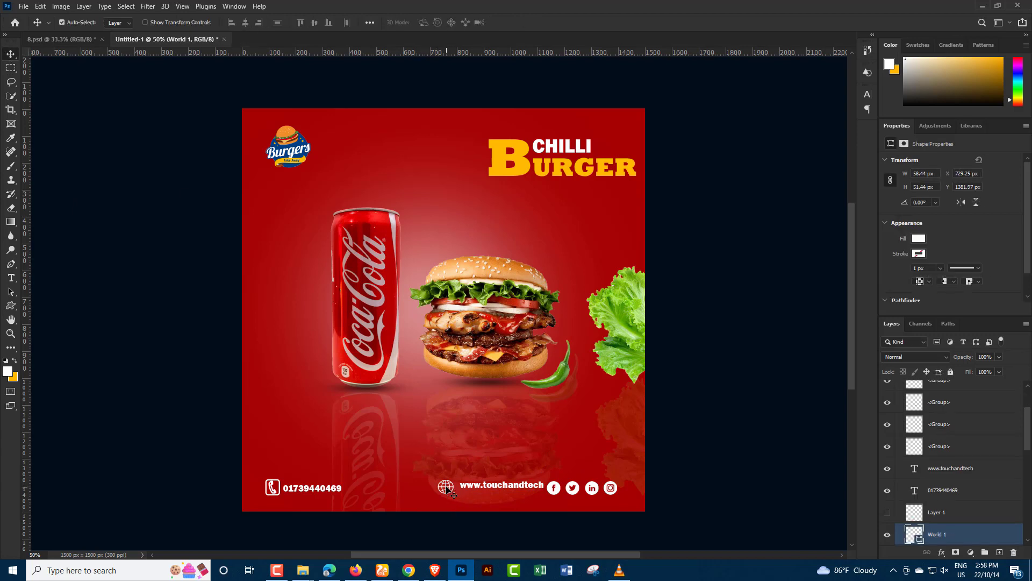
key(Left)
key(Left)
key(Left)
key(Left)
key(Left)
key(Left)
key(Left)
key(Left)
key(Left)
key(Left)
key(Left)
key(Left)
key(Left)
key(Left)
key(Left)
click(466, 487)
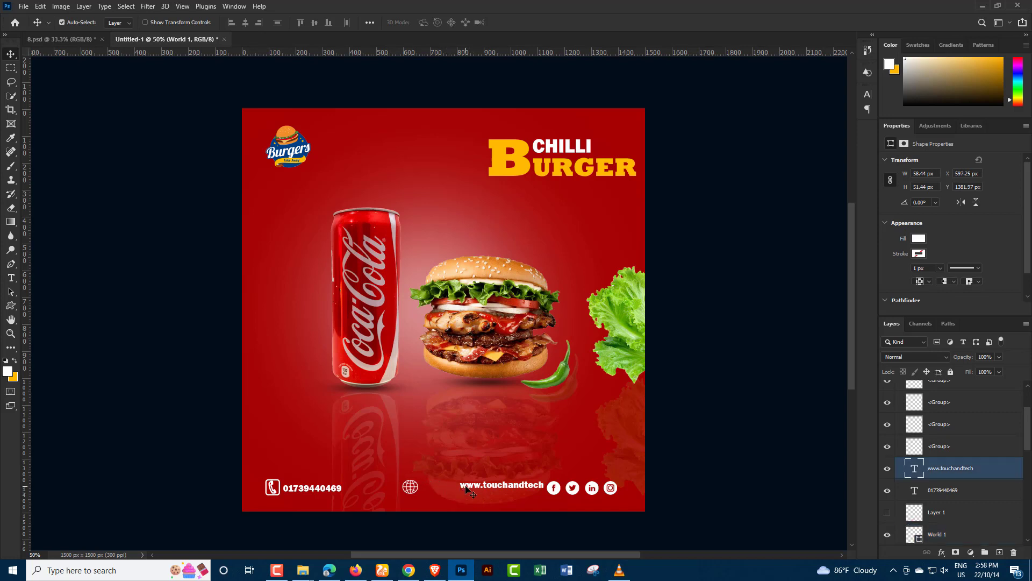
key(Down)
key(Down)
key(Down)
key(Down)
key(Down)
key(Down)
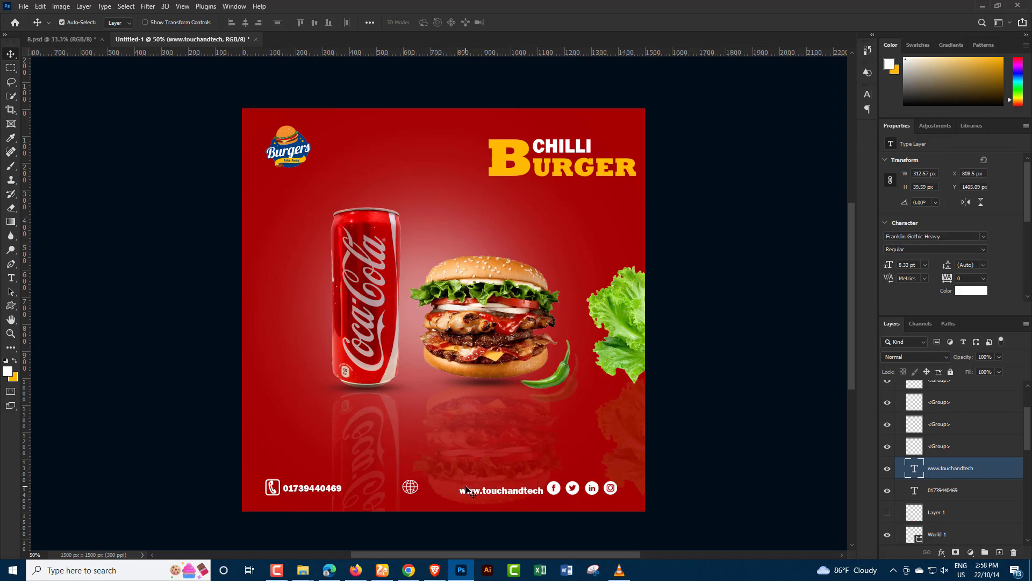
key(Left)
key(Left)
key(Left)
key(Left)
key(Left)
key(Left)
key(Left)
key(Left)
key(Left)
key(Left)
key(Left)
key(Left)
key(Left)
key(Left)
key(Left)
key(Left)
key(Left)
key(Left)
key(Left)
key(Left)
key(Left)
key(Left)
key(Left)
key(Left)
key(Up)
key(Up)
key(Up)
key(Left)
key(Left)
key(Left)
key(Left)
key(Left)
key(Left)
key(Left)
key(Left)
key(Left)
key(Up)
key(Up)
key(Up)
key(Left)
key(Left)
key(Left)
key(Up)
key(Up)
key(Up)
key(Left)
key(Left)
key(Left)
key(Left)
key(Left)
key(Left)
key(Left)
key(Left)
key(Left)
key(Left)
key(Left)
key(Left)
key(Left)
key(Left)
key(Left)
key(Left)
key(Left)
key(Left)
key(Left)
key(Left)
key(Left)
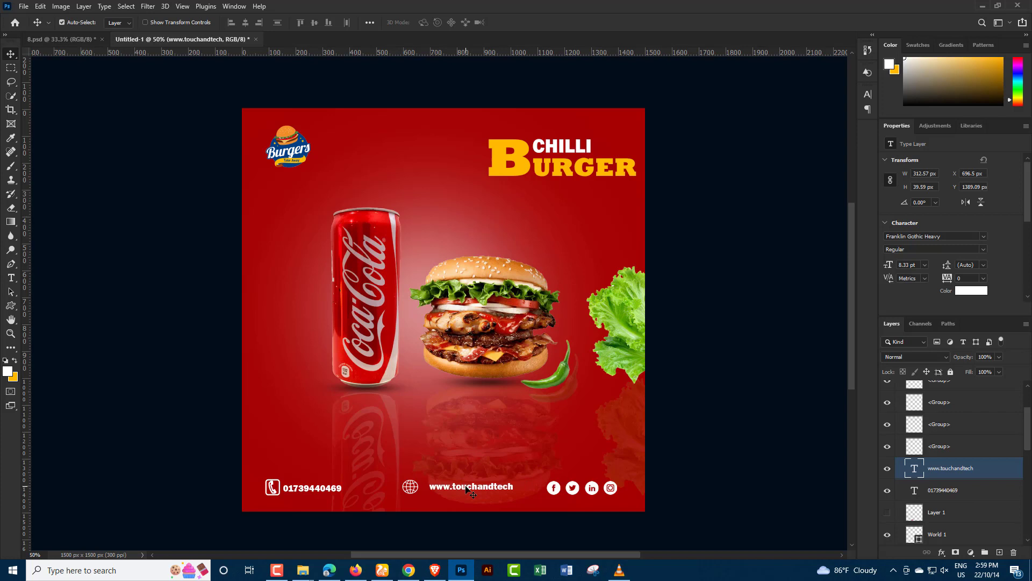
Step: Shift the phone number right and enlarge it to about 118% (259 × 46 px)
click(341, 488)
key(Right)
key(Right)
key(Right)
key(Right)
key(Right)
key(Right)
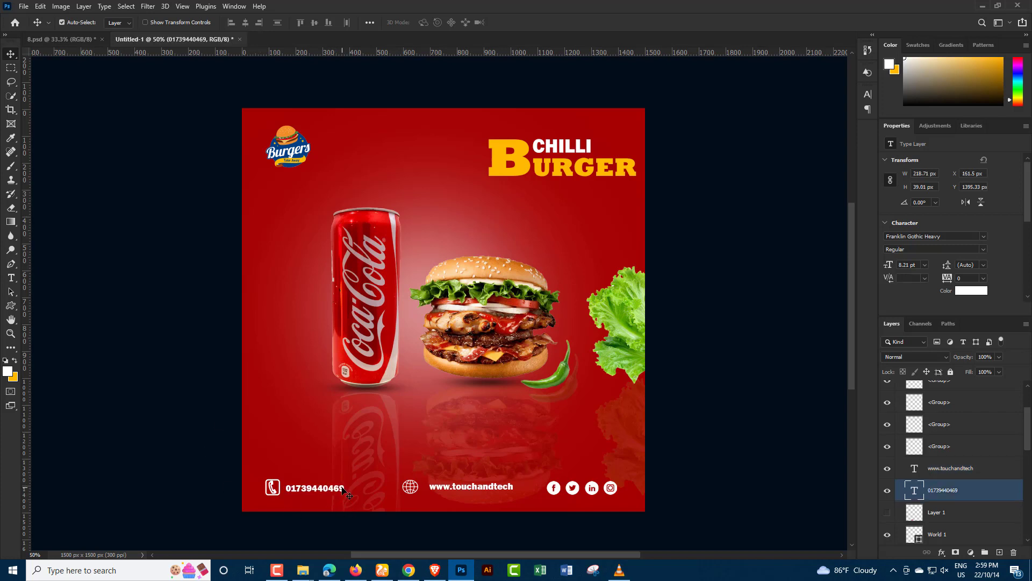
key(Right)
key(Right)
key(Right)
key(ctrl+t)
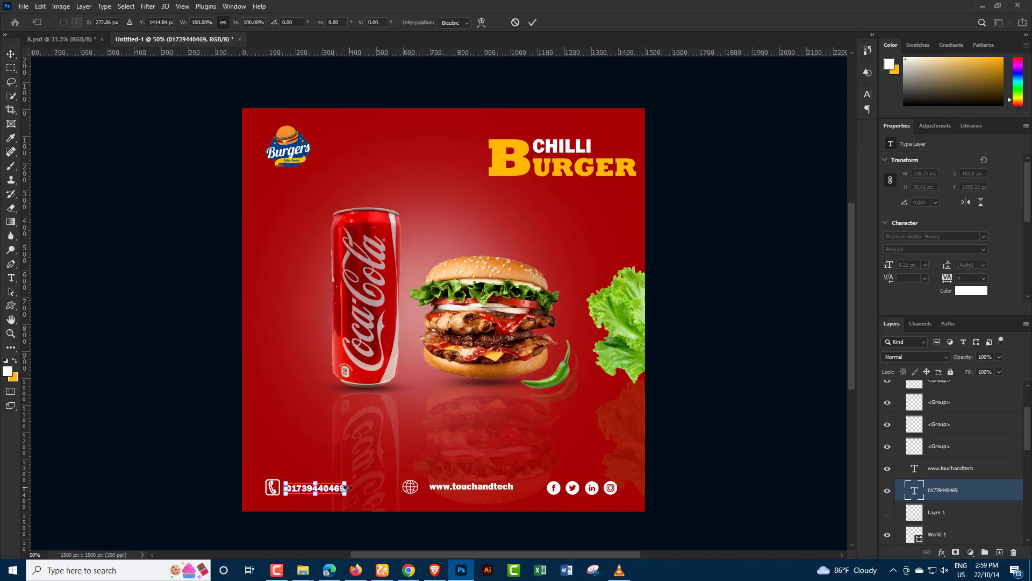
drag(347, 488, 357, 488)
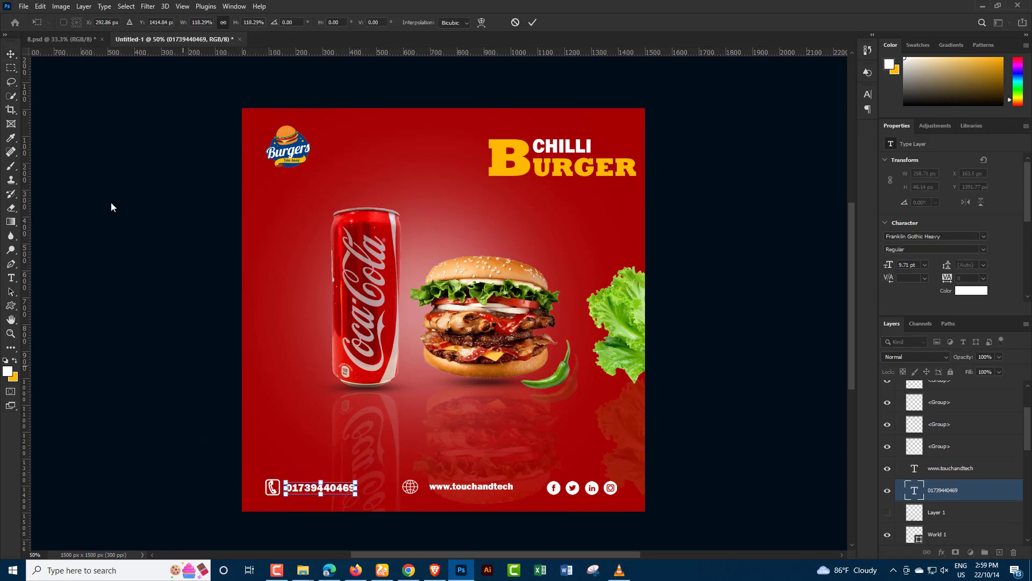
click(12, 55)
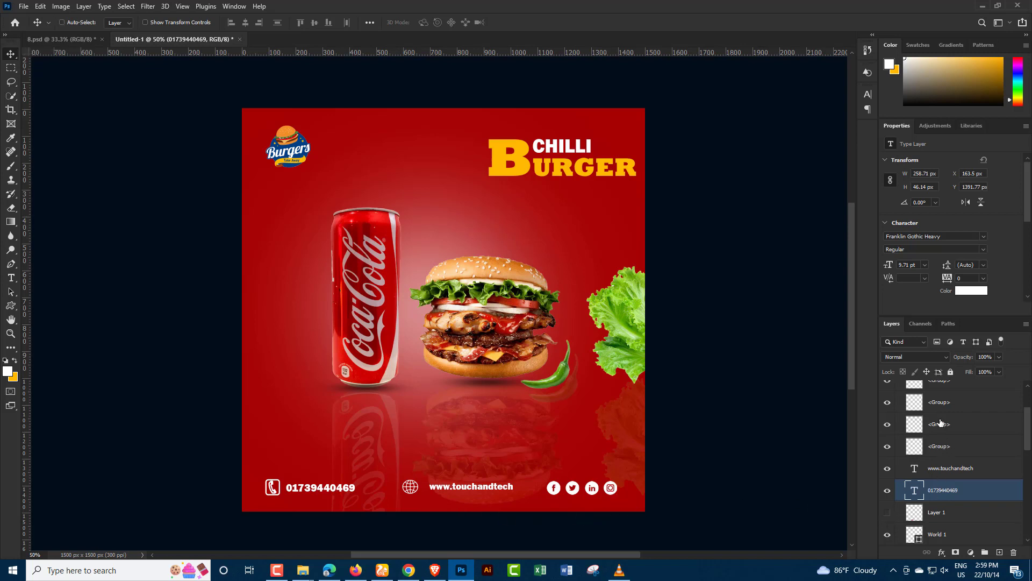
Step: Select the social icon groups together and nudge them slightly left
click(949, 468)
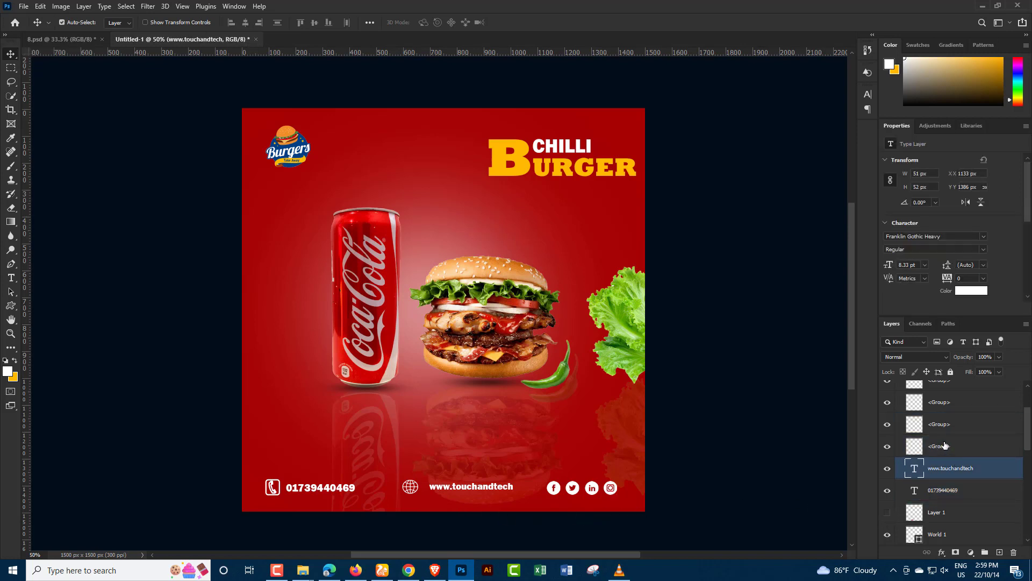
click(945, 448)
shift+click(942, 427)
shift+click(937, 407)
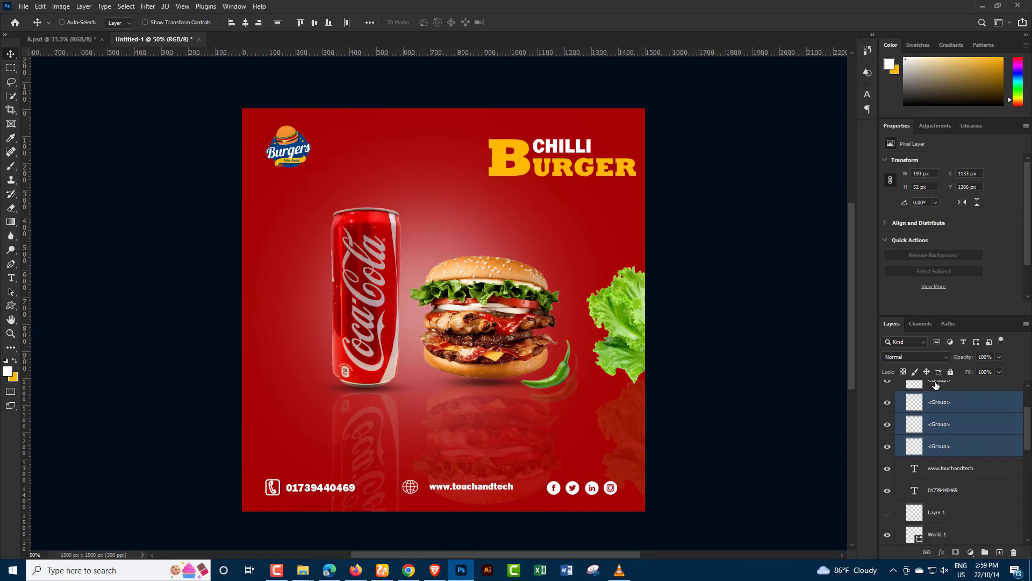
shift+click(937, 382)
key(ctrl+t)
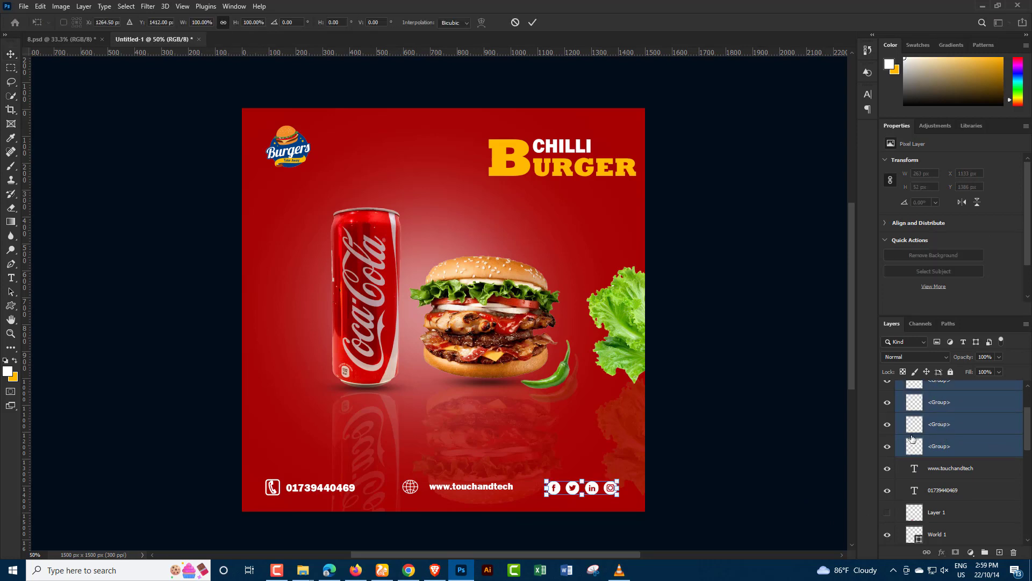
key(Left)
key(Left)
key(Left)
key(Left)
key(Left)
key(Left)
key(Left)
key(Left)
key(Left)
key(Up)
key(Left)
key(Left)
key(Left)
key(Up)
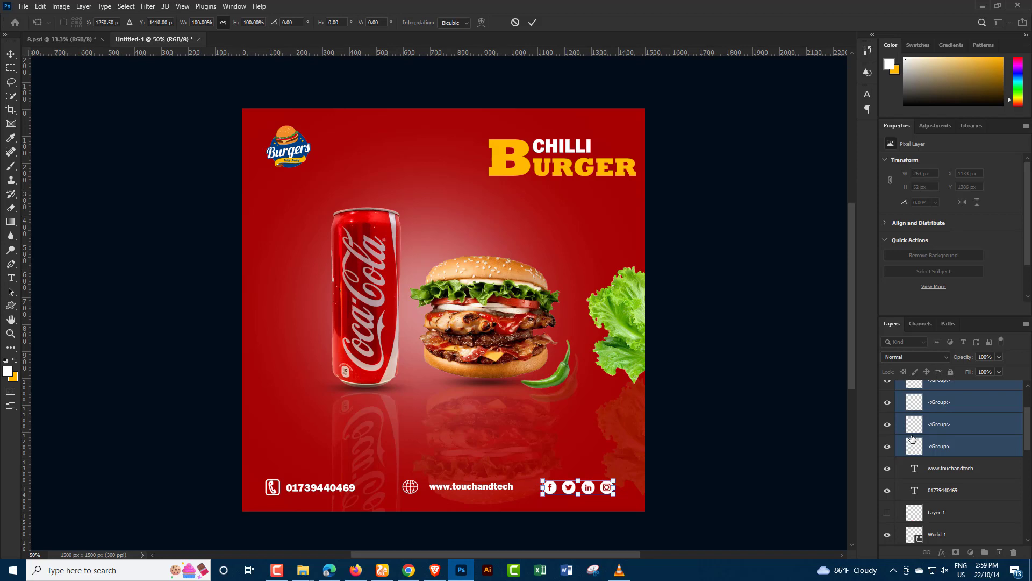
key(Return)
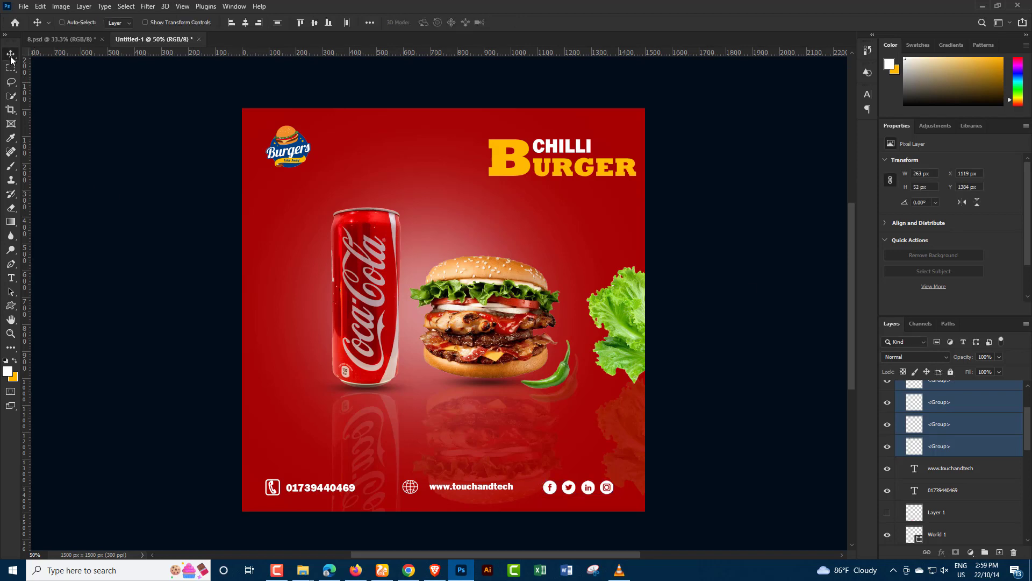
Step: Set Layer 1's blend mode to Overlay
key(ctrl+minus)
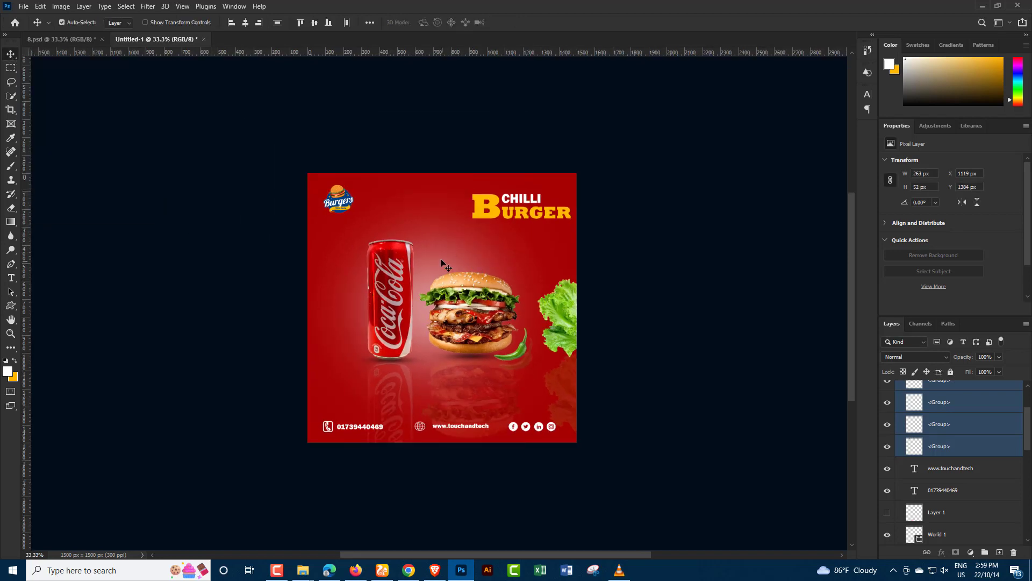
click(442, 263)
click(941, 356)
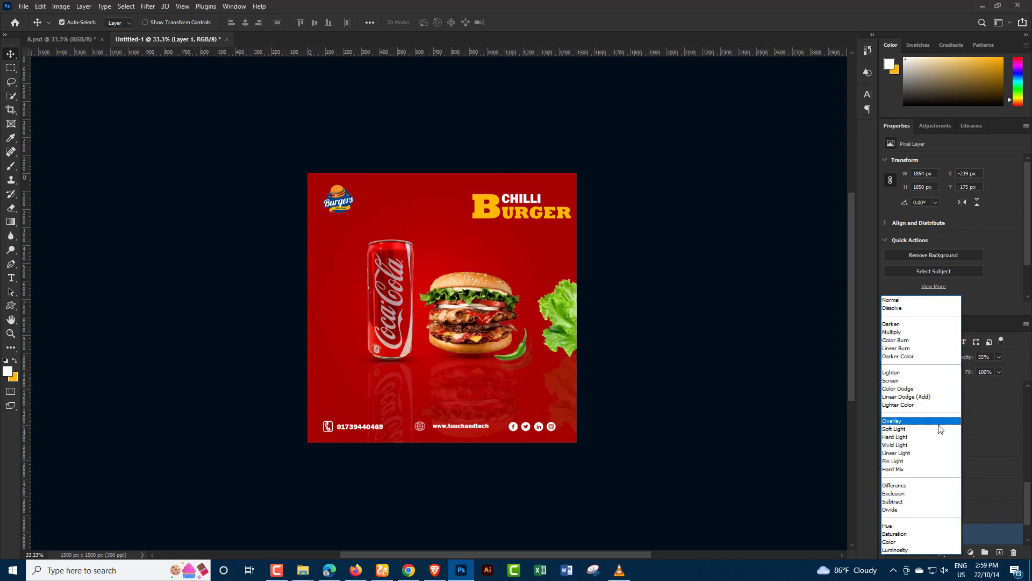
click(939, 423)
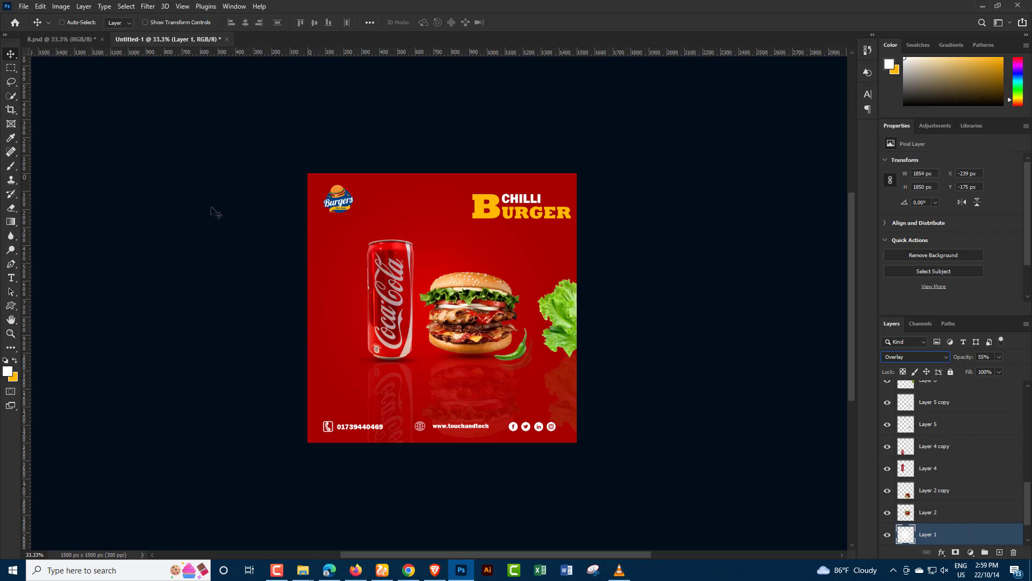
key(ctrl+plus)
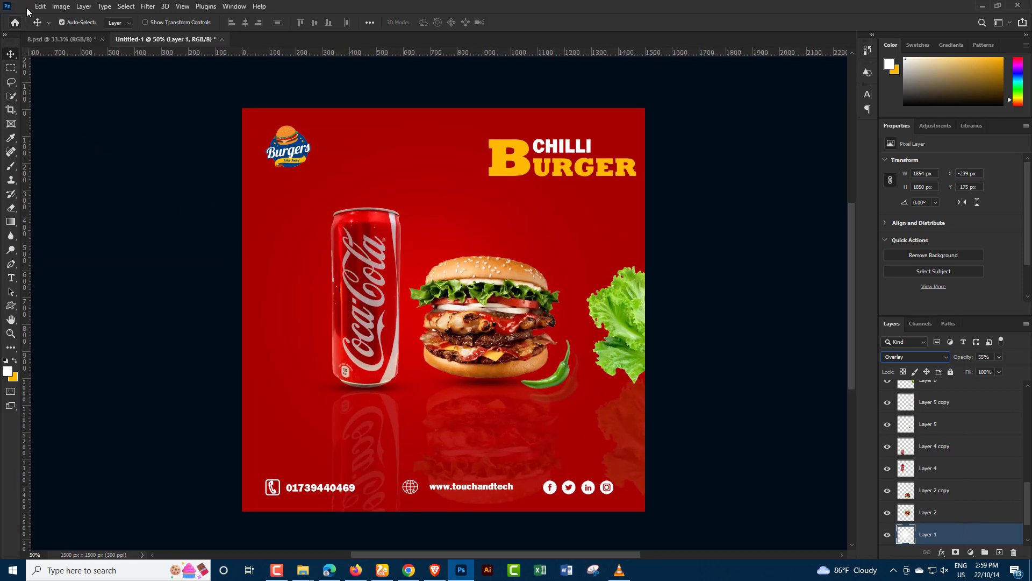
Step: Start a Save As copy of the ad with JPEG as the file format
click(23, 7)
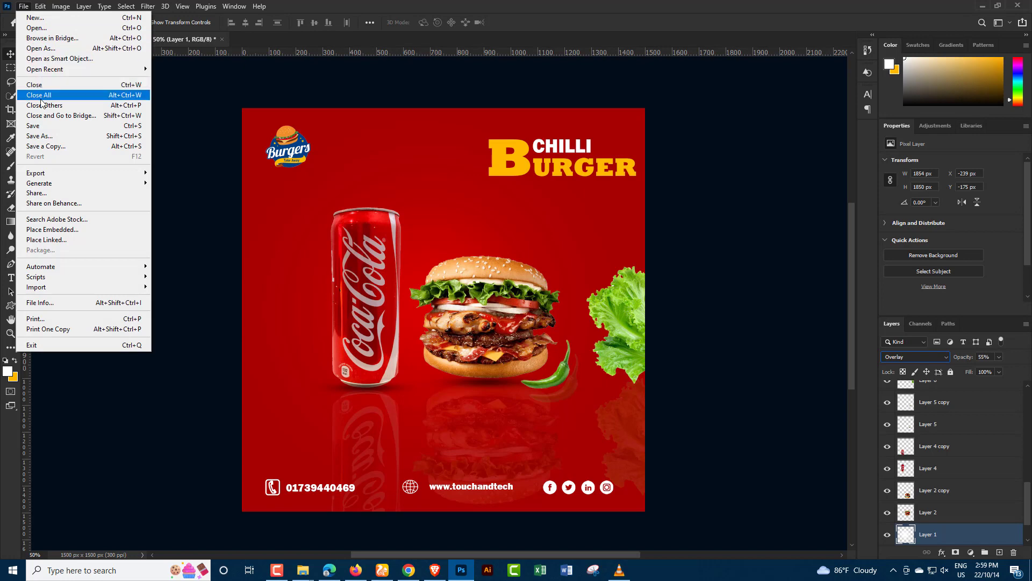
click(44, 136)
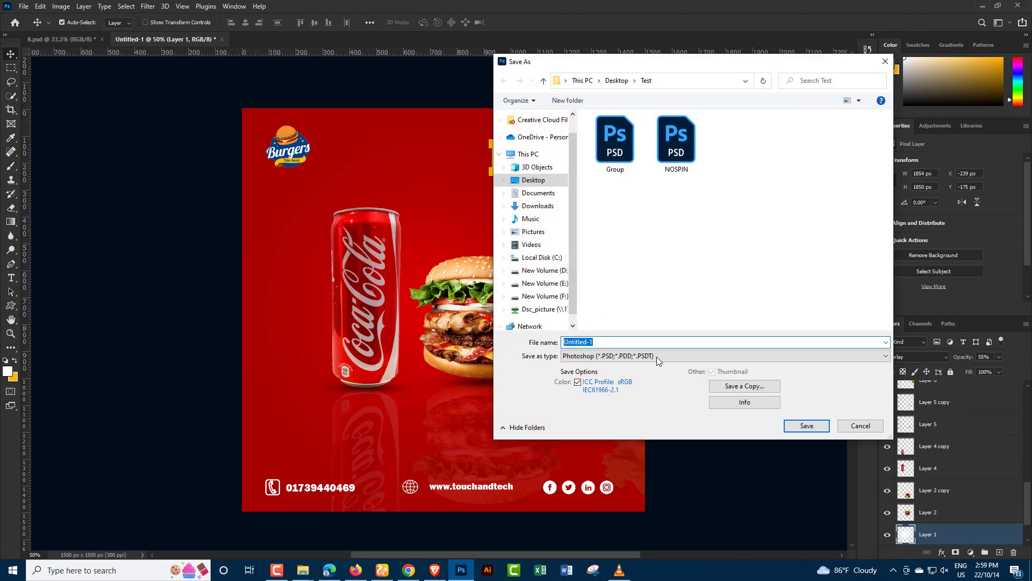
click(588, 343)
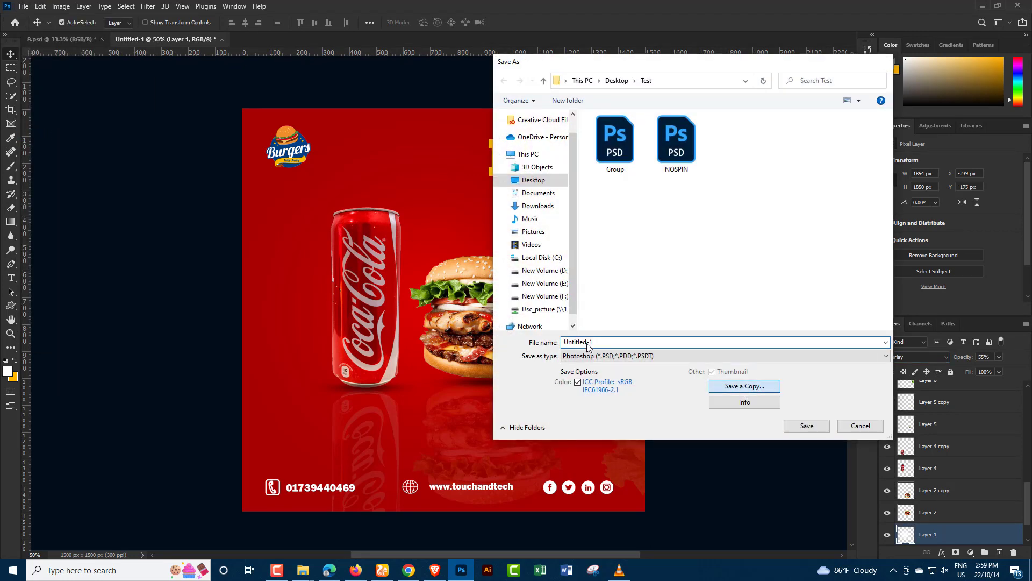
click(745, 386)
click(721, 356)
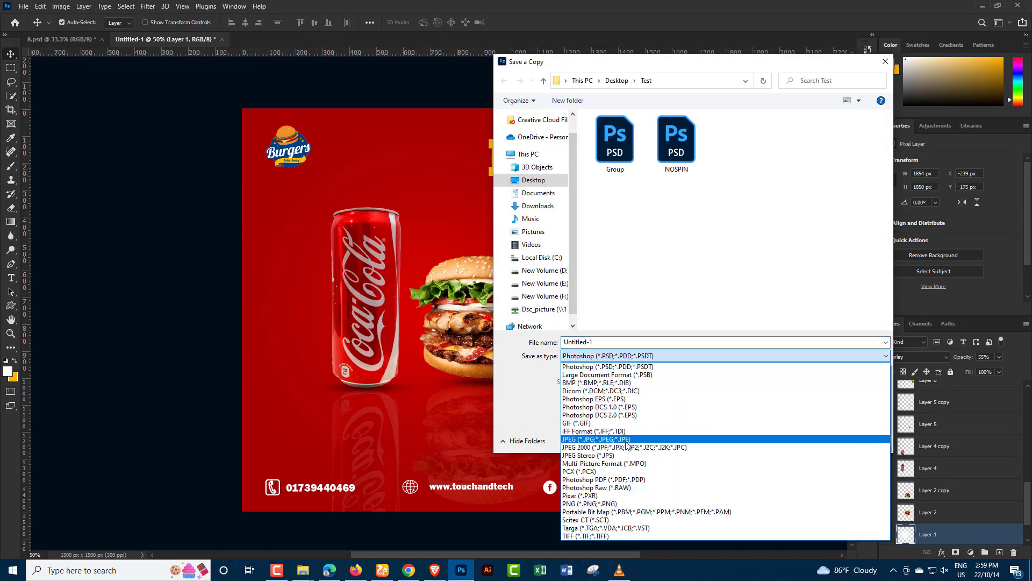
click(626, 440)
Step: Name the copy Burger, accept the JPEG options, and minimize Photoshop
double_click(605, 341)
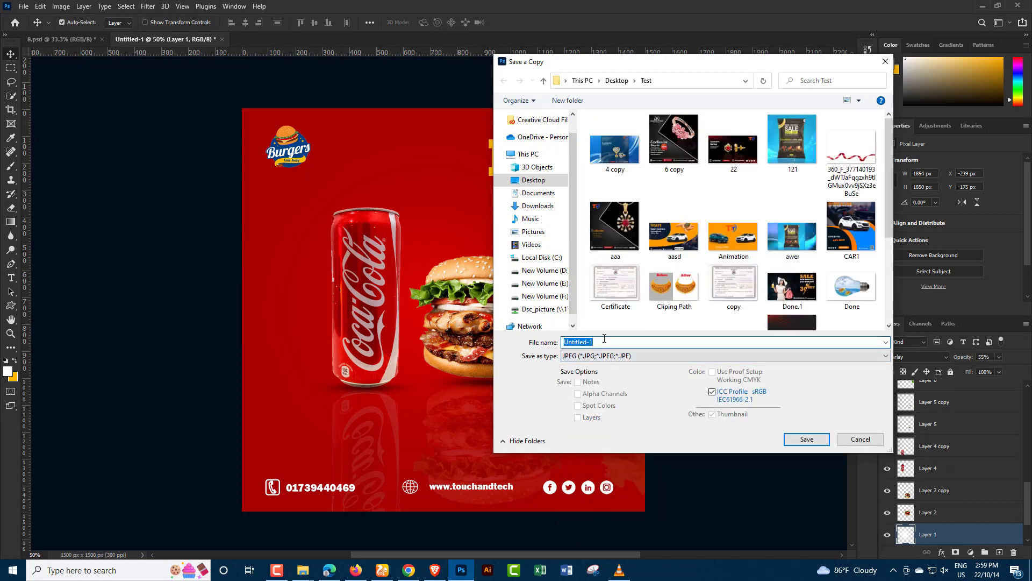
text(Burger)
click(799, 439)
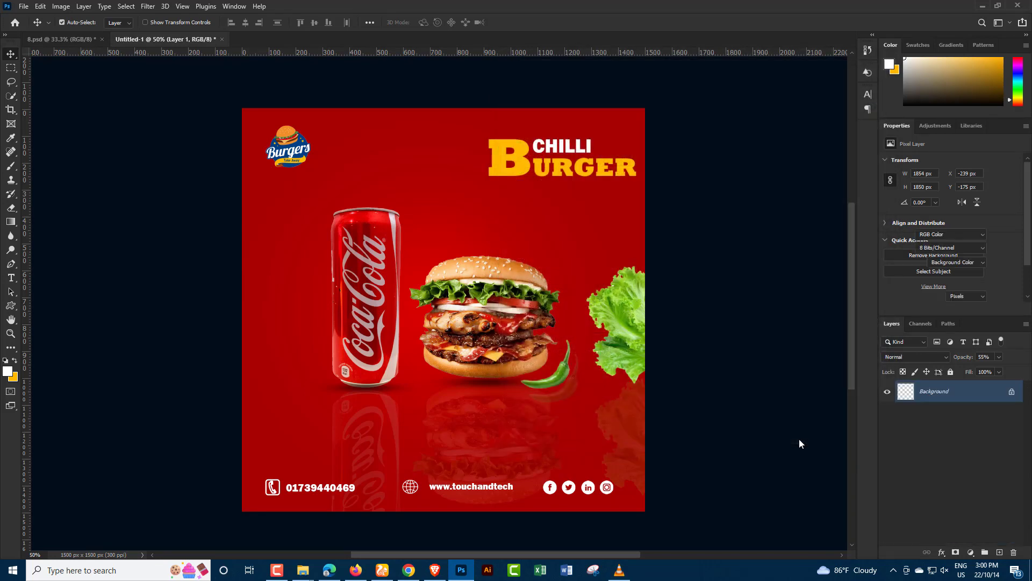
click(845, 96)
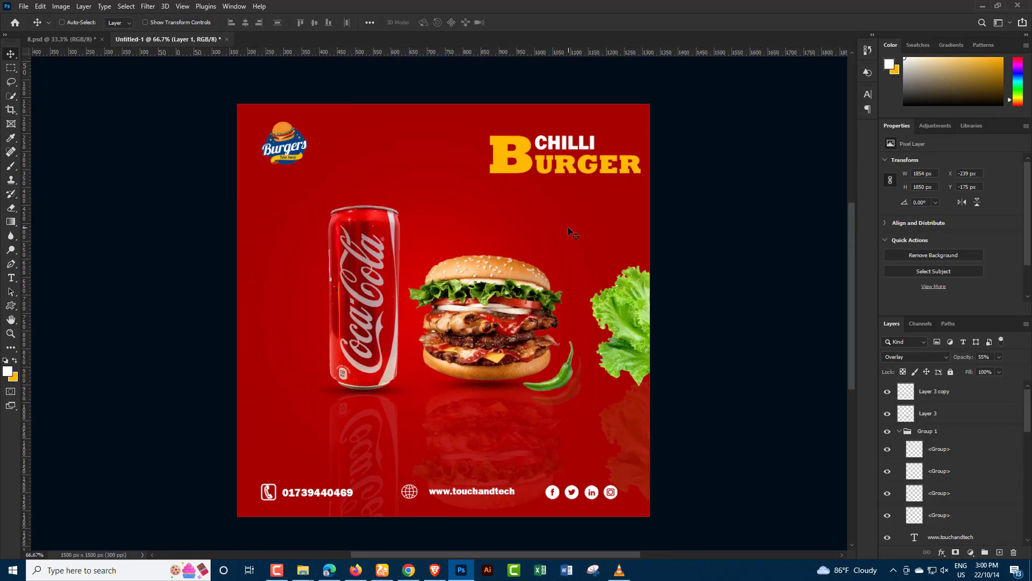
key(ctrl+minus)
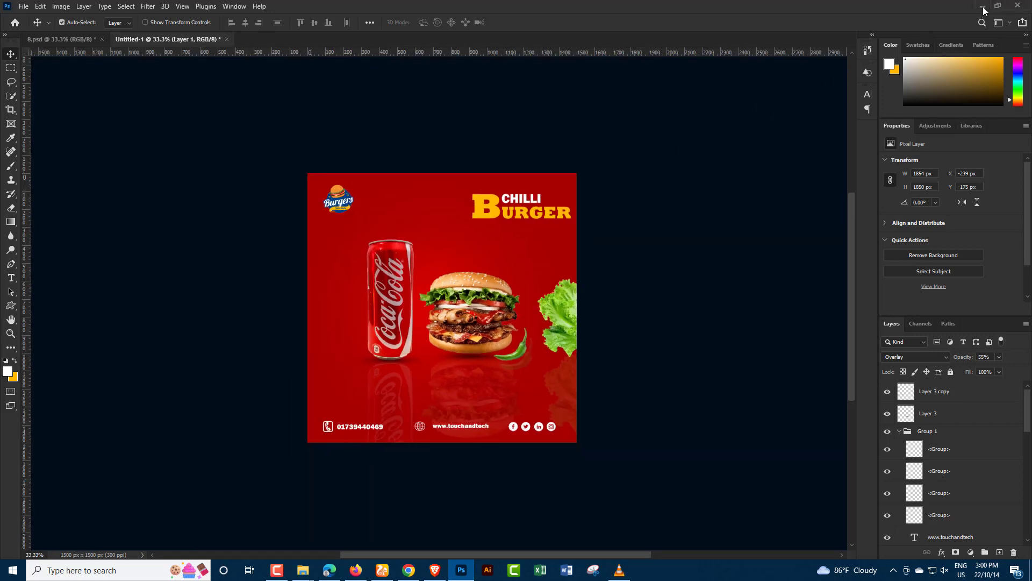
click(983, 7)
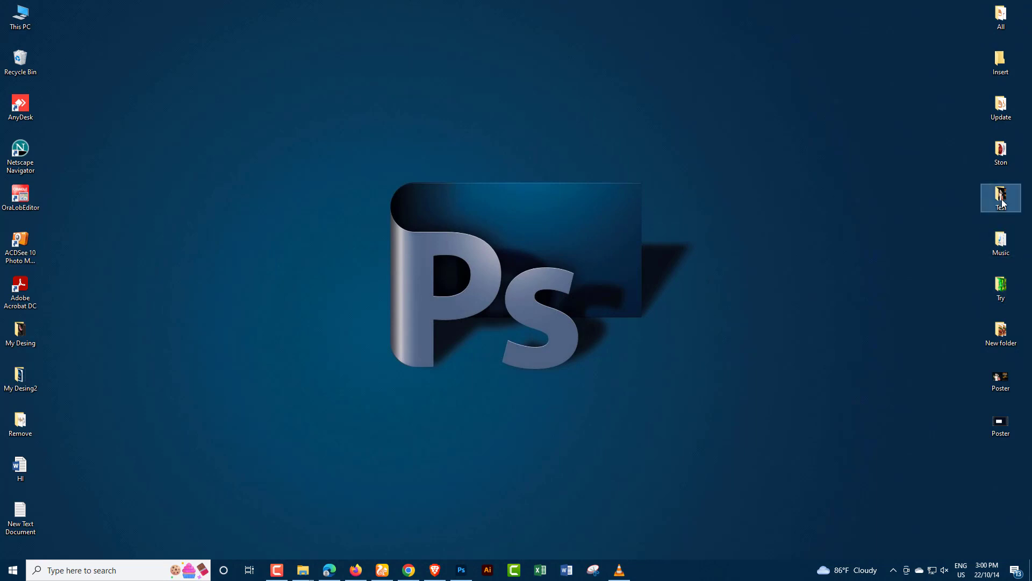
mouse_move(1001, 196)
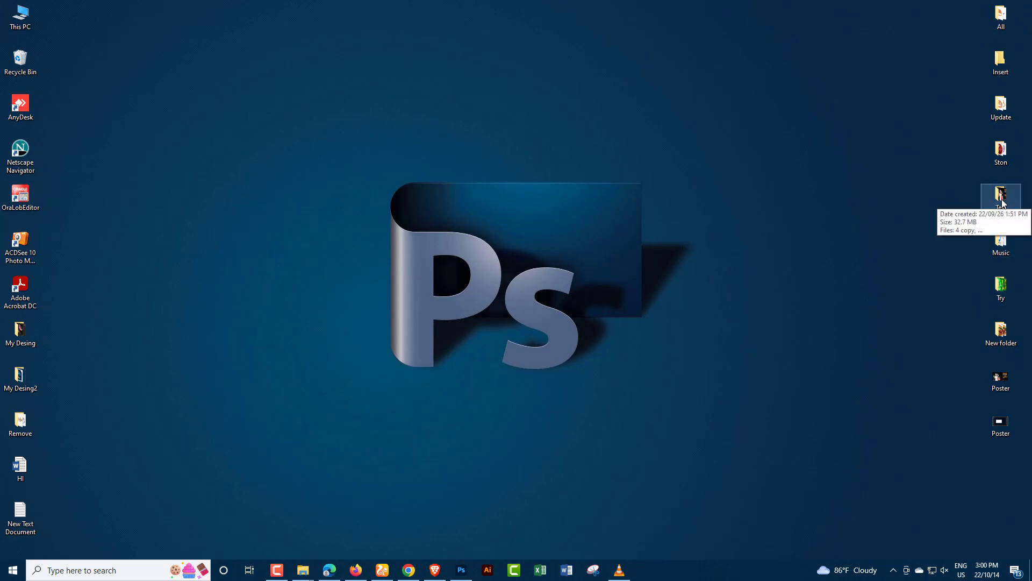
Step: Open the desktop Test folder, preview Burger.jpg, and open it in a viewer
click(1003, 202)
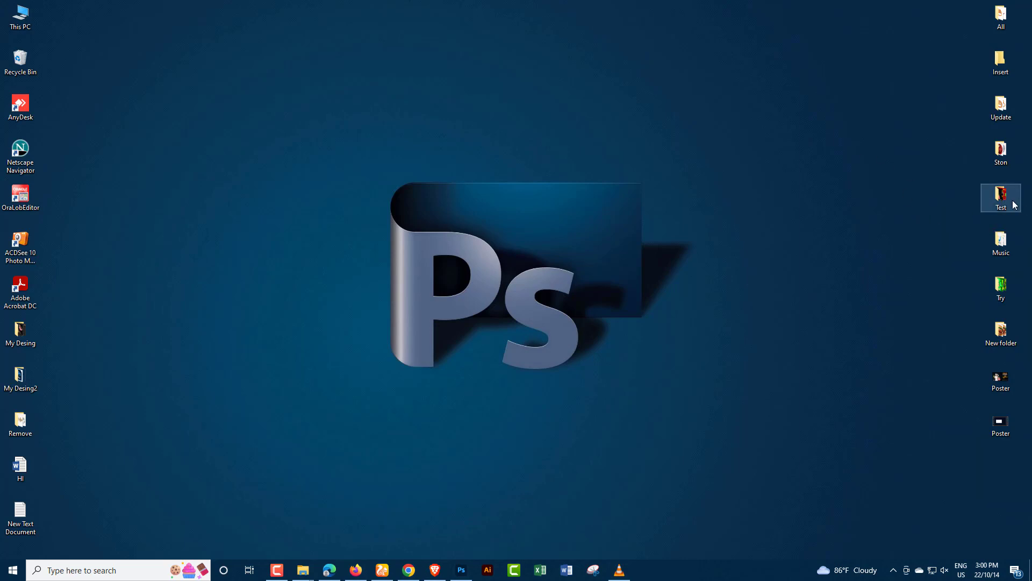
double_click(997, 200)
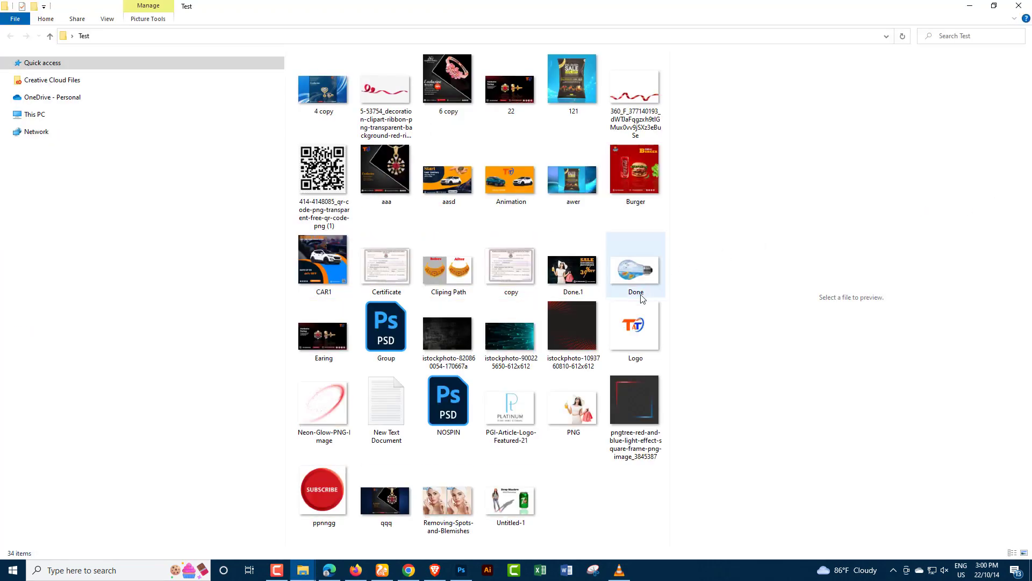
click(635, 181)
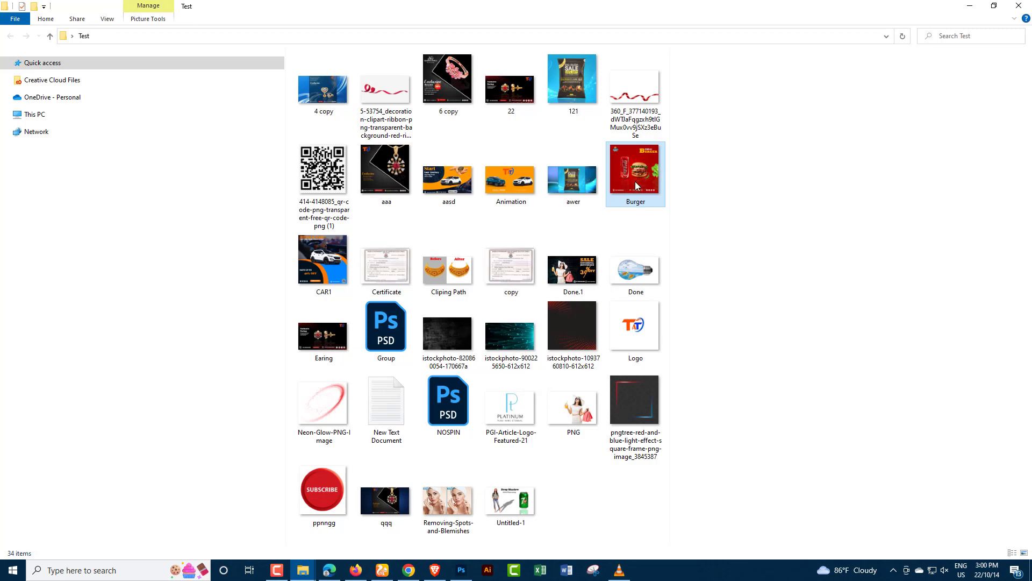
double_click(635, 182)
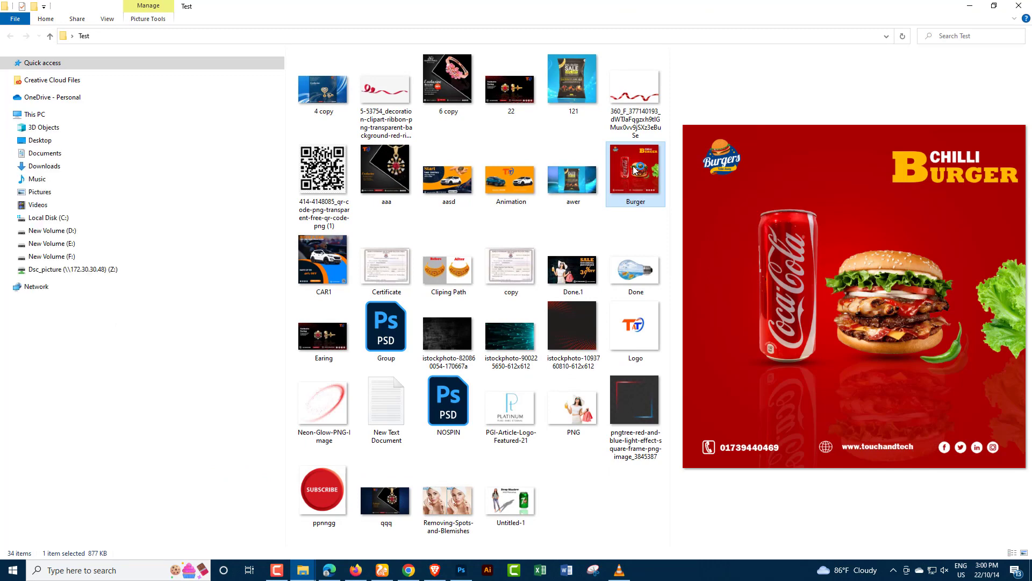
double_click(634, 170)
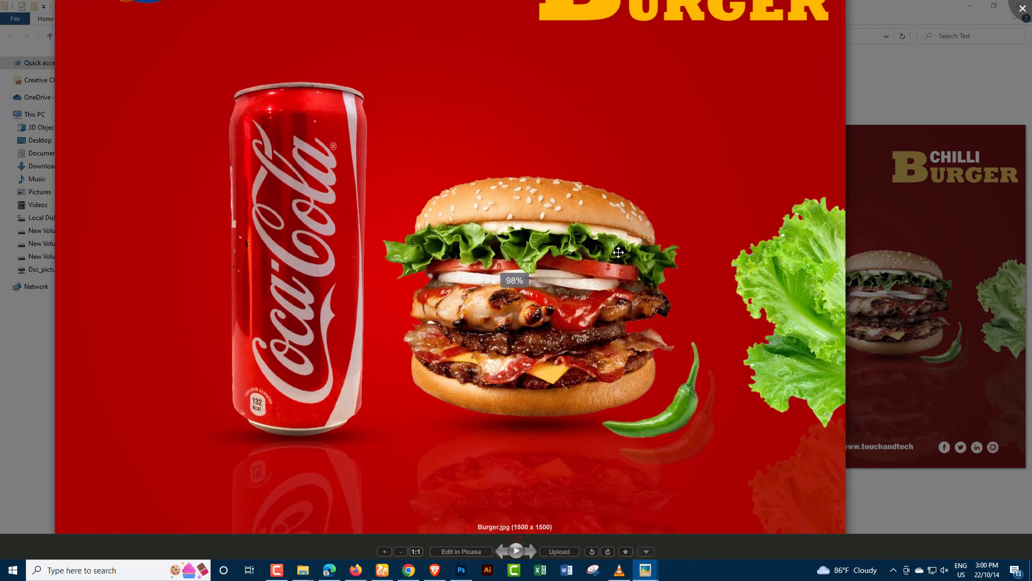
Step: Zoom out on Burger.jpg in Picasa and switch from full-screen to a windowed view
scroll(618, 252, down, 3)
scroll(619, 252, down, 1)
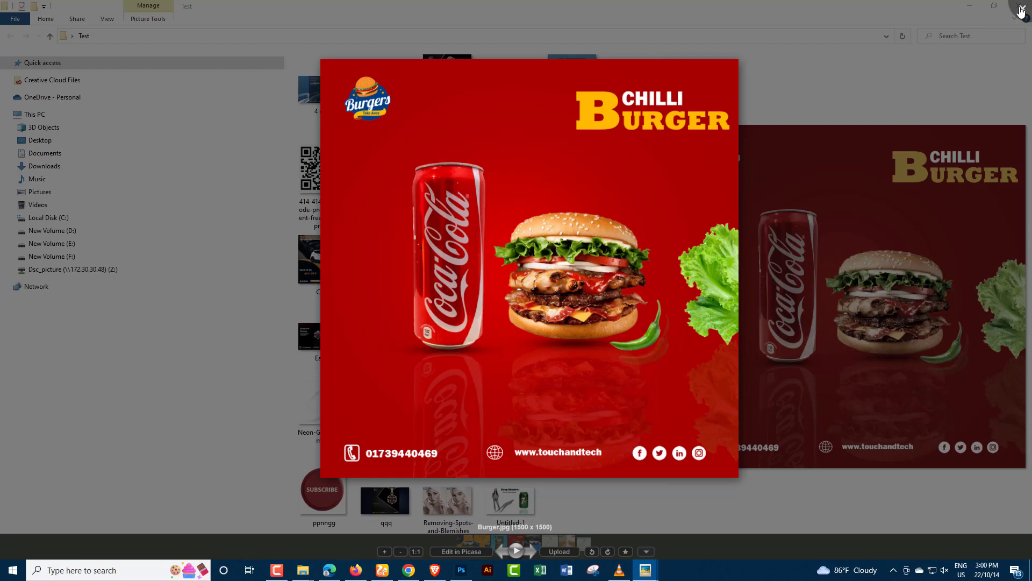
click(1021, 10)
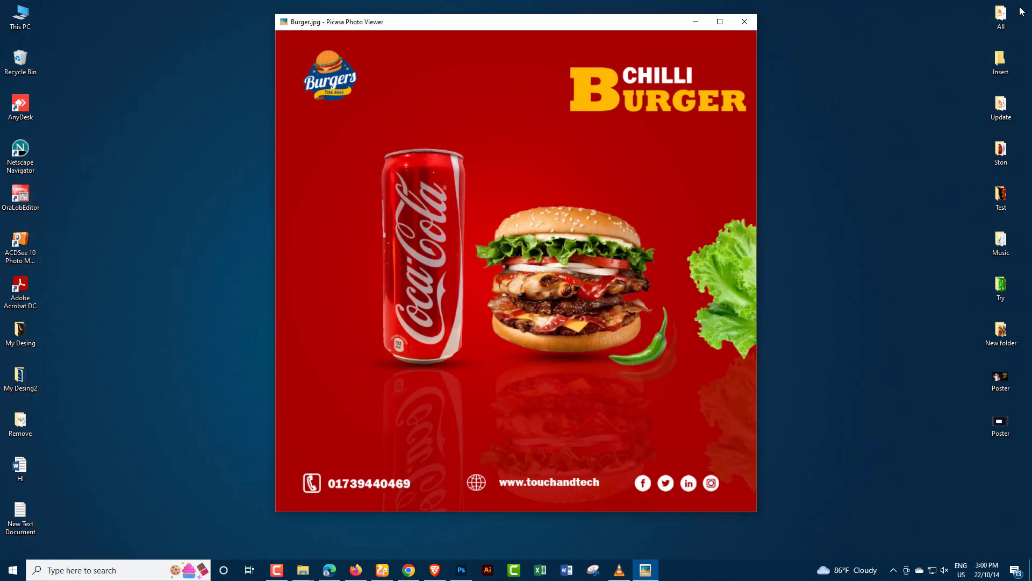